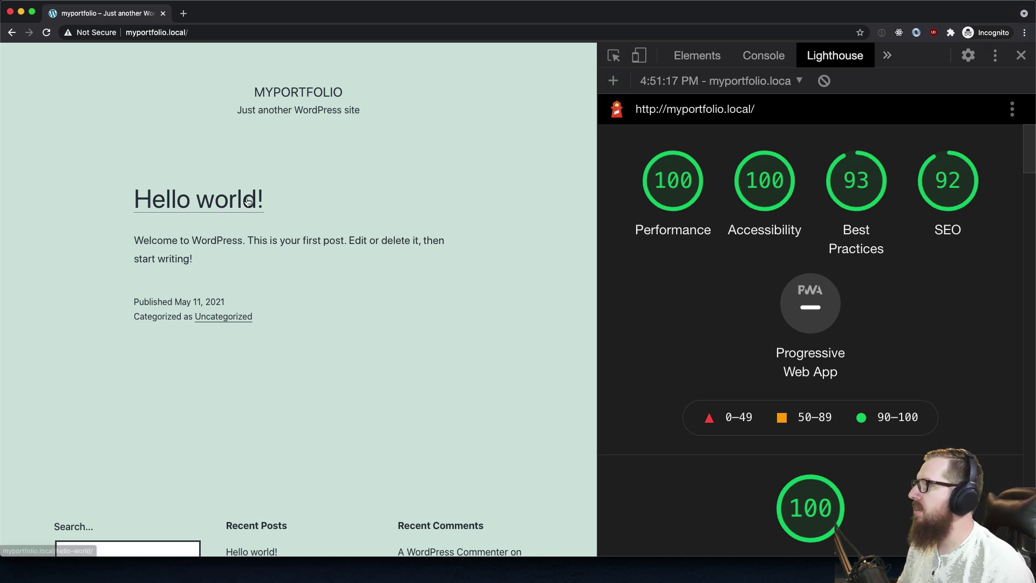
Close the incognito audit window and go to the installed themes overview.
click(10, 12)
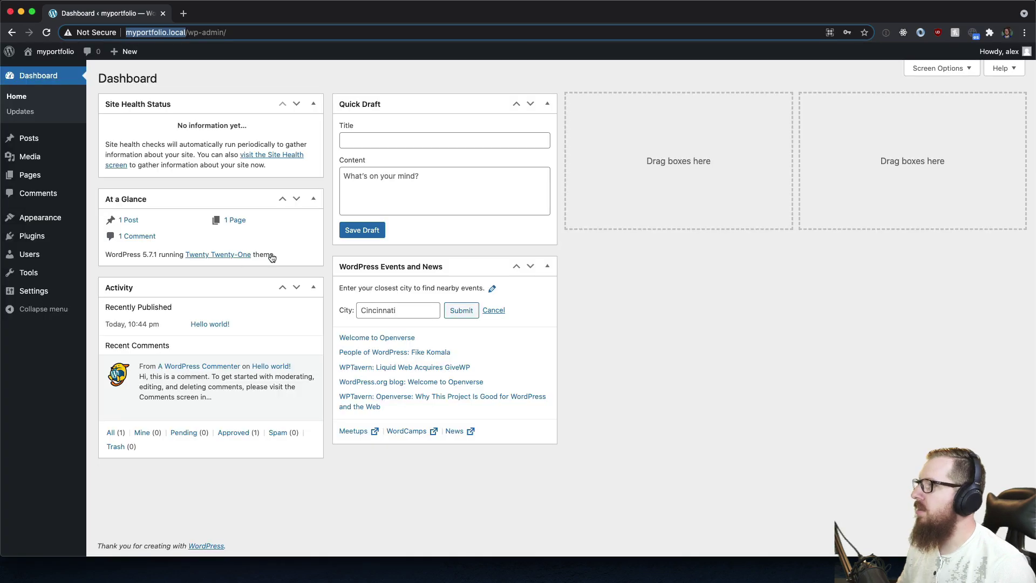
mouse_move(84, 181)
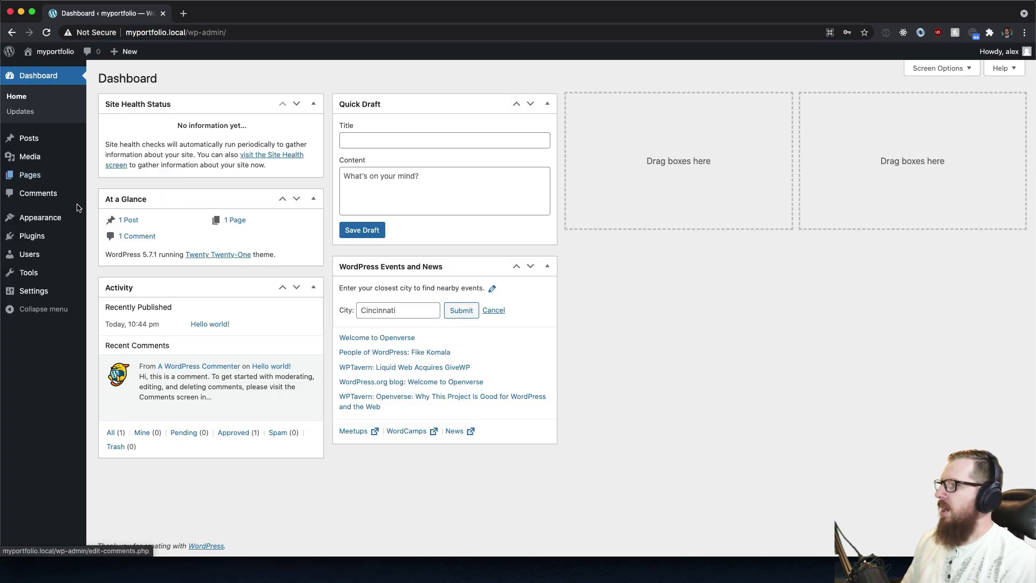
mouse_move(63, 214)
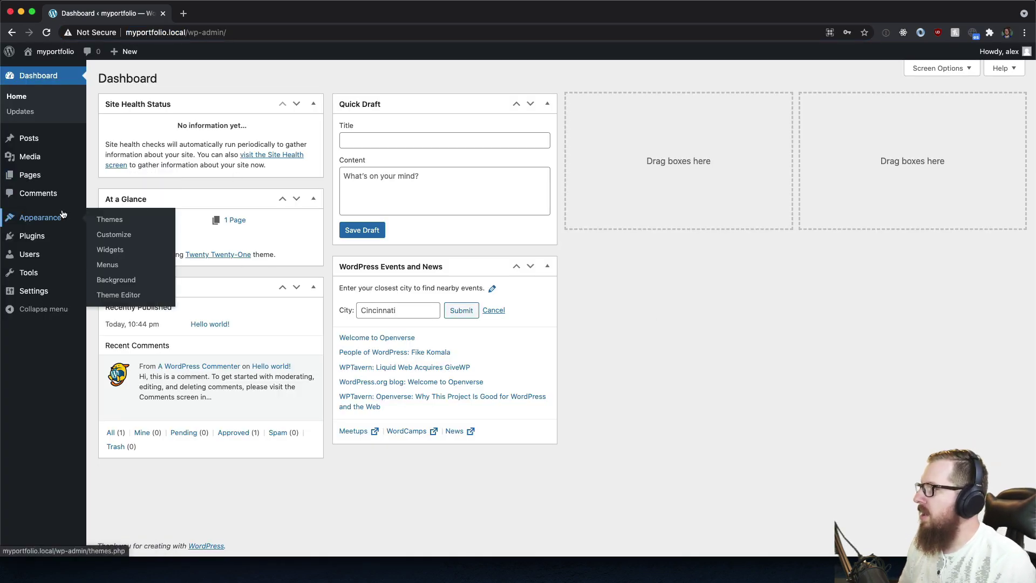
click(108, 219)
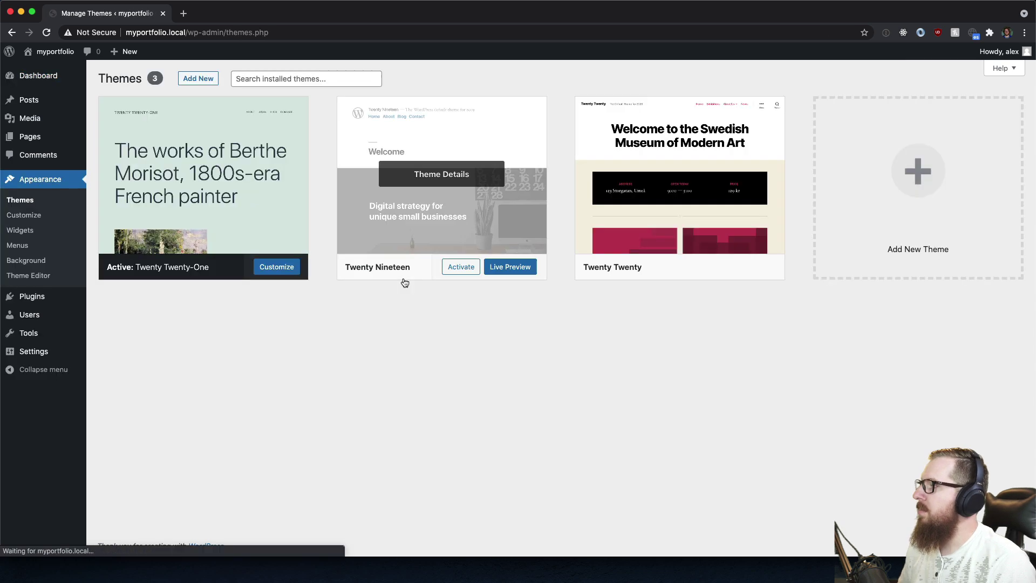
Install the Astra theme from the Popular themes list and activate it.
click(183, 83)
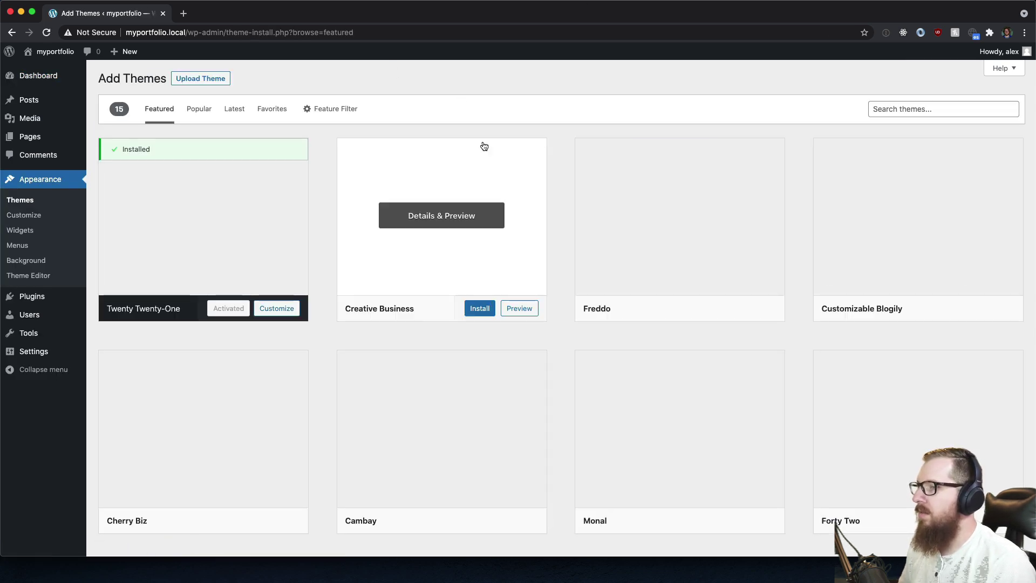
click(199, 111)
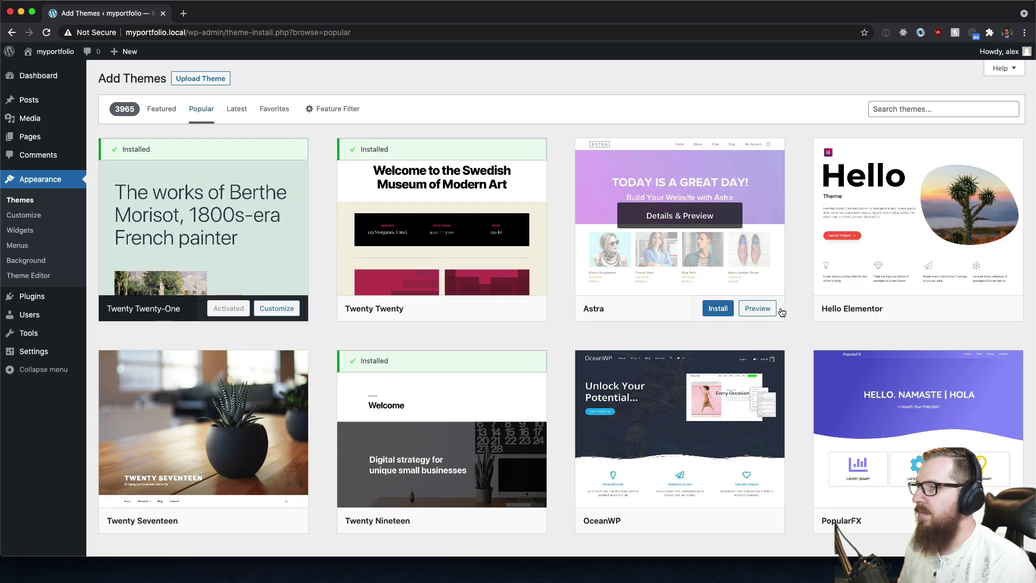
click(719, 309)
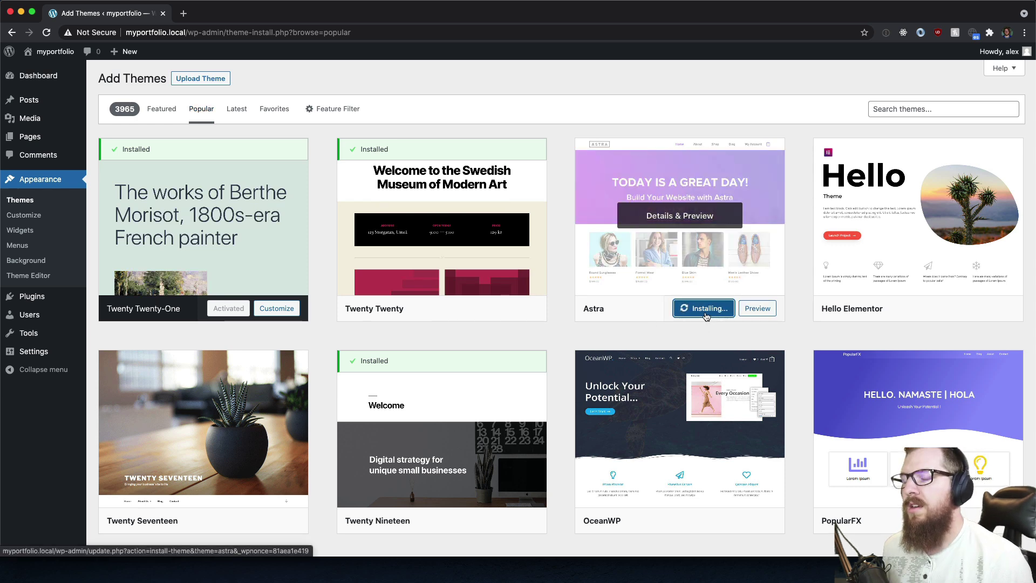
click(699, 308)
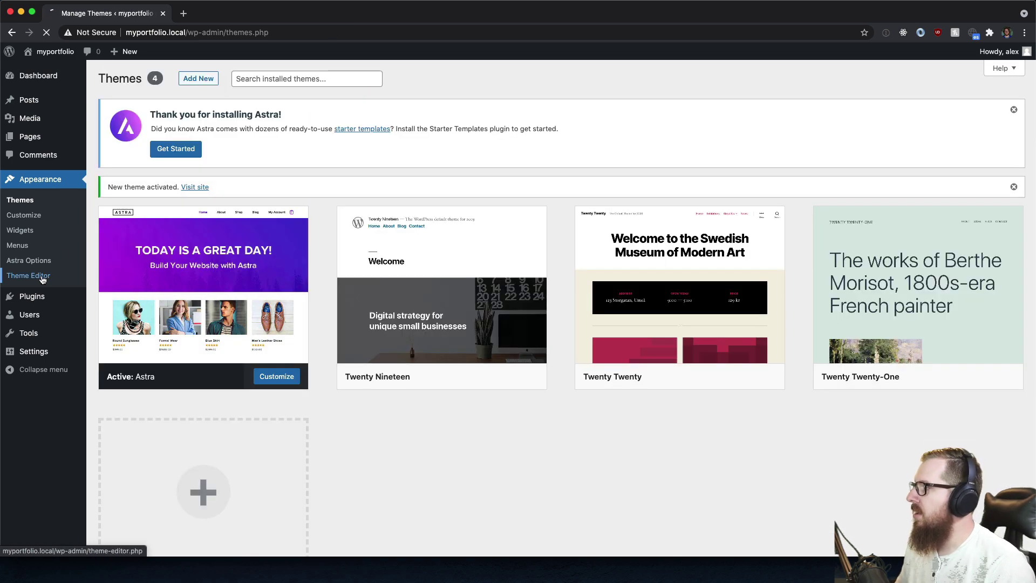
On Astra Options, activate Import / Export Customizer Settings, Astra Customizer Reset and Custom Typekit Fonts.
click(34, 261)
scroll(342, 306, down, 5)
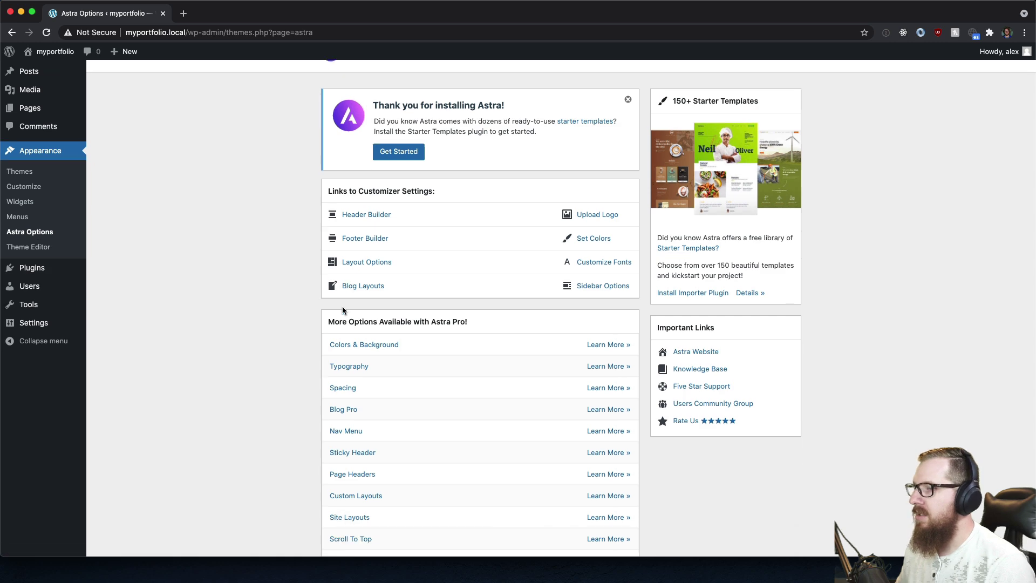
scroll(342, 306, down, 5)
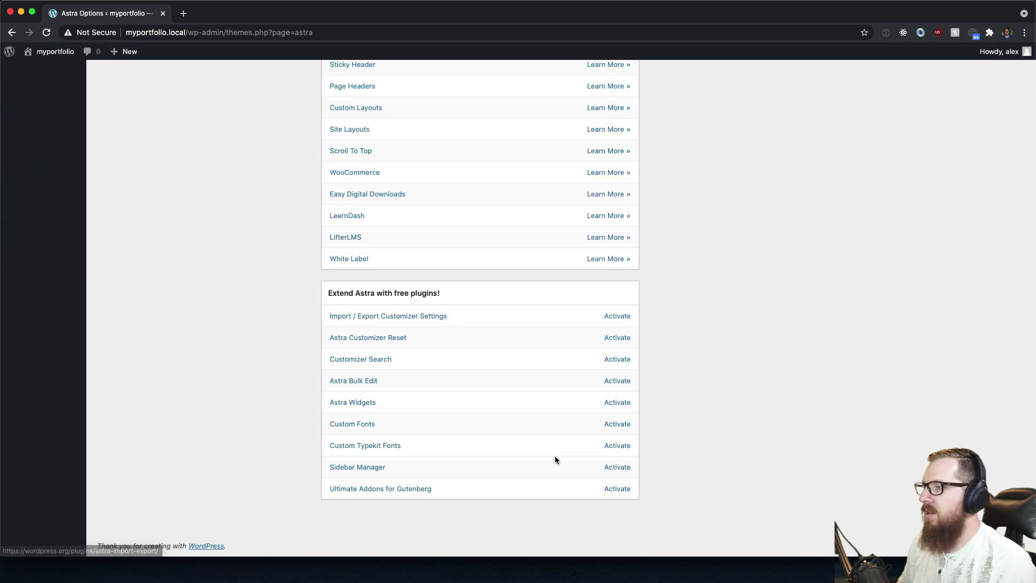
click(617, 319)
click(616, 339)
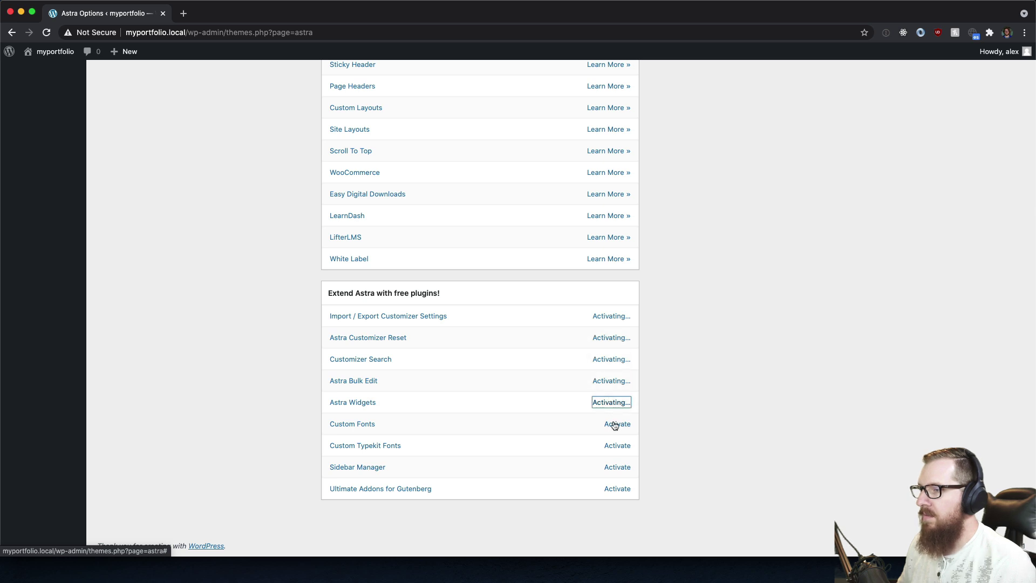
click(615, 448)
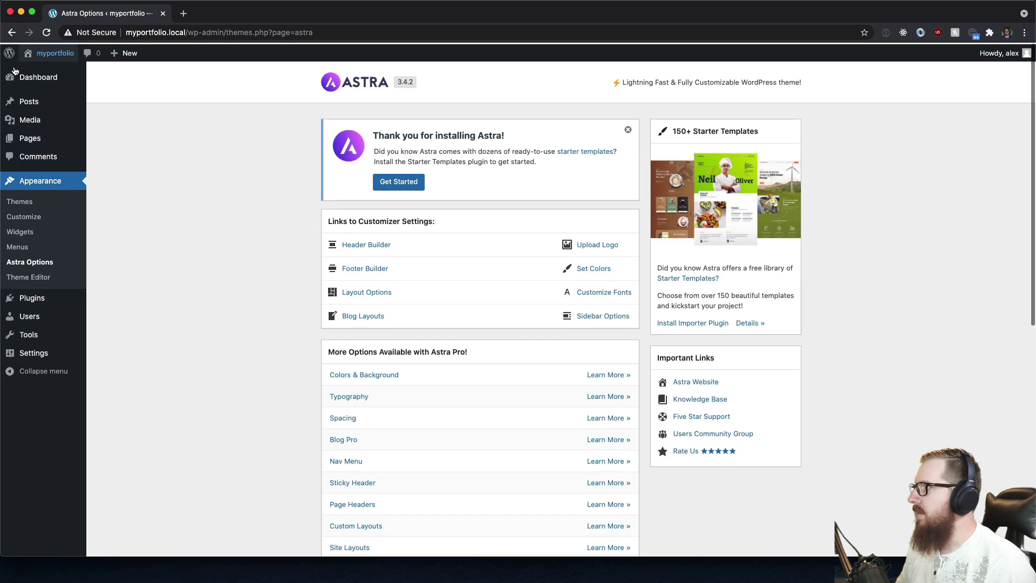
View the live site front end with its new Astra look.
click(109, 101)
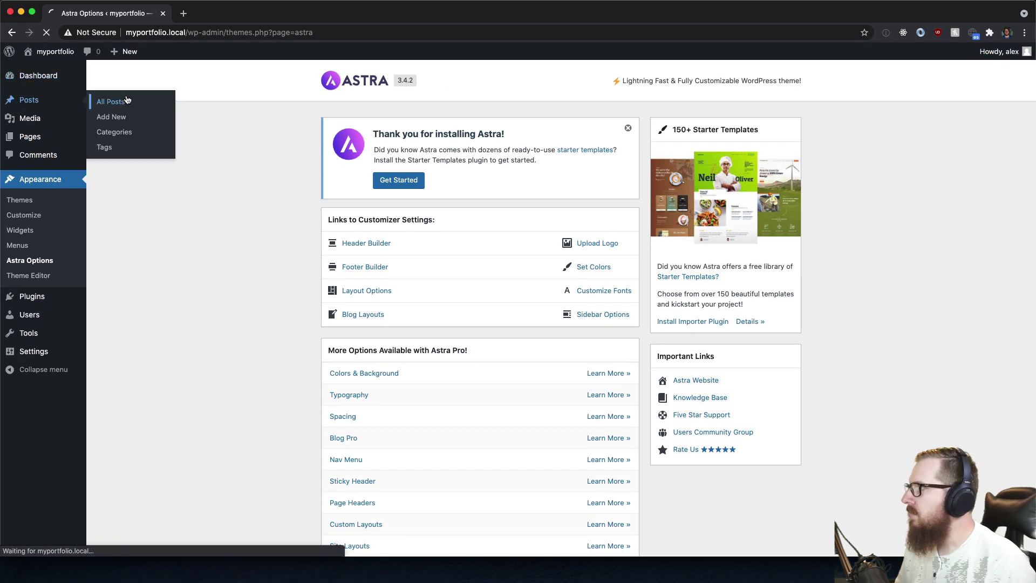
click(40, 54)
scroll(231, 492, down, 3)
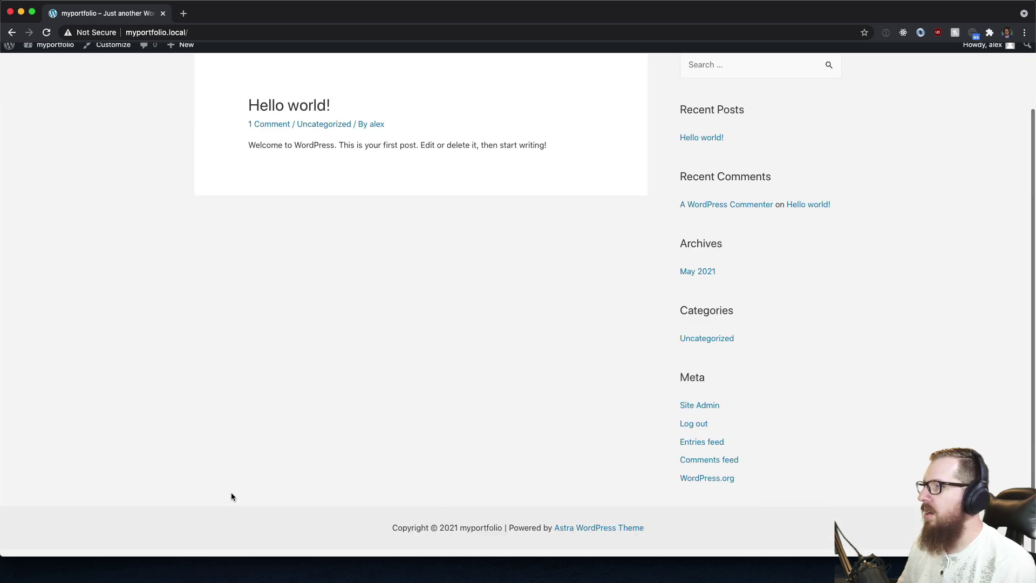
scroll(231, 492, up, 3)
scroll(231, 492, down, 1)
scroll(230, 492, up, 1)
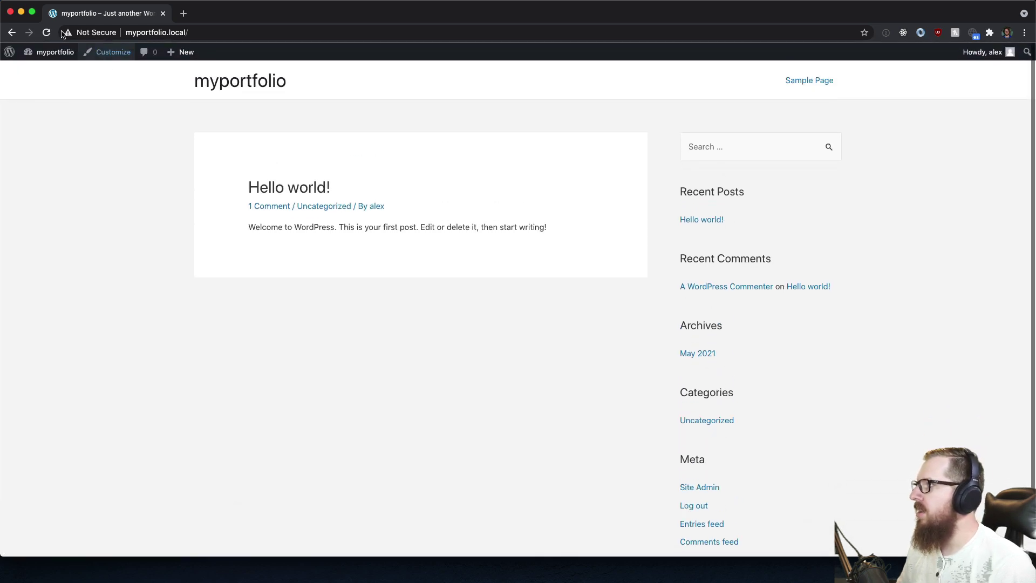
Return to the Dashboard and go to Appearance > Themes > Add New.
click(44, 56)
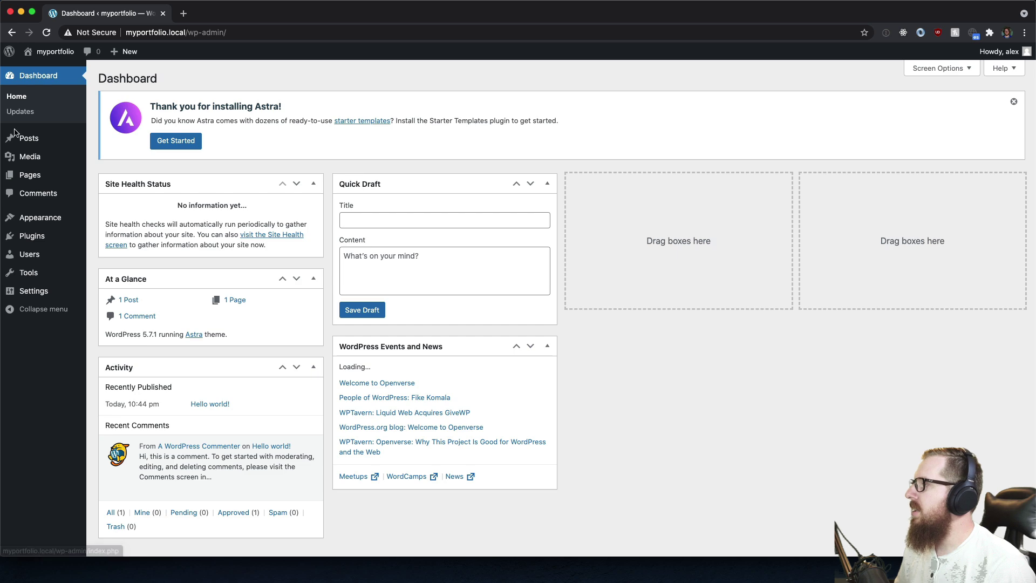
mouse_move(56, 221)
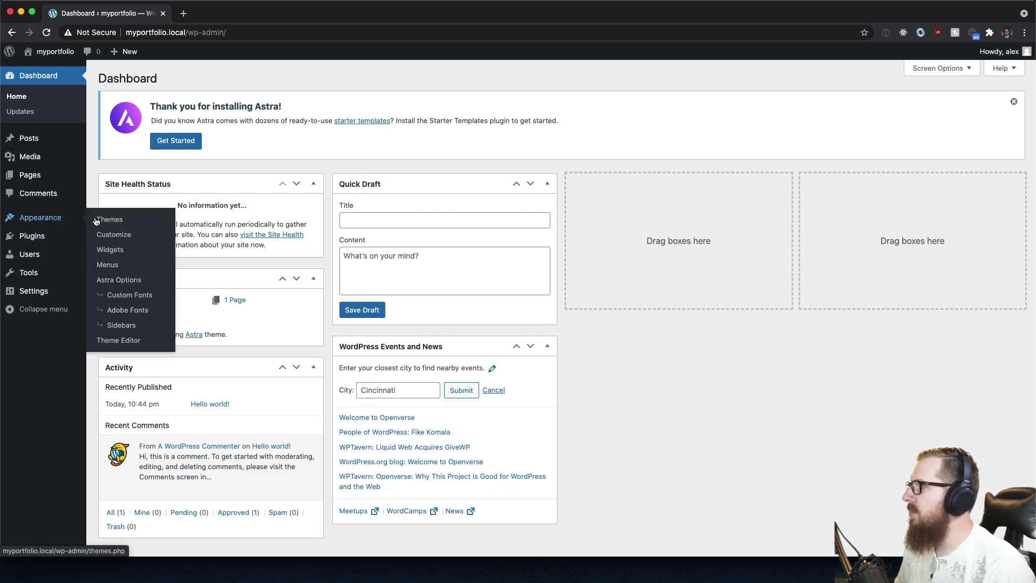
click(104, 218)
scroll(649, 456, down, 2)
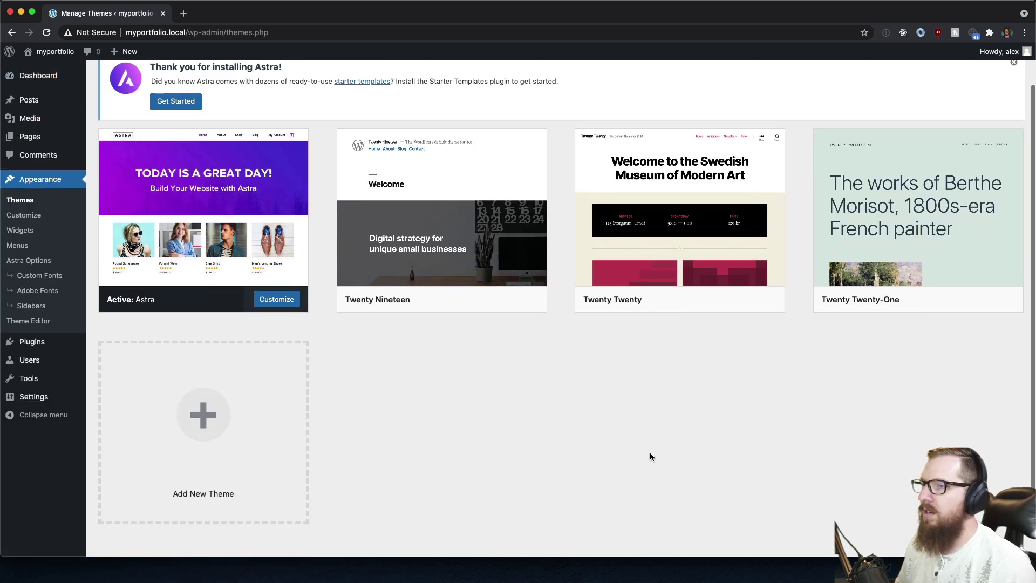
scroll(650, 451, up, 2)
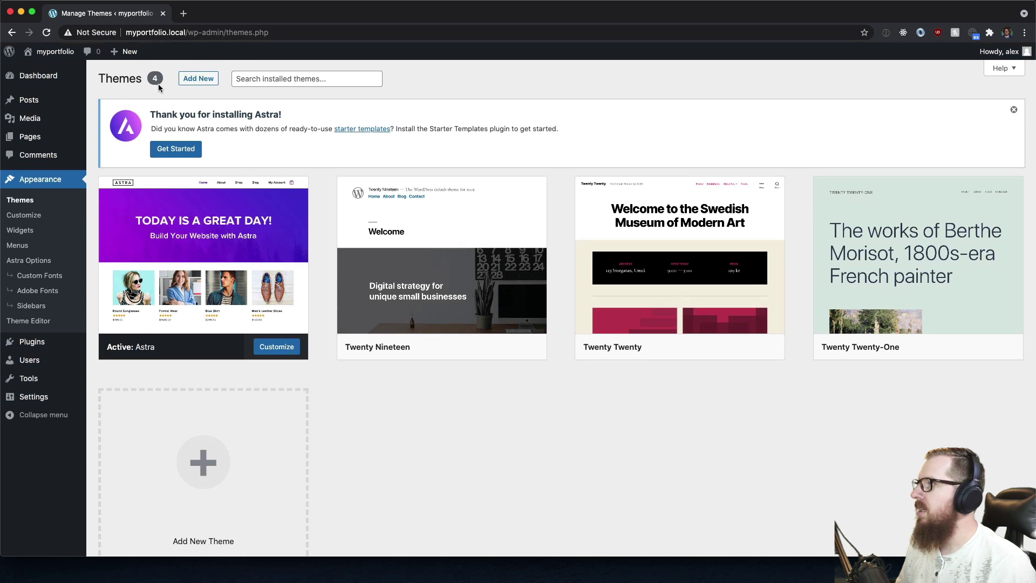
click(190, 79)
Install the Hello Elementor theme from Popular themes and activate it.
click(201, 192)
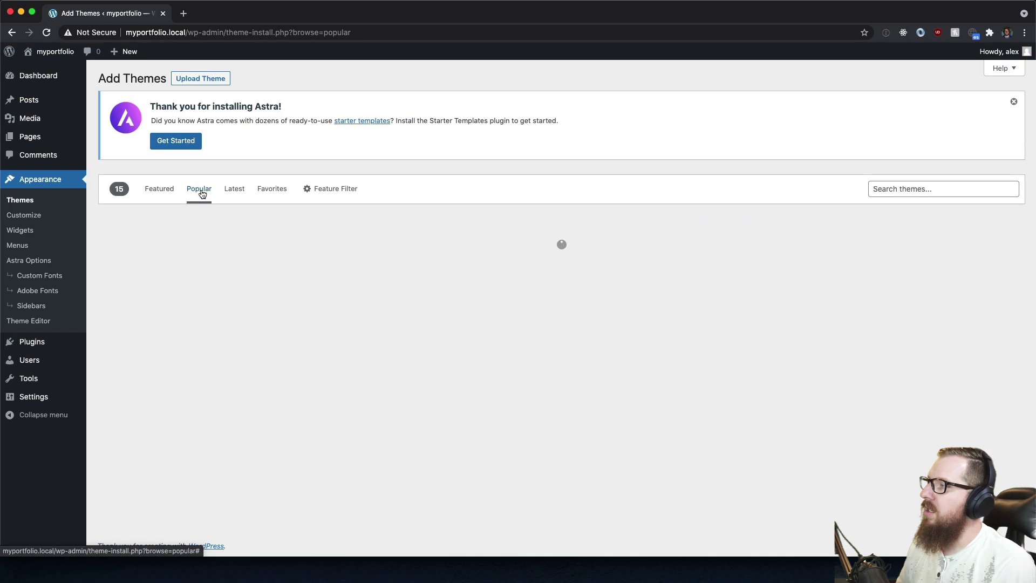
click(957, 389)
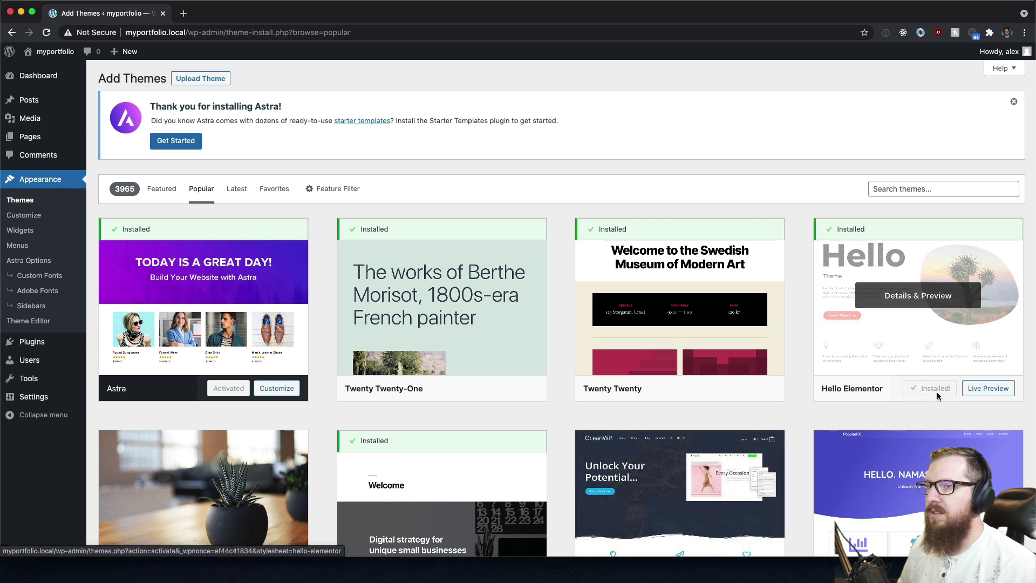
click(937, 390)
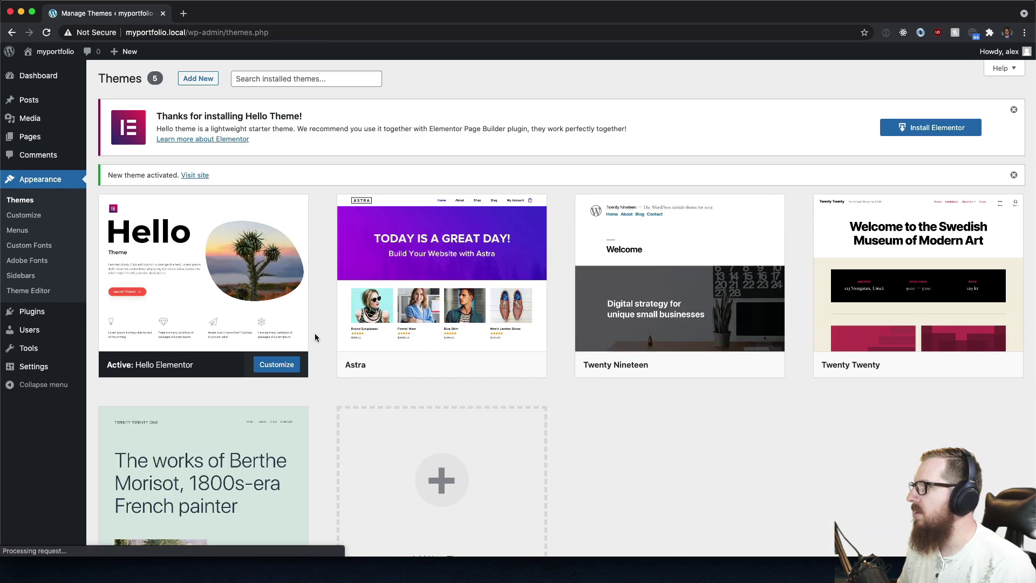
Install and activate the Elementor plugin, then create the first Elementor page.
click(931, 128)
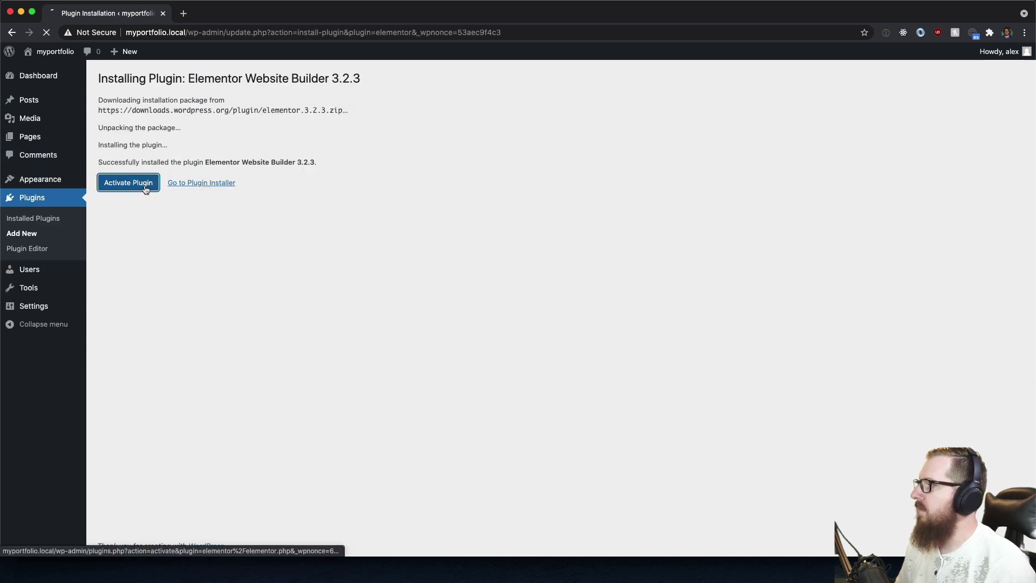
click(145, 186)
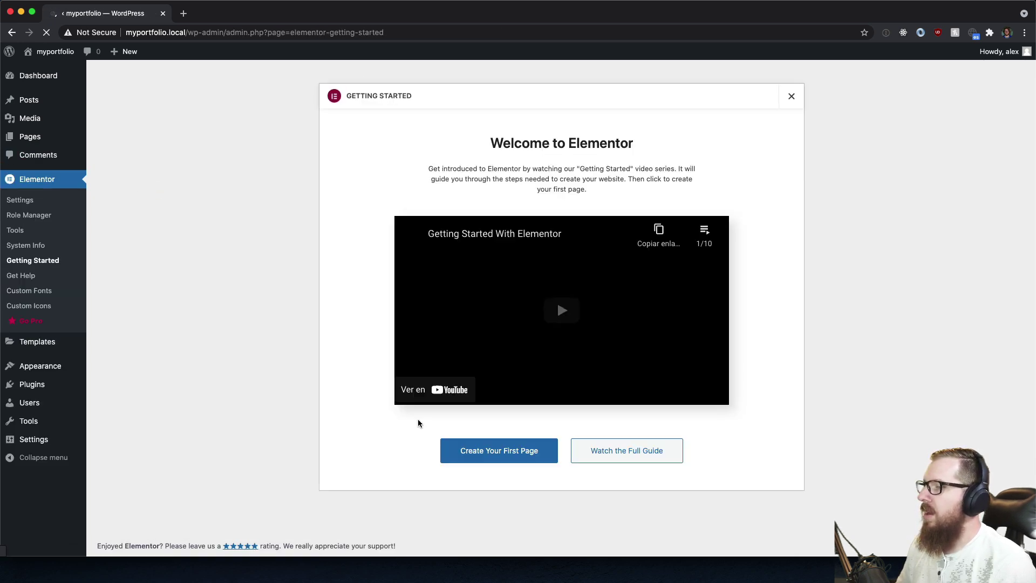
click(508, 449)
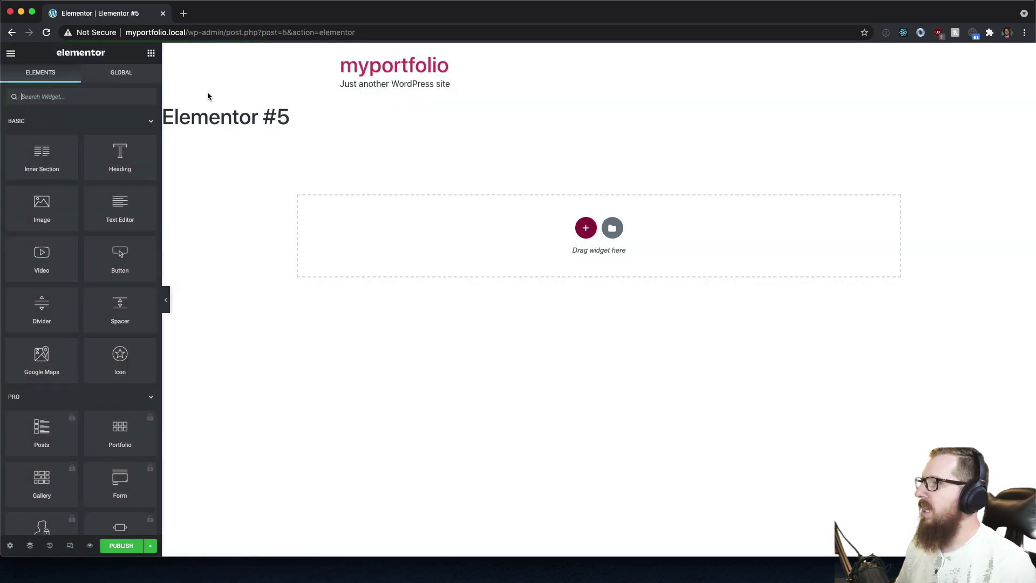
Add a centred H1 heading reading 'WELCOME TO MY SITE!' to the empty section.
drag(130, 151, 594, 227)
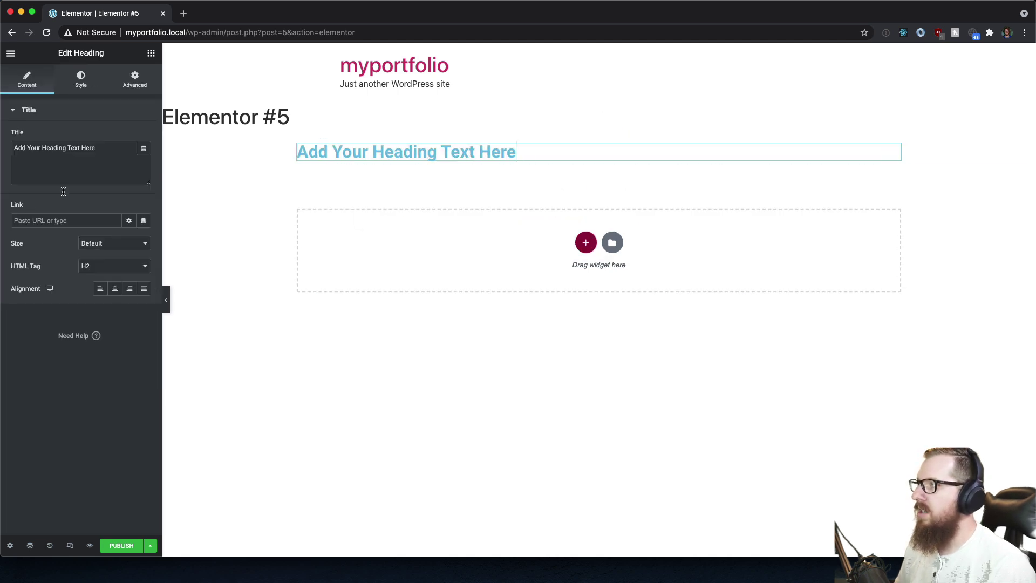
click(114, 289)
click(105, 264)
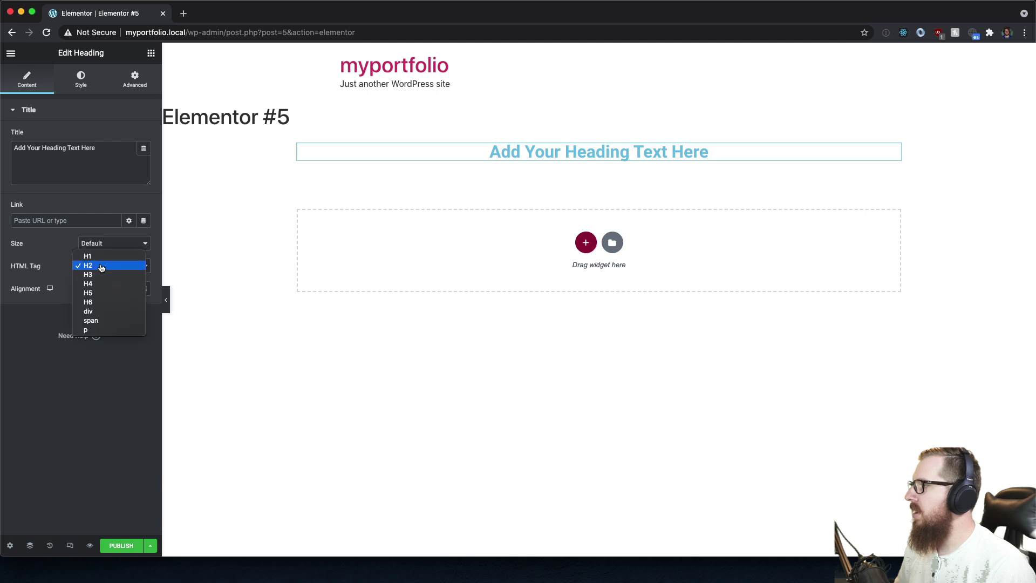
click(102, 258)
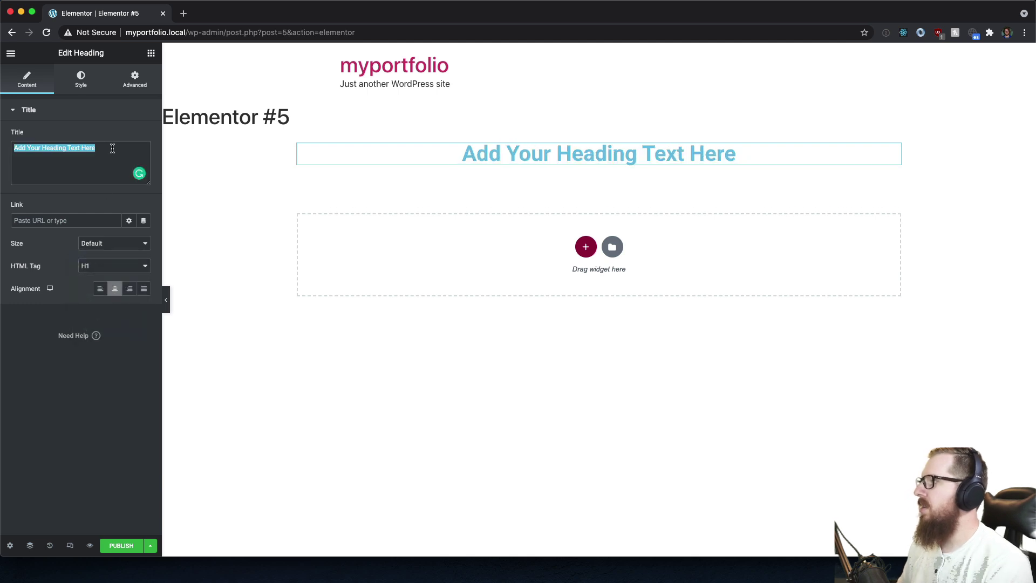
text(WELCOME TO M)
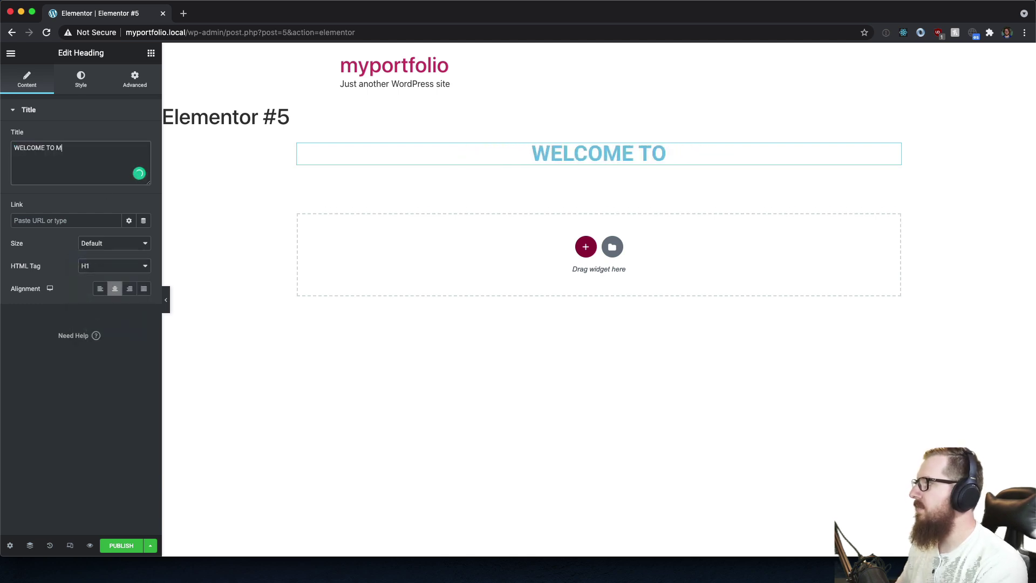
text(Y SITE!)
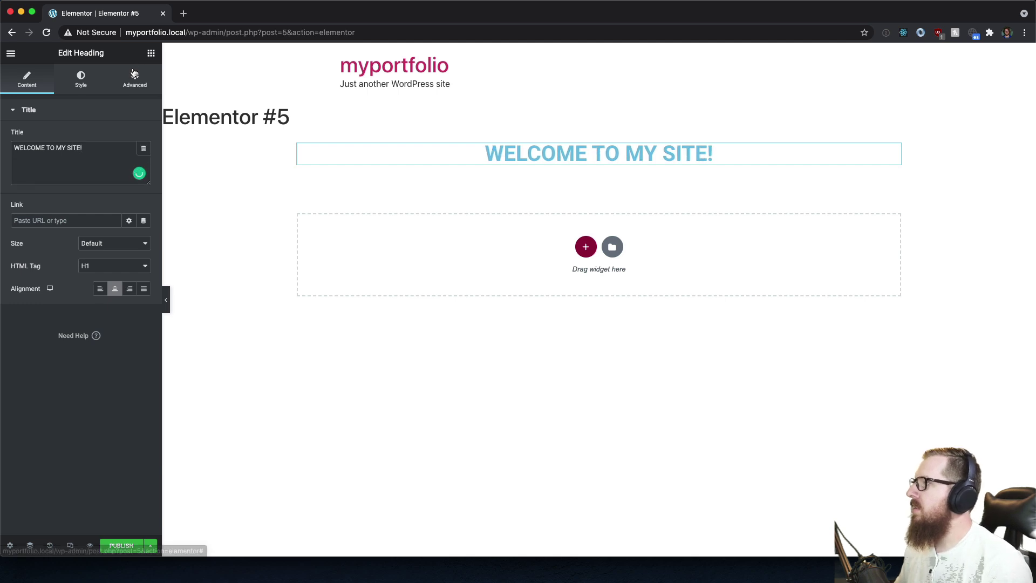
Give the heading a Fade In entrance animation with Slow duration.
click(135, 78)
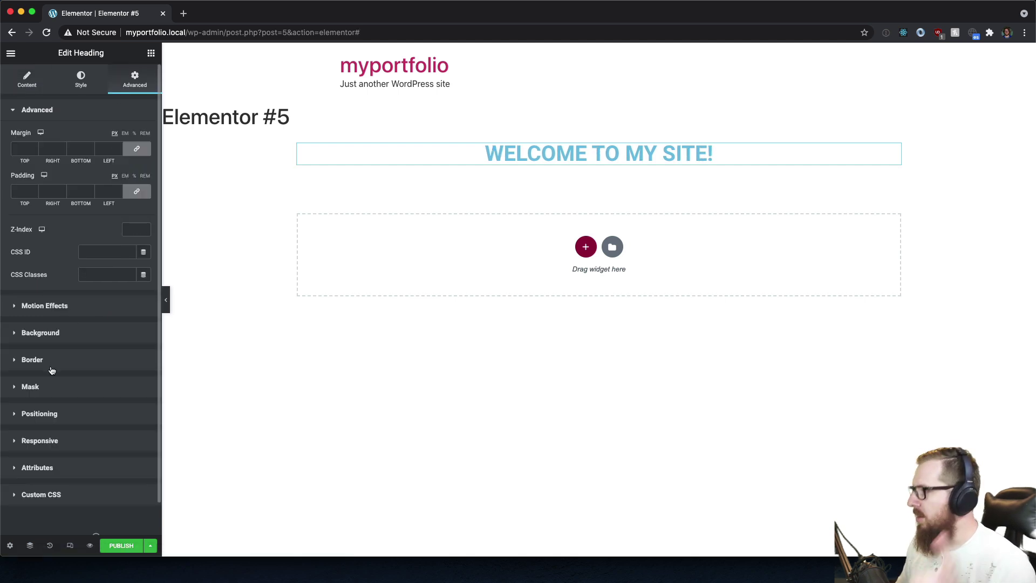
click(47, 306)
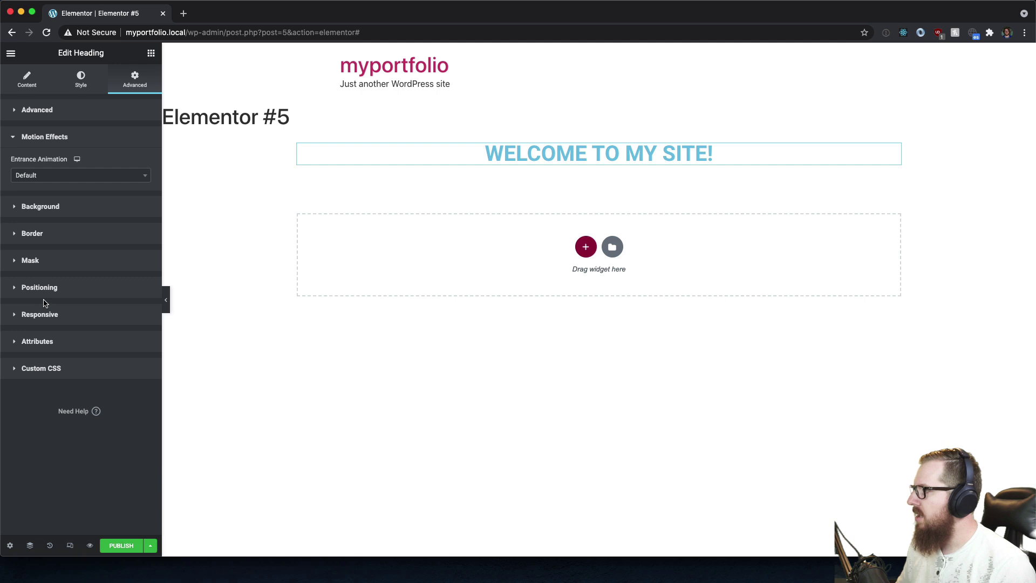
click(38, 185)
click(45, 234)
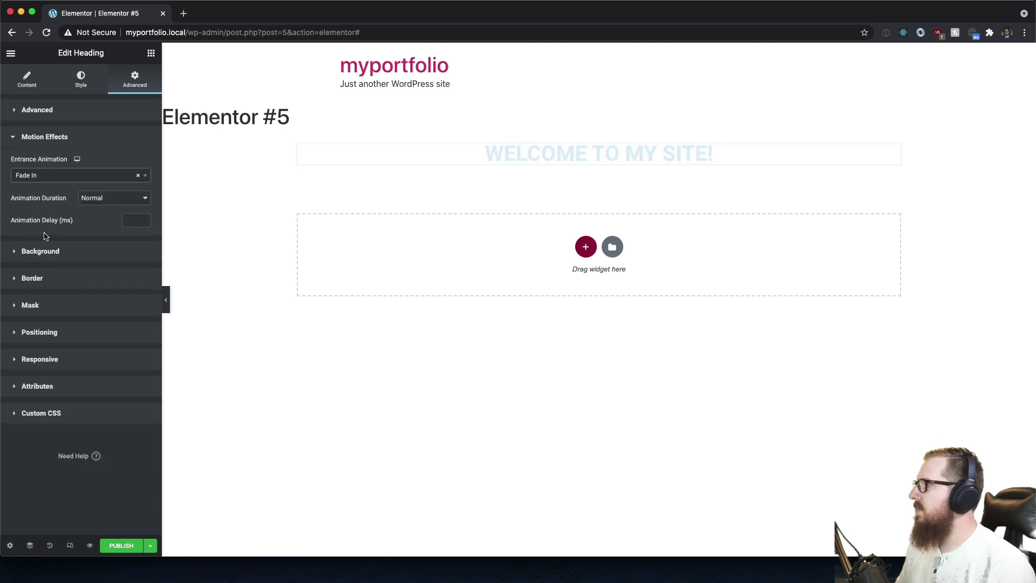
click(107, 198)
click(106, 188)
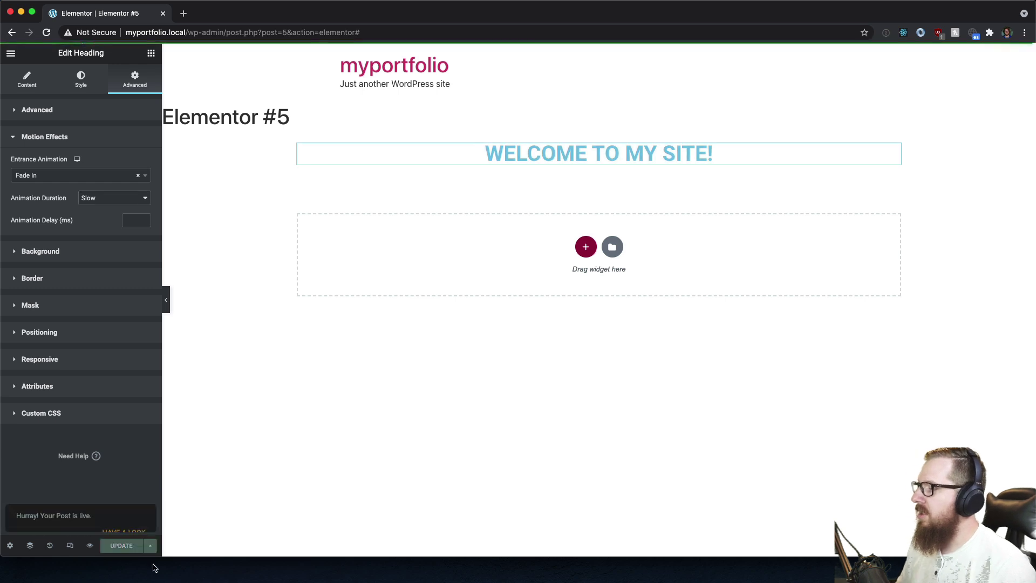
Bring back the widgets panel and enlarge the browser zoom.
click(11, 52)
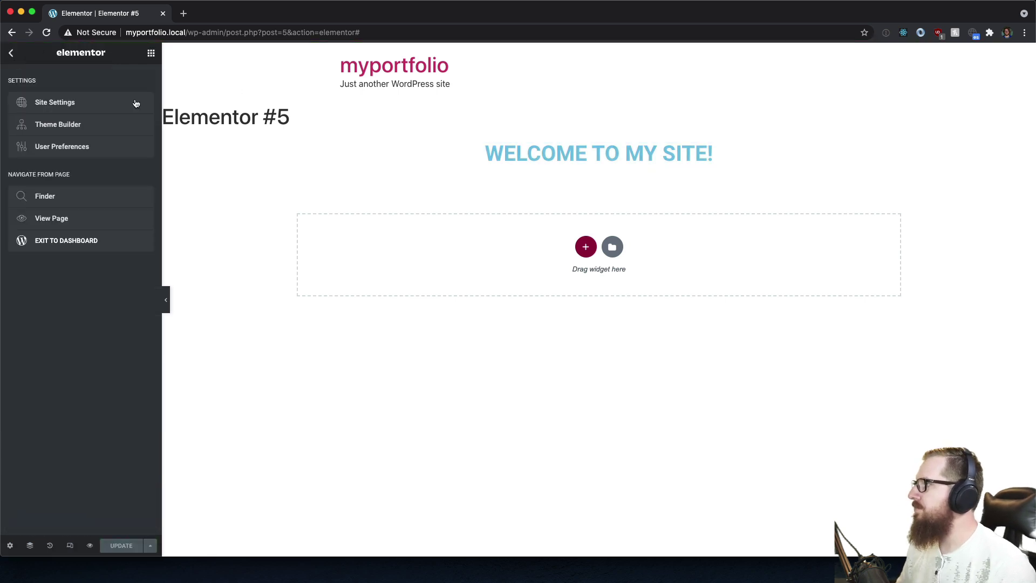
click(151, 53)
scroll(58, 259, down, 1)
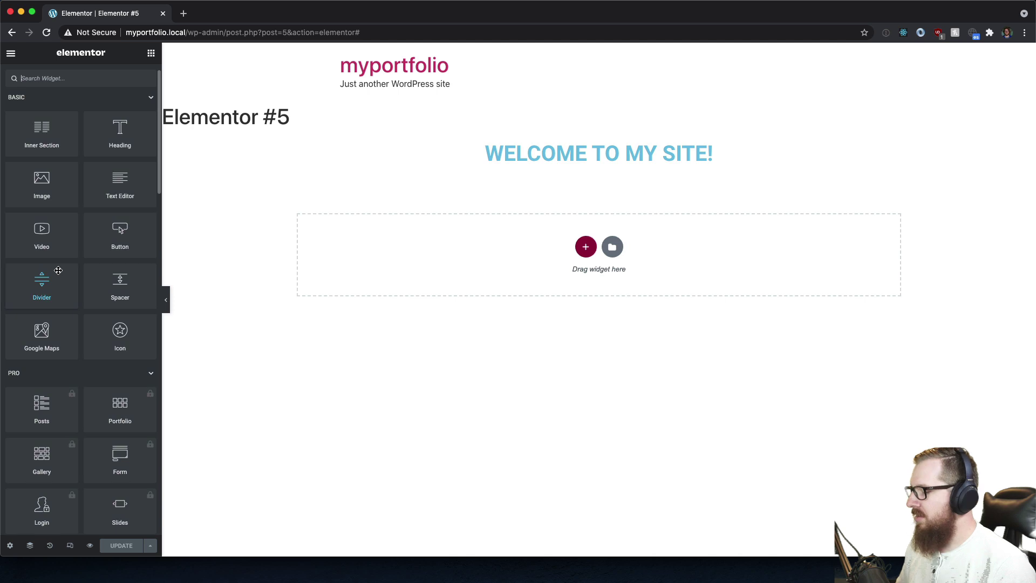
key(super+equal)
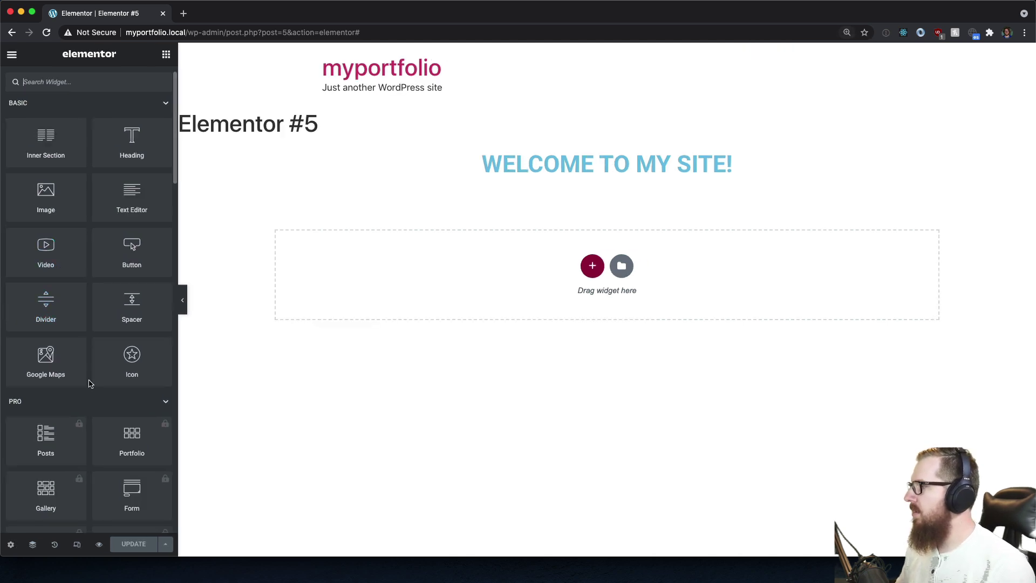
Place a Google Map of the London Eye below the heading and raise its height to 518 px.
scroll(66, 302, down, 3)
drag(64, 257, 453, 232)
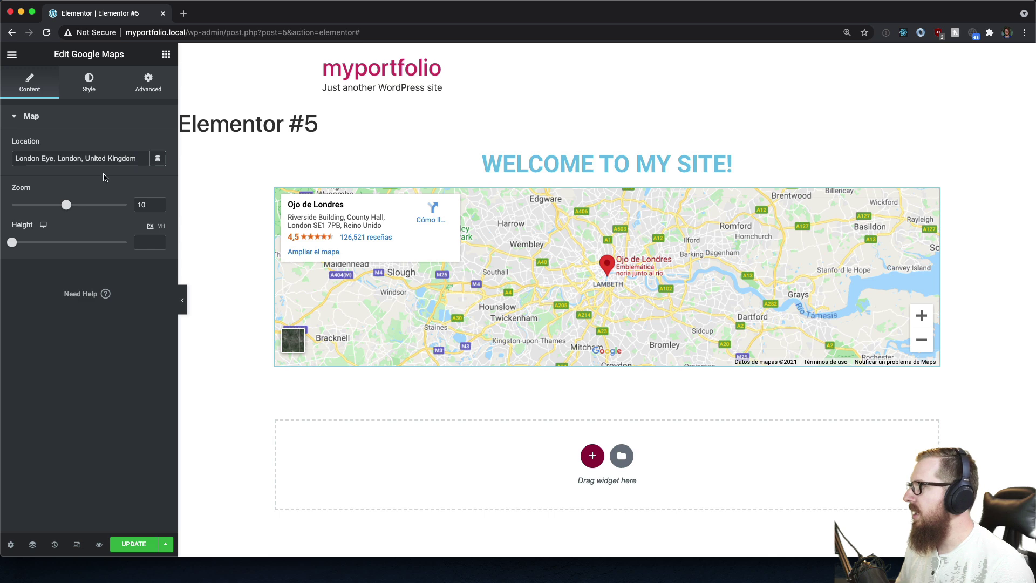
drag(14, 242, 51, 242)
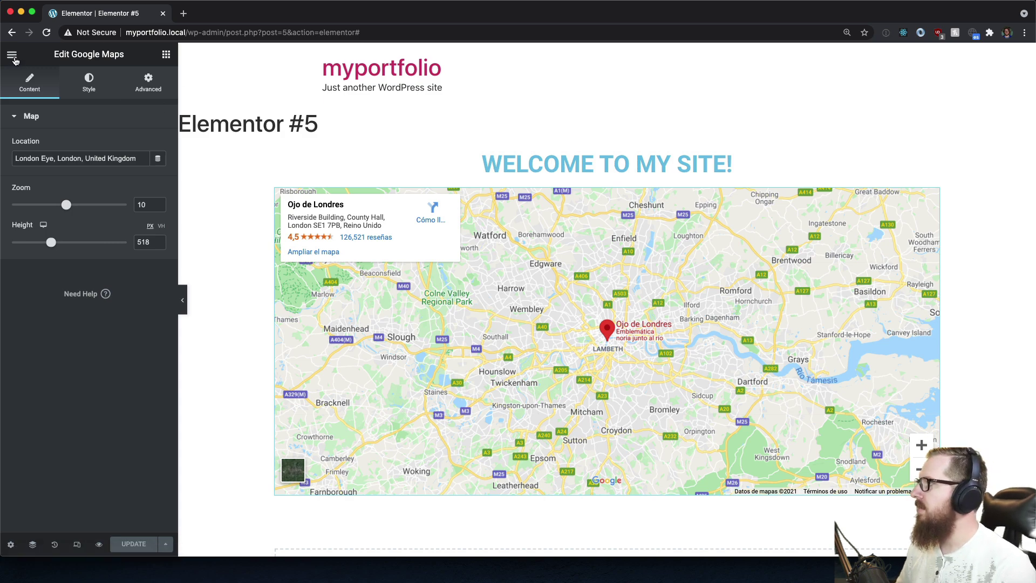
Select the WELCOME TO MY SITE! heading, then return to the widgets list.
click(13, 56)
click(12, 54)
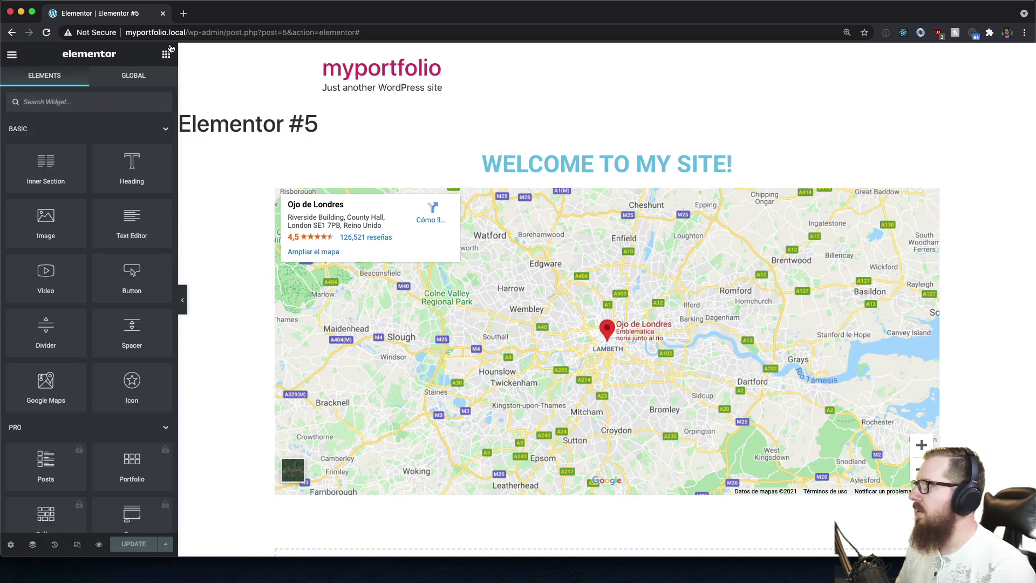
scroll(63, 277, down, 3)
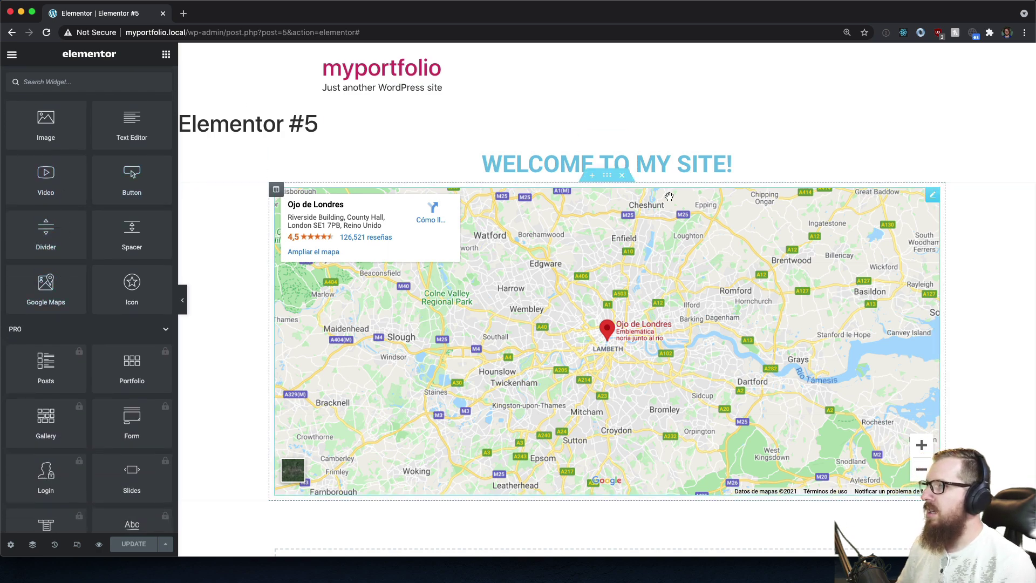
click(777, 164)
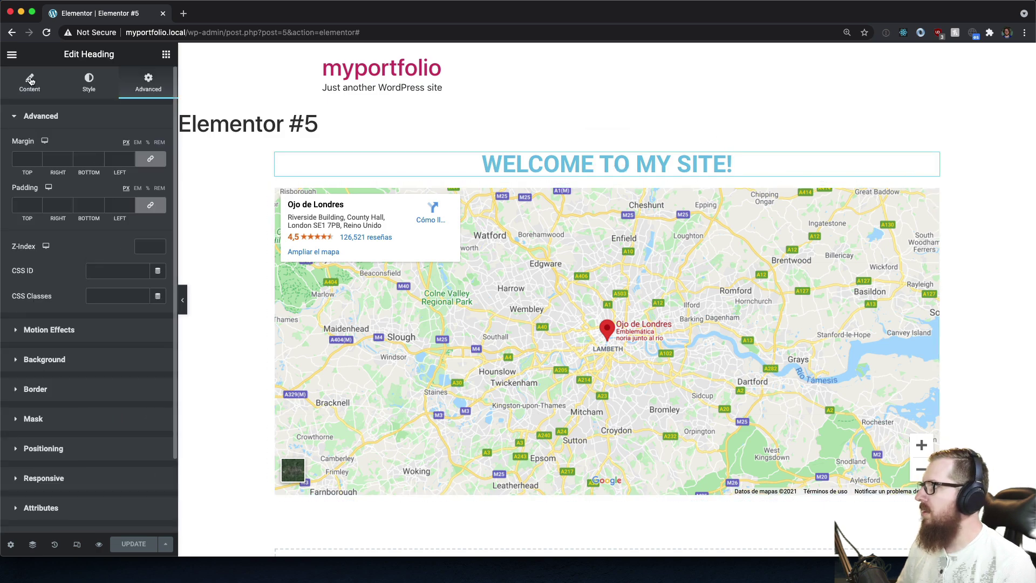
click(166, 54)
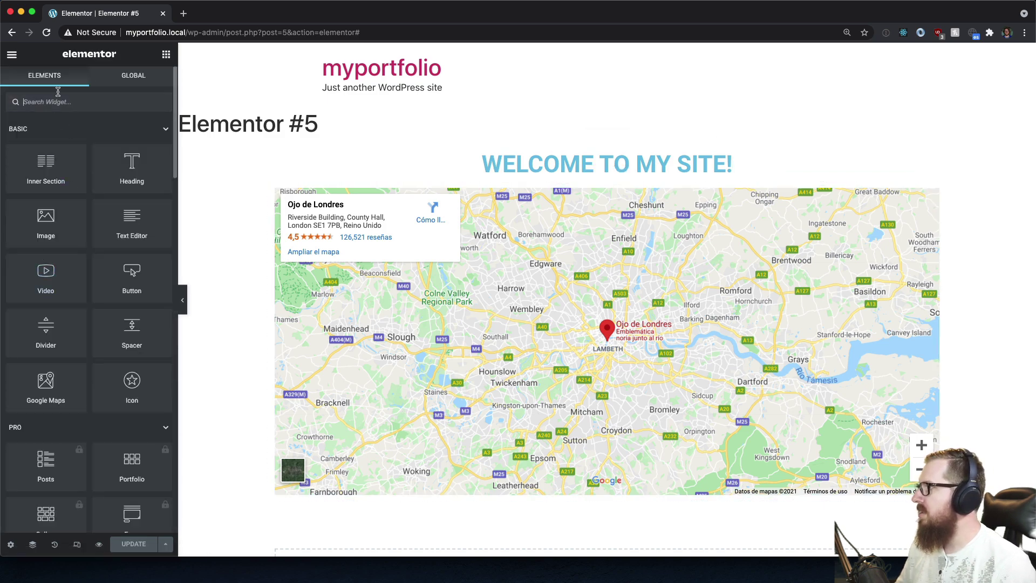
scroll(64, 363, down, 2)
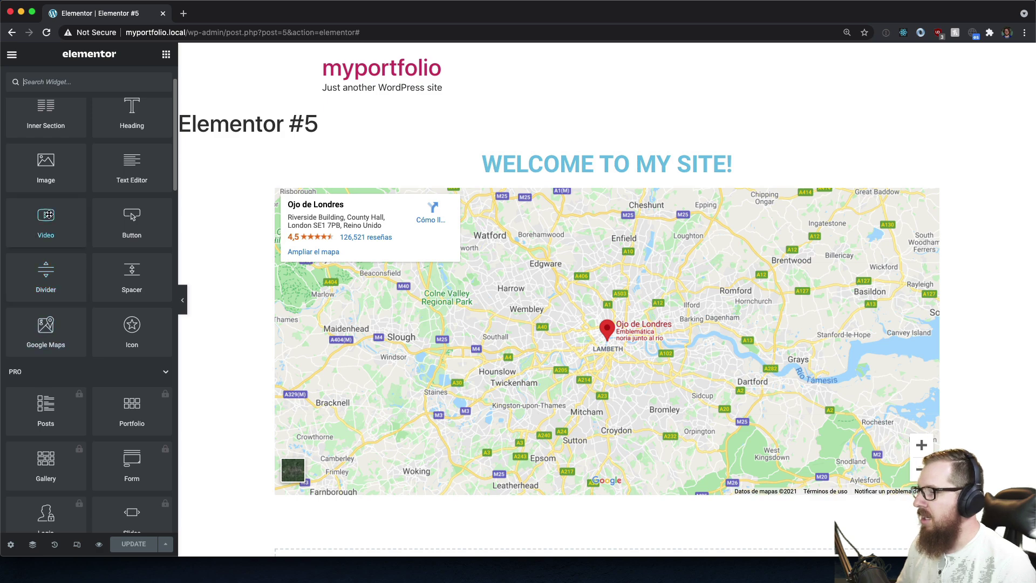
Add a default YouTube Video widget below the map.
drag(48, 215, 526, 496)
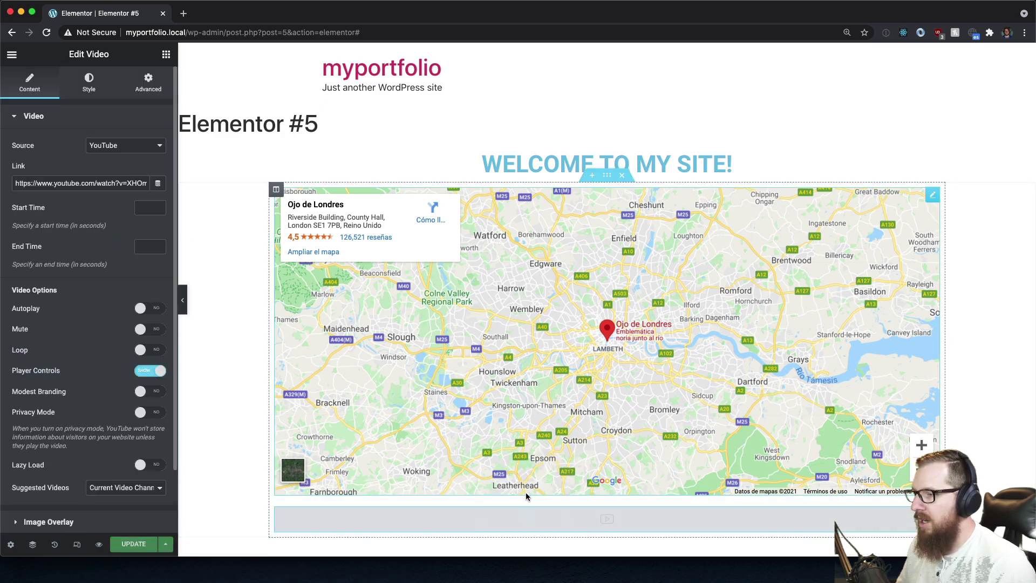
scroll(527, 495, down, 5)
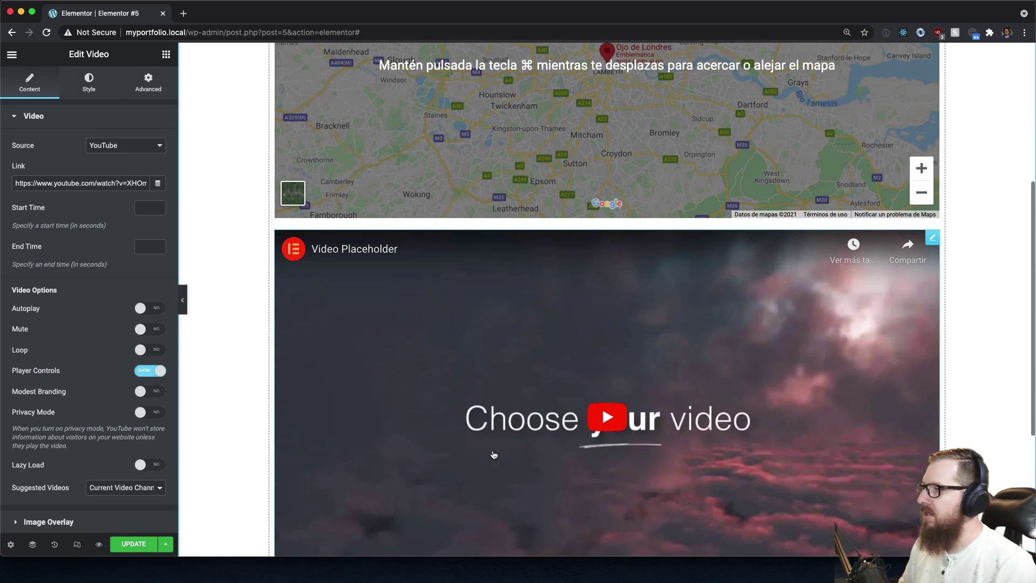
click(165, 54)
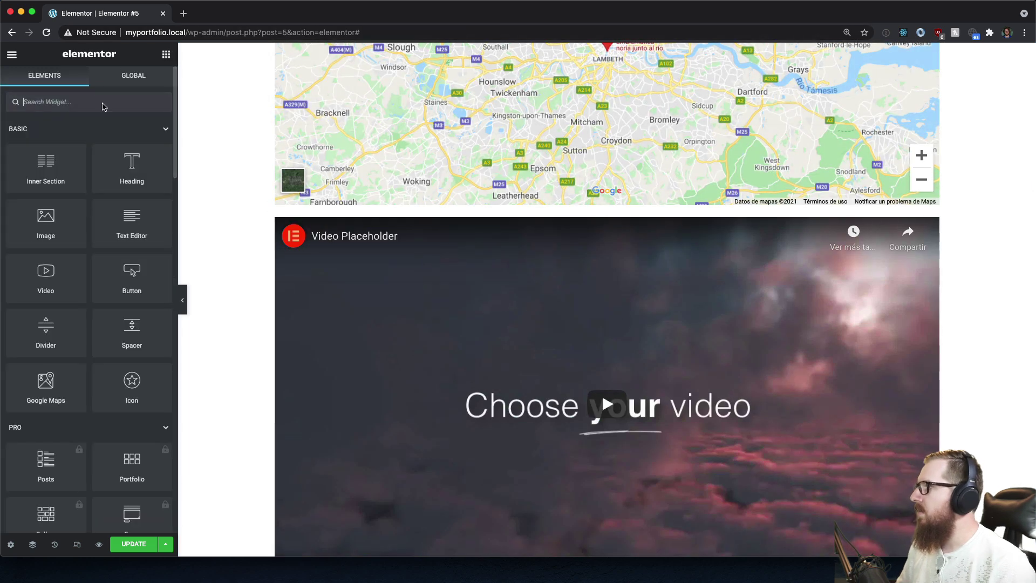
Insert an 'About Me!' heading between the map and the video, and save the page.
drag(166, 173, 557, 200)
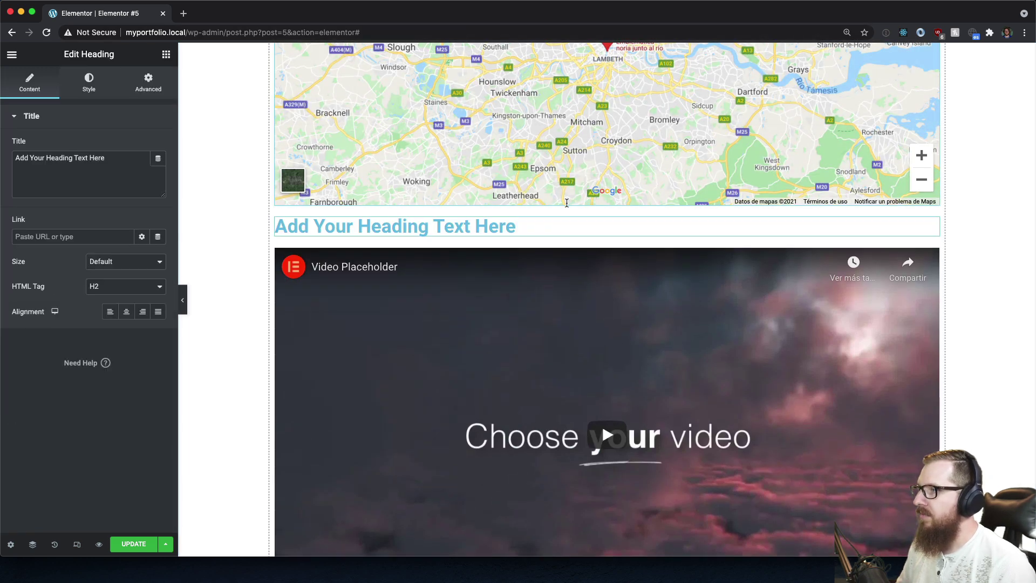
key(super+a)
text(A)
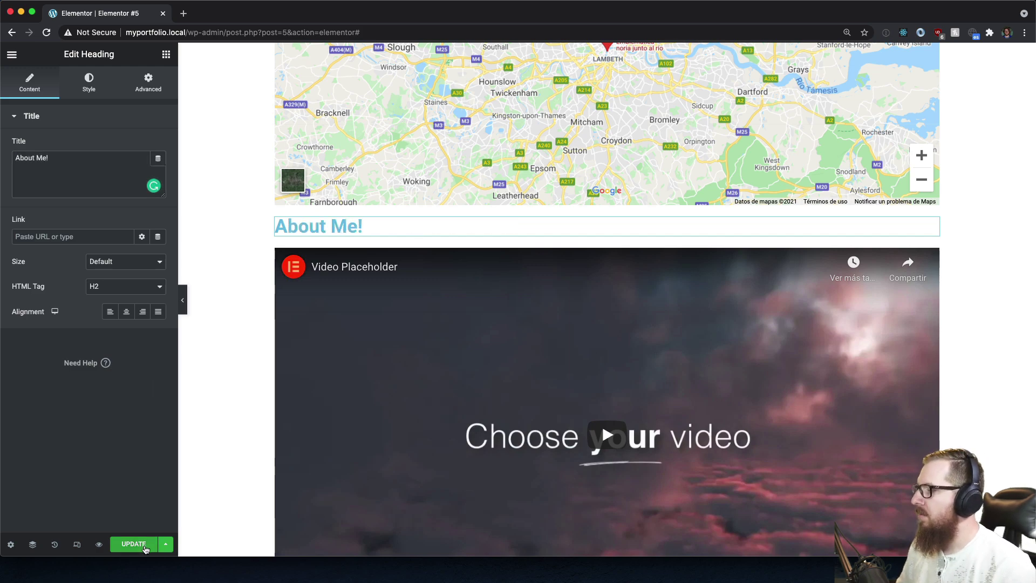
click(133, 544)
scroll(531, 83, up, 5)
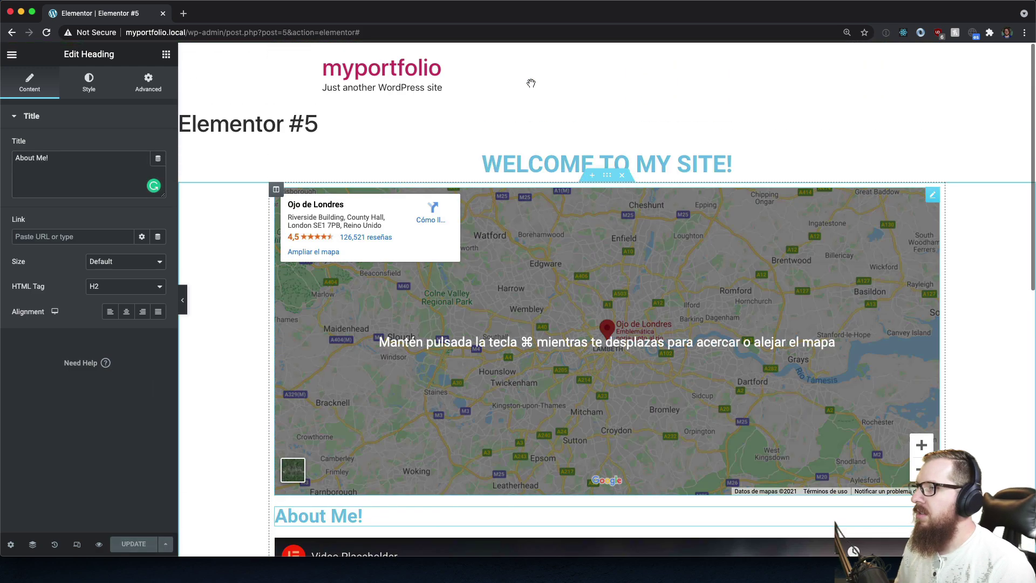
scroll(531, 83, down, 10)
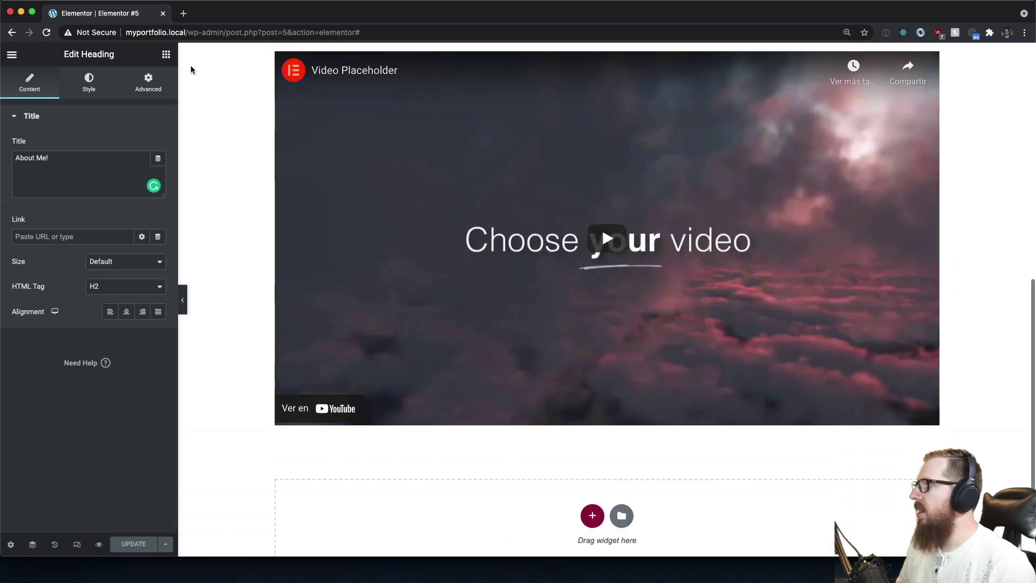
Search widgets for 'sound' and place the SoundCloud player below the video.
click(166, 54)
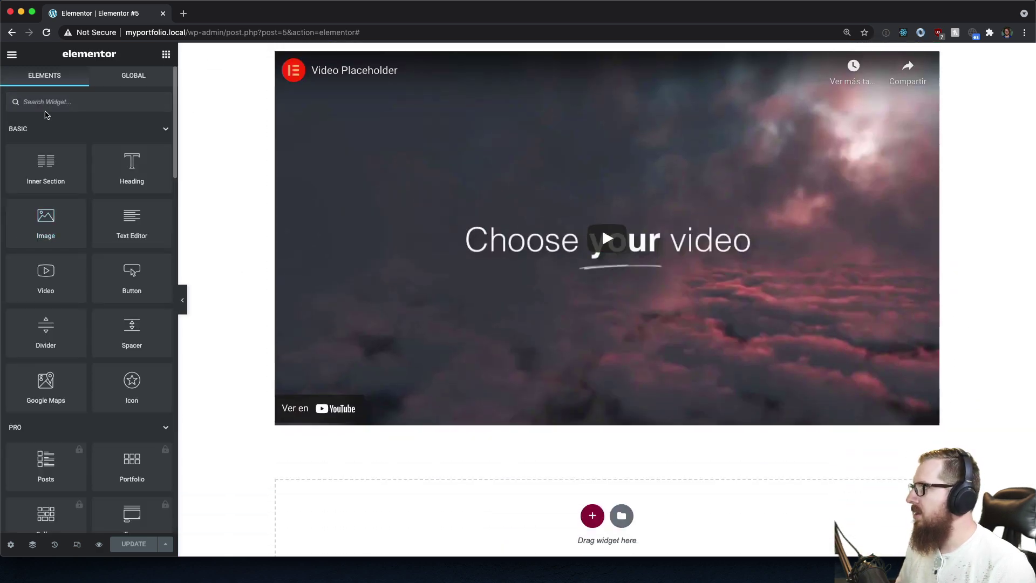
text(sound)
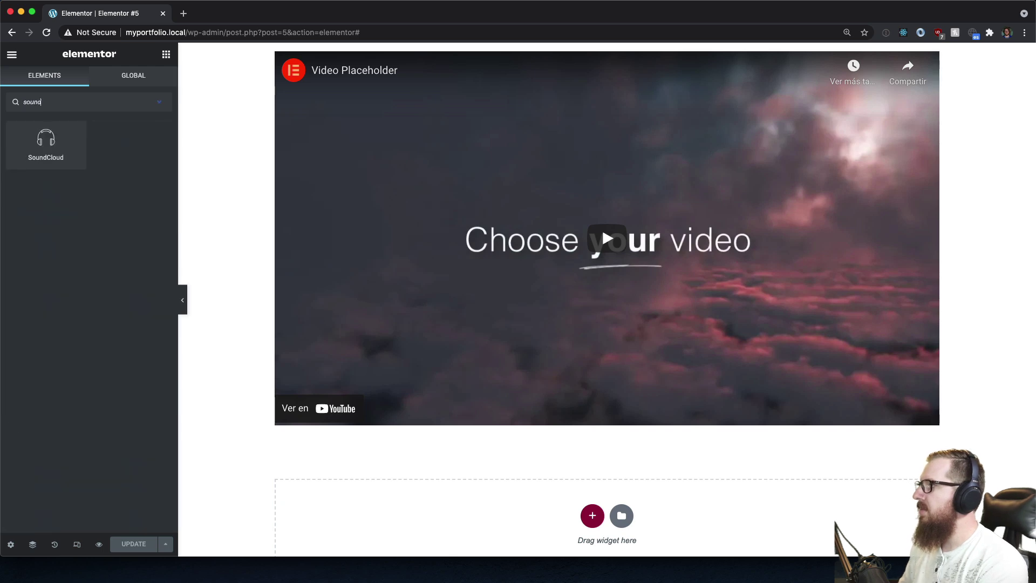
drag(46, 142, 476, 456)
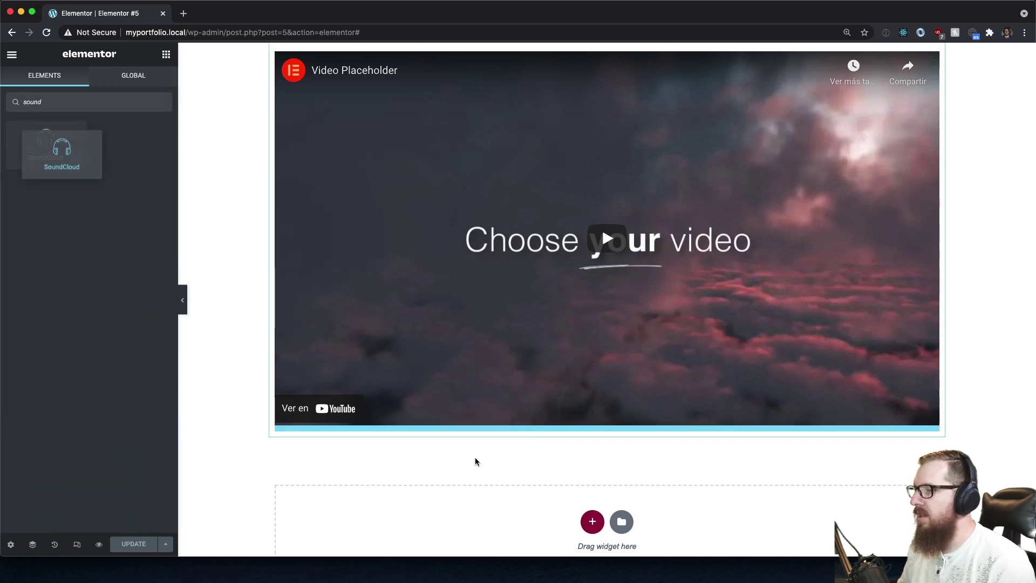
drag(47, 157, 550, 423)
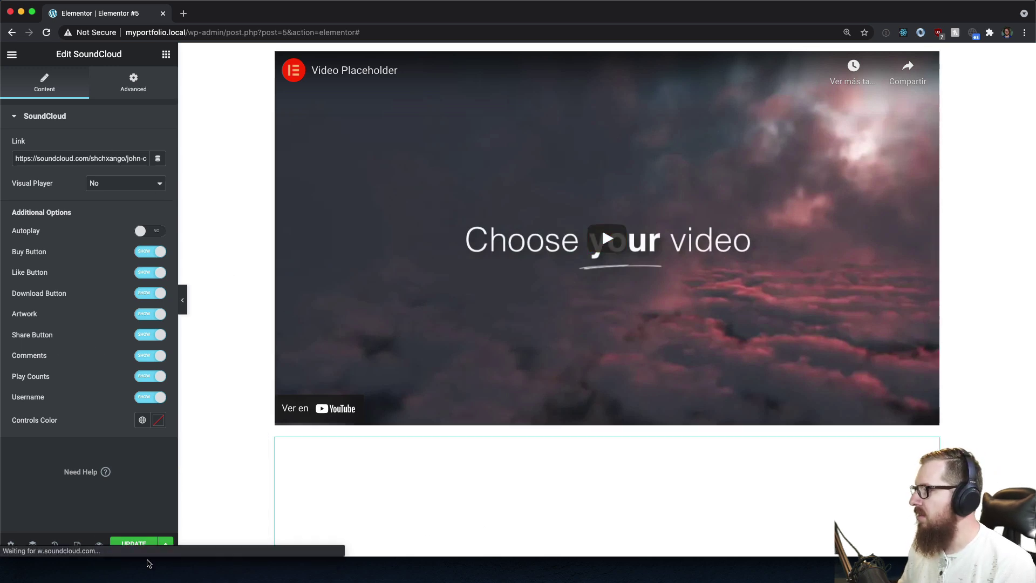
Save the page and review the 'My Favorite Things' SoundCloud player.
click(139, 544)
scroll(299, 438, down, 3)
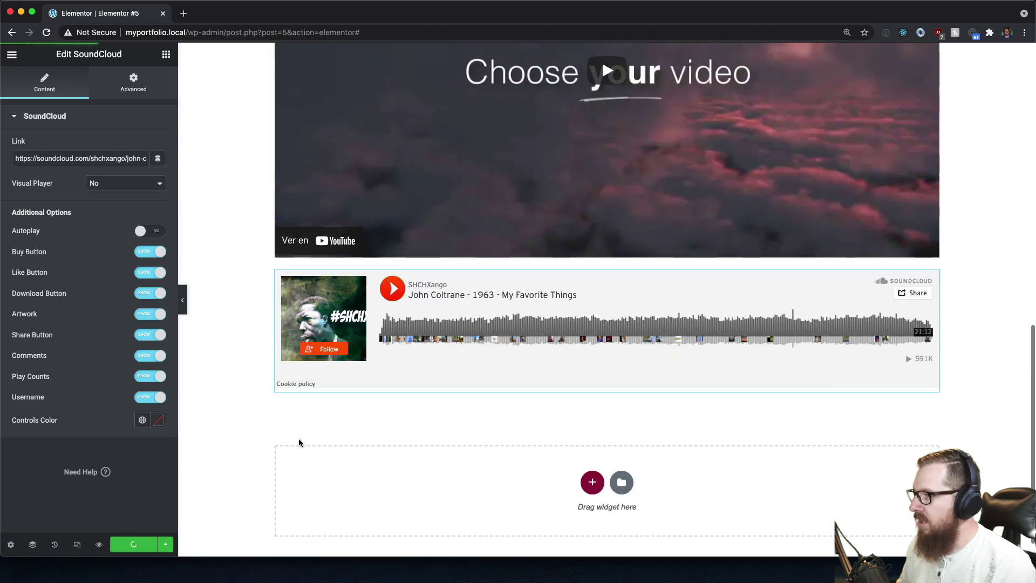
scroll(298, 442, up, 10)
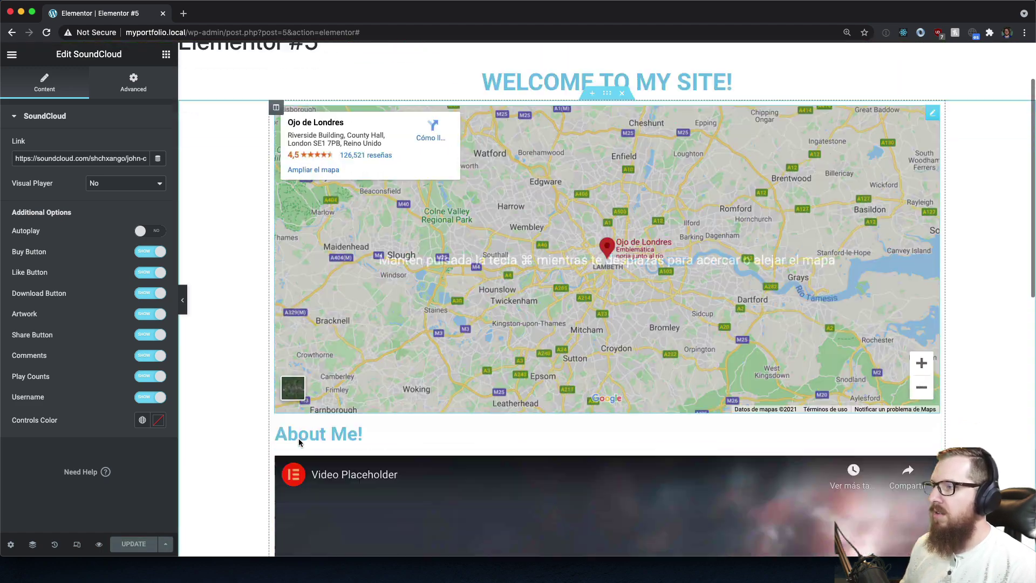
scroll(481, 270, down, 1)
scroll(596, 242, down, 5)
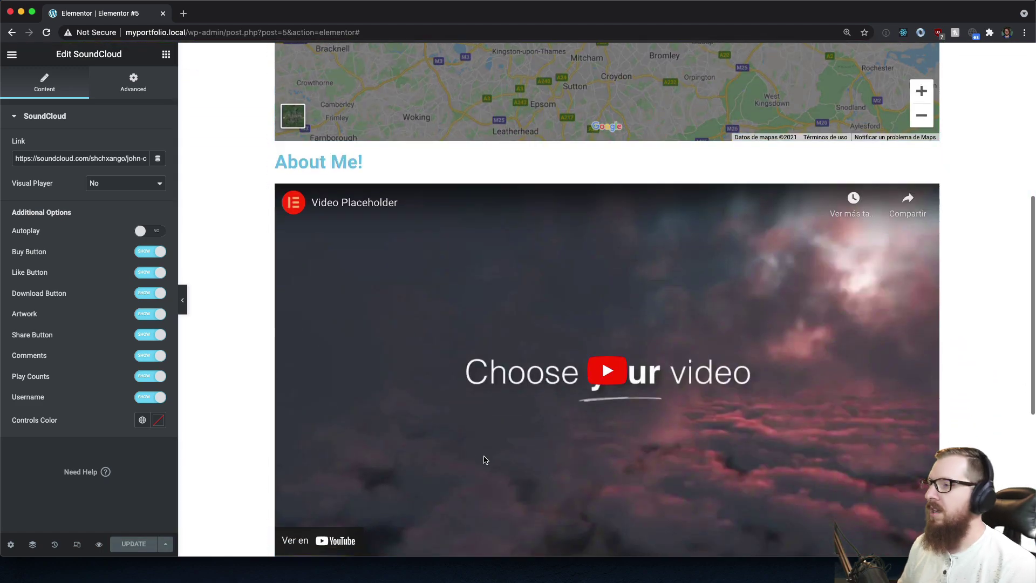
scroll(591, 336, down, 3)
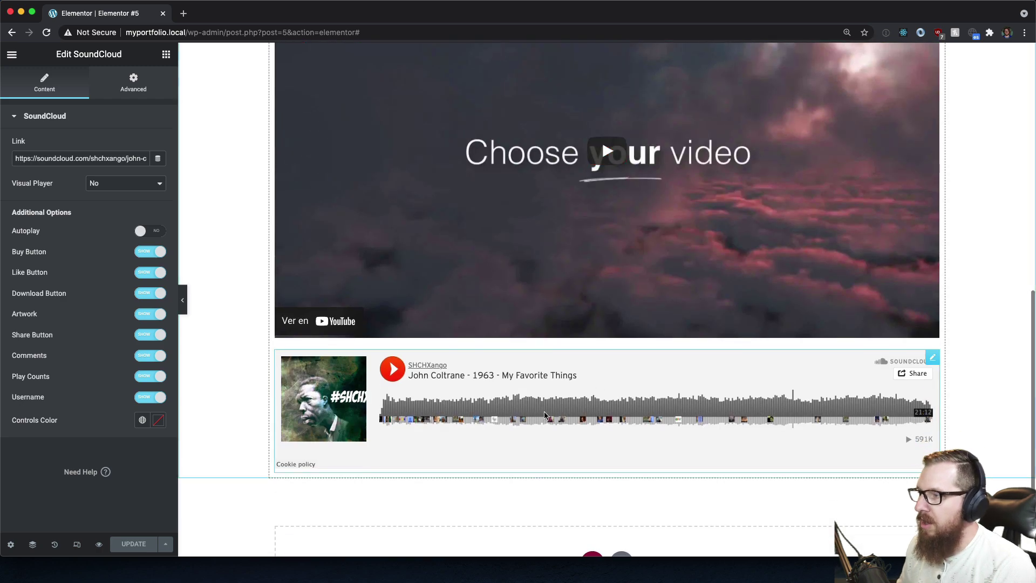
scroll(537, 418, up, 10)
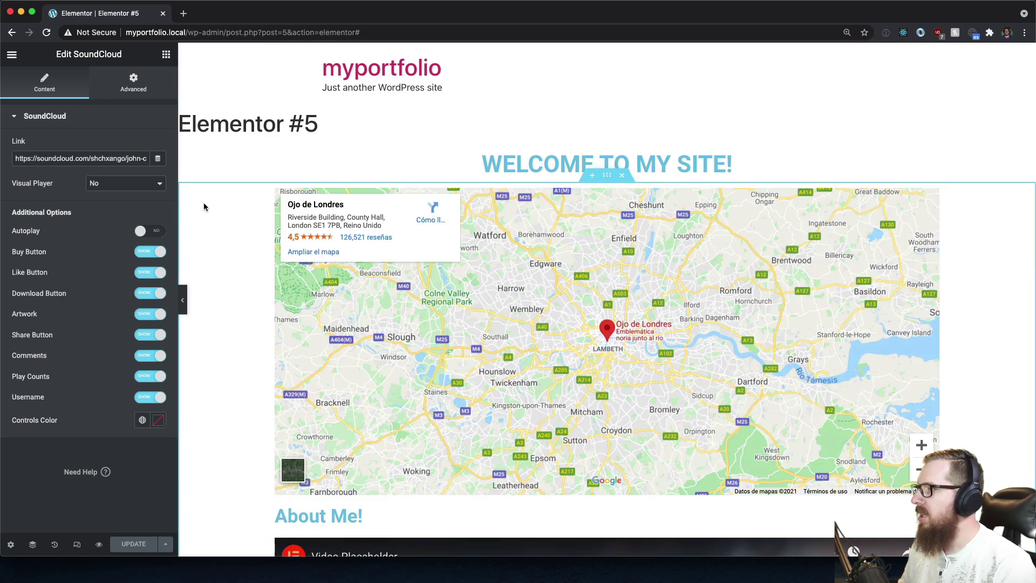
Add an empty two-column section above the WELCOME TO MY SITE! heading, then start a new browser tab.
click(160, 54)
scroll(131, 187, down, 3)
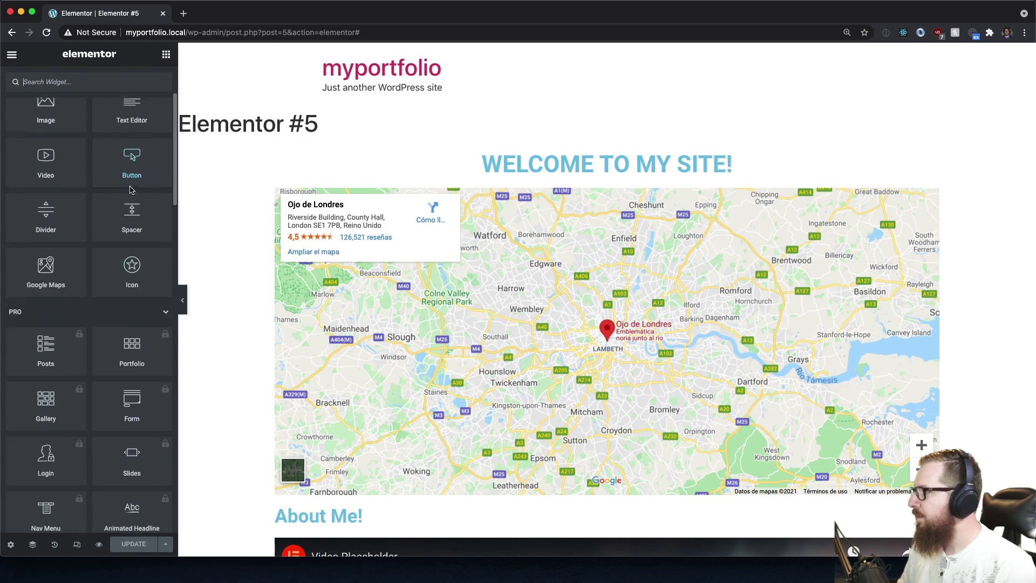
scroll(131, 187, up, 3)
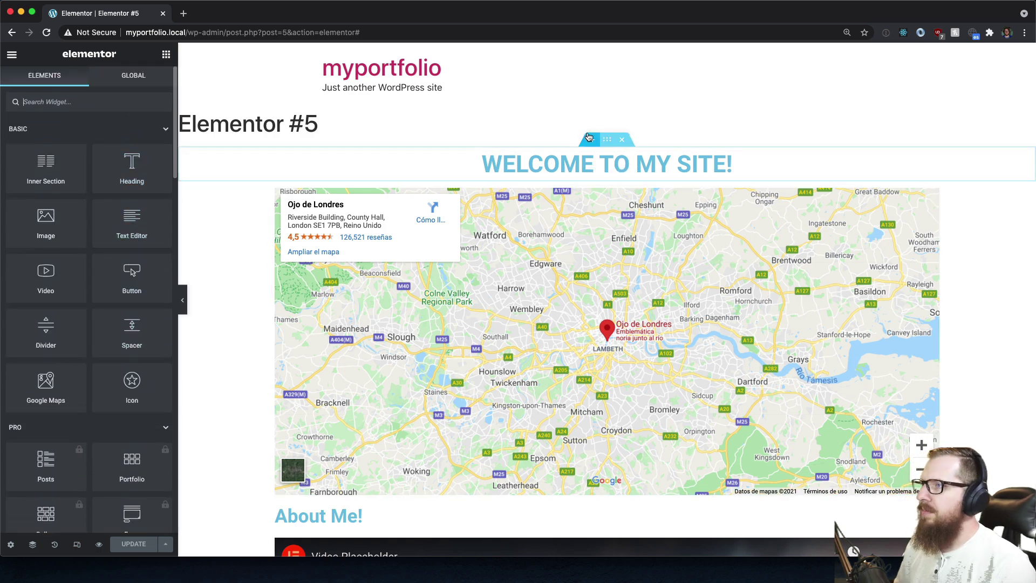
click(588, 137)
click(589, 192)
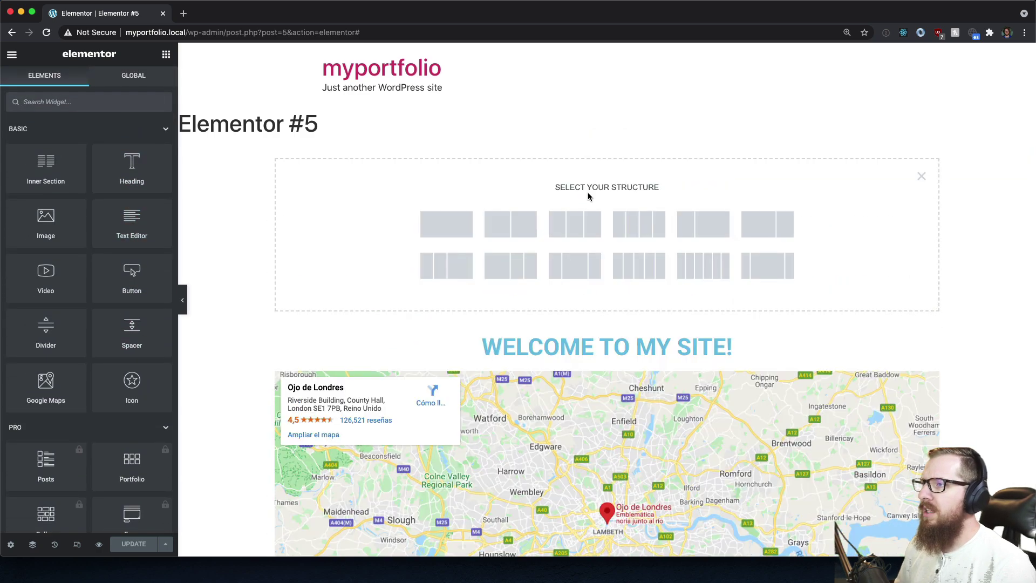
click(521, 231)
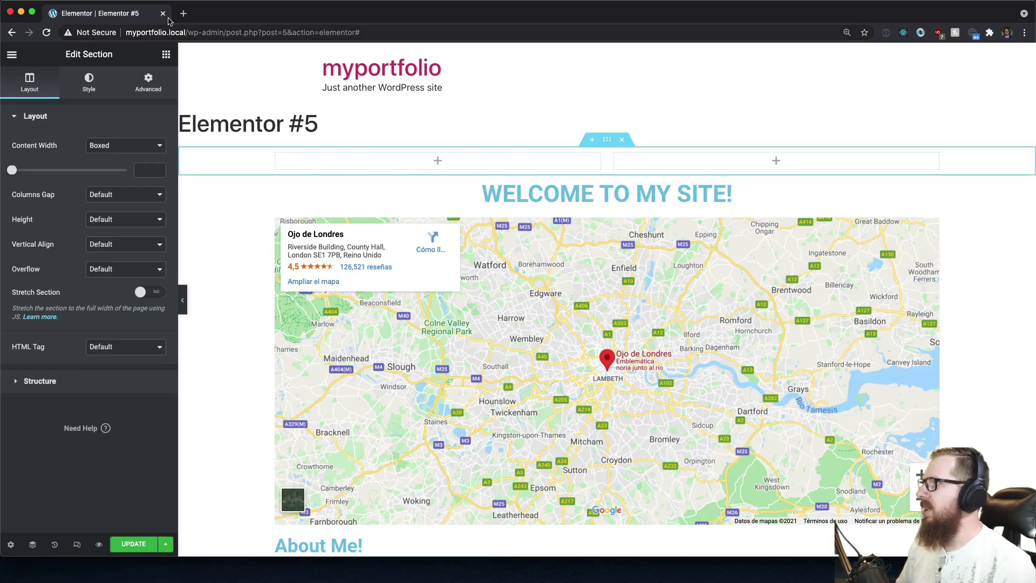
click(187, 16)
Go to pexels.com and search for 'handsome man' photos.
text(pexels.com)
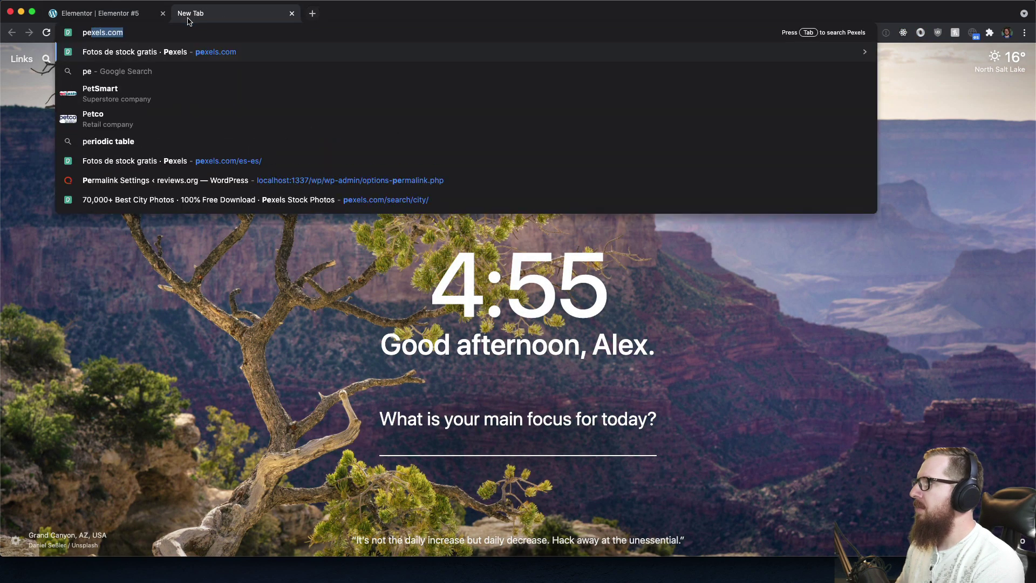
key(Return)
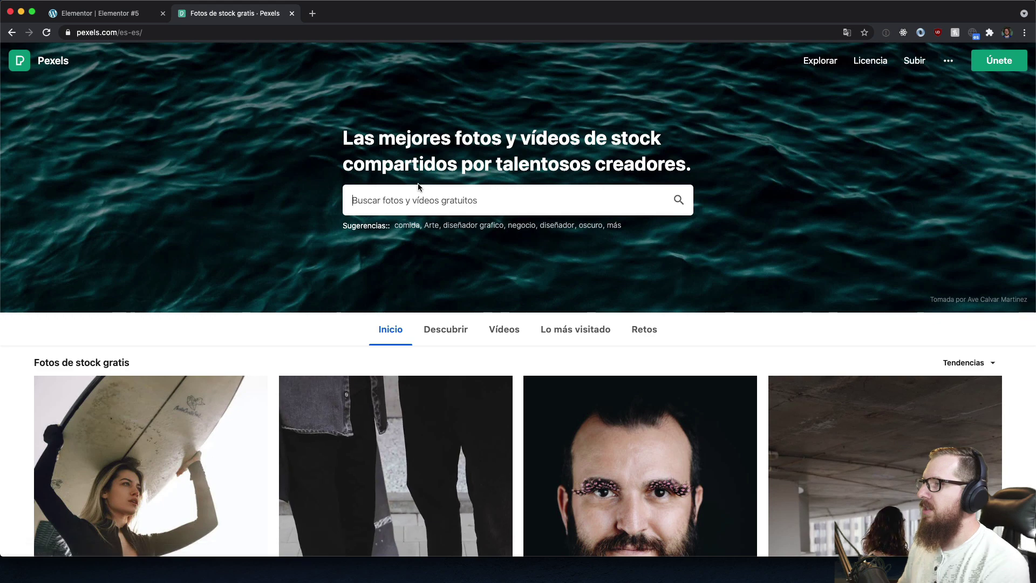
text(handsome)
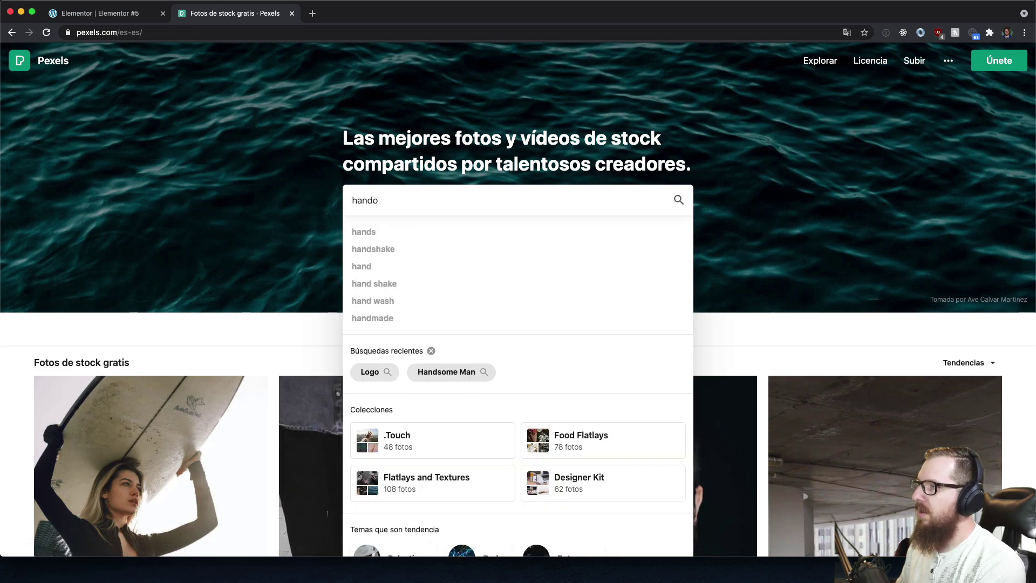
text( man)
key(Return)
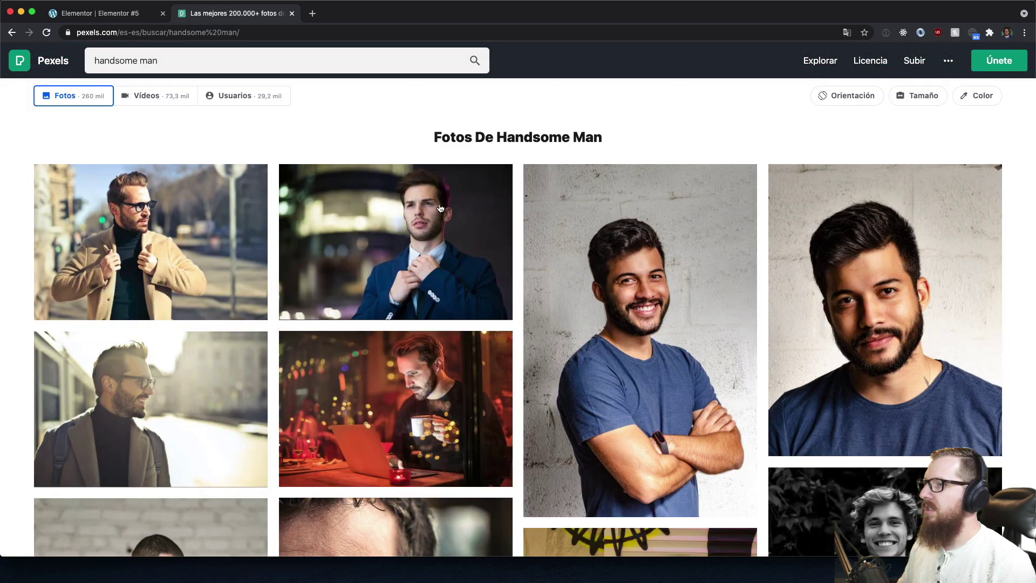
scroll(461, 219, down, 1)
Download the blue-suit man photo at Original size (4000 x 2667) and return to Elementor.
click(460, 221)
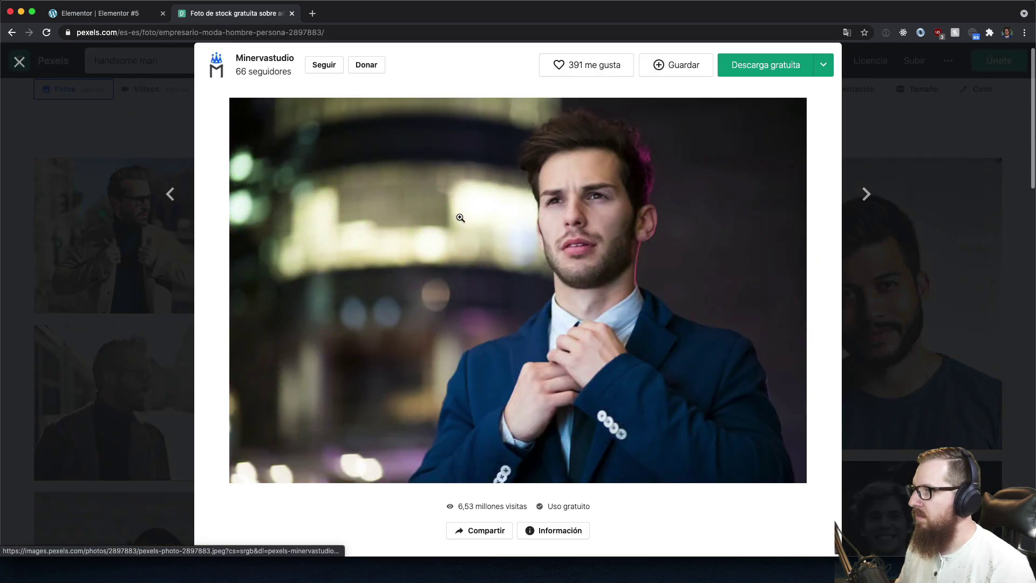
click(822, 64)
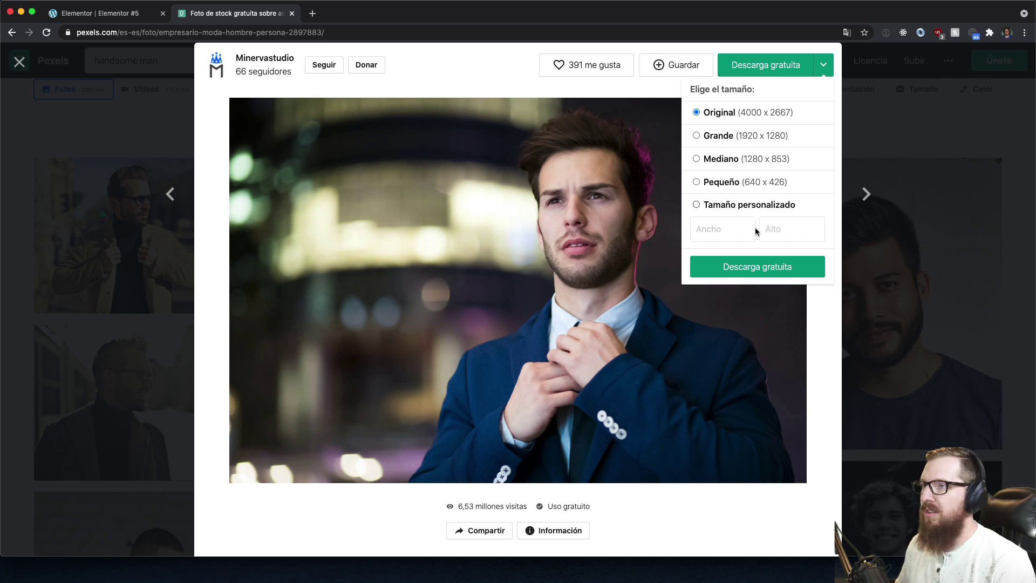
click(736, 269)
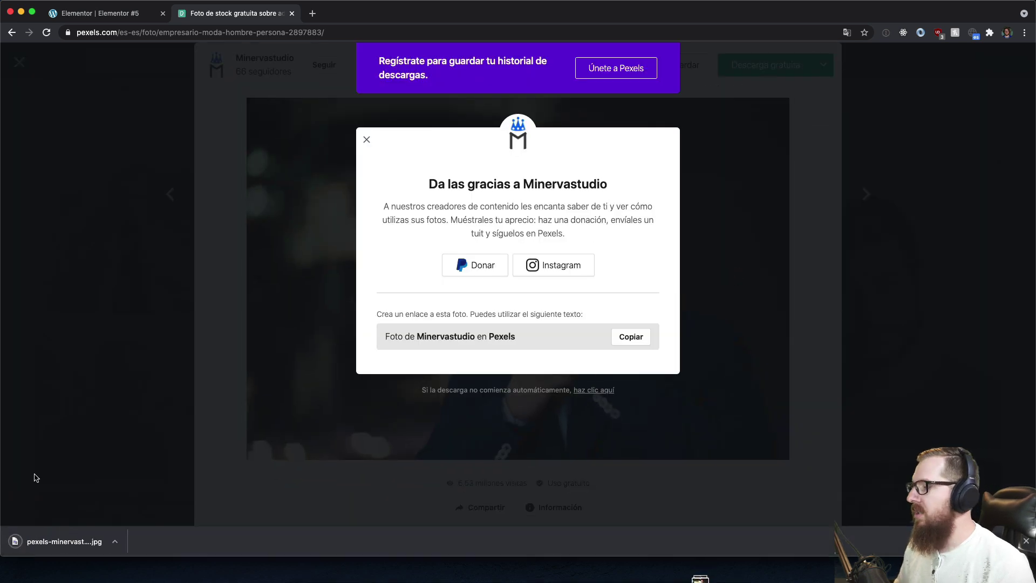
click(129, 13)
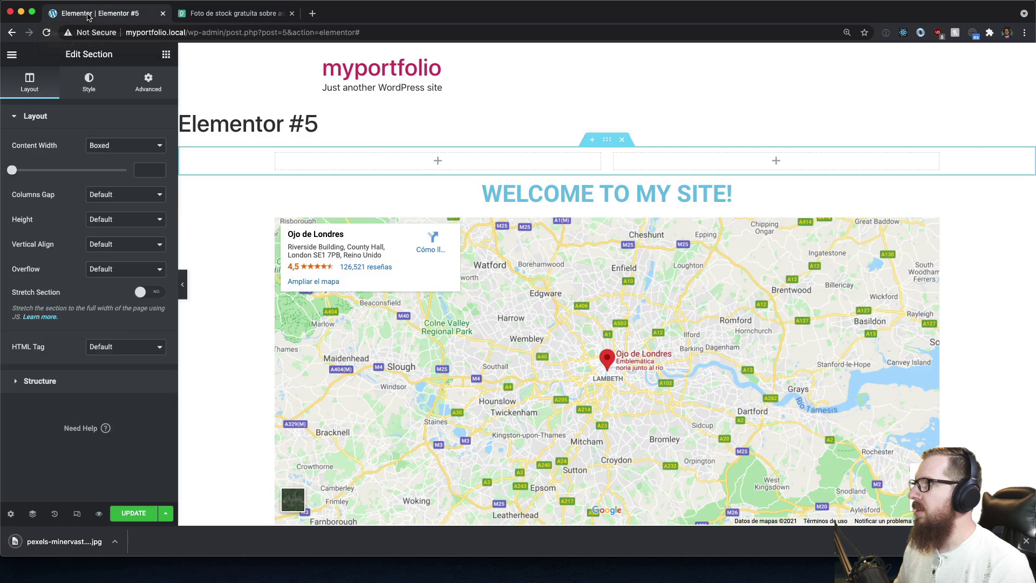
Add an Image widget to the right column showing the uploaded man-in-blue-suit photo at Full size.
click(776, 160)
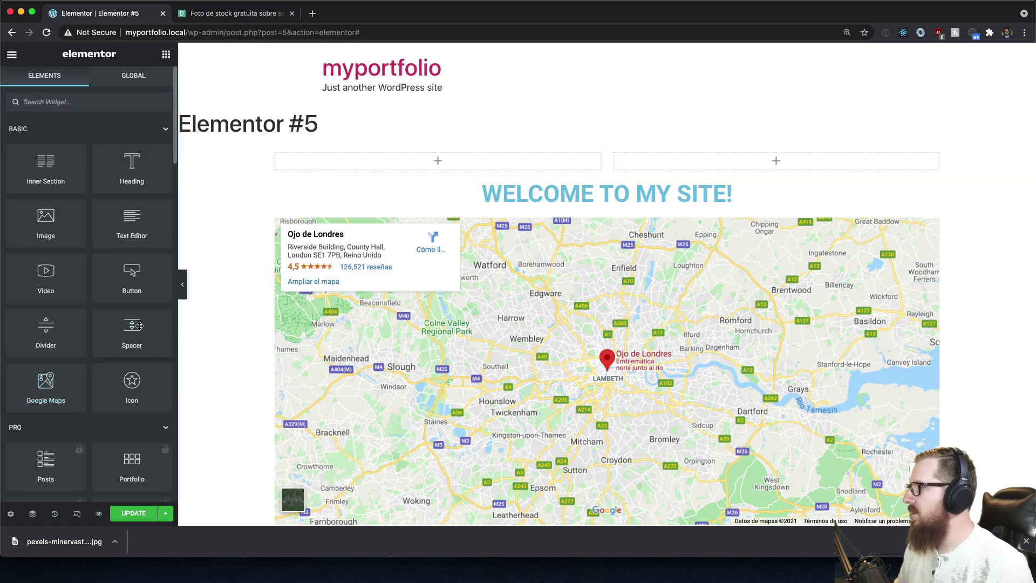
drag(49, 236, 769, 165)
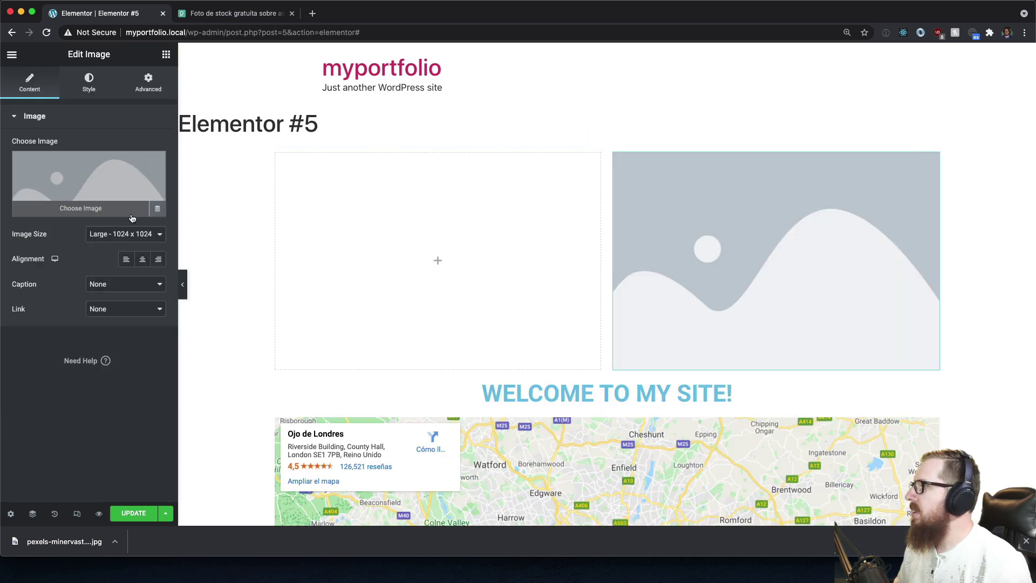
click(97, 186)
drag(64, 541, 493, 357)
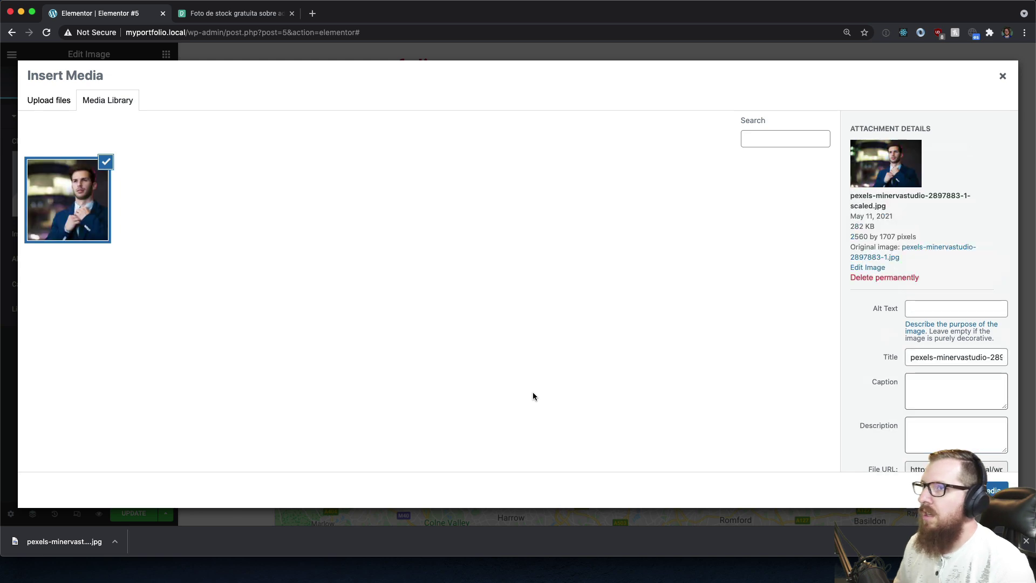
click(990, 490)
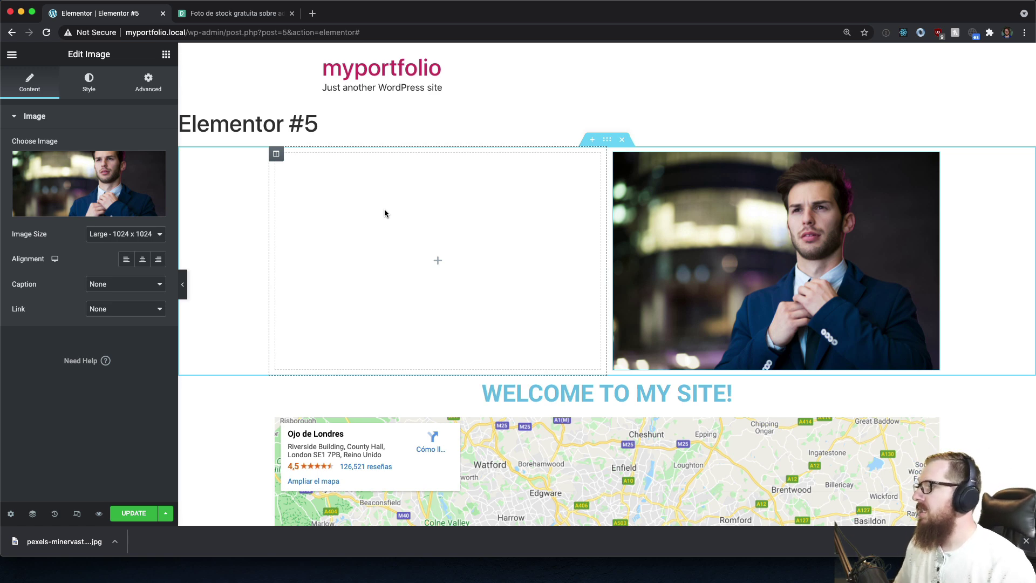
click(113, 241)
click(108, 262)
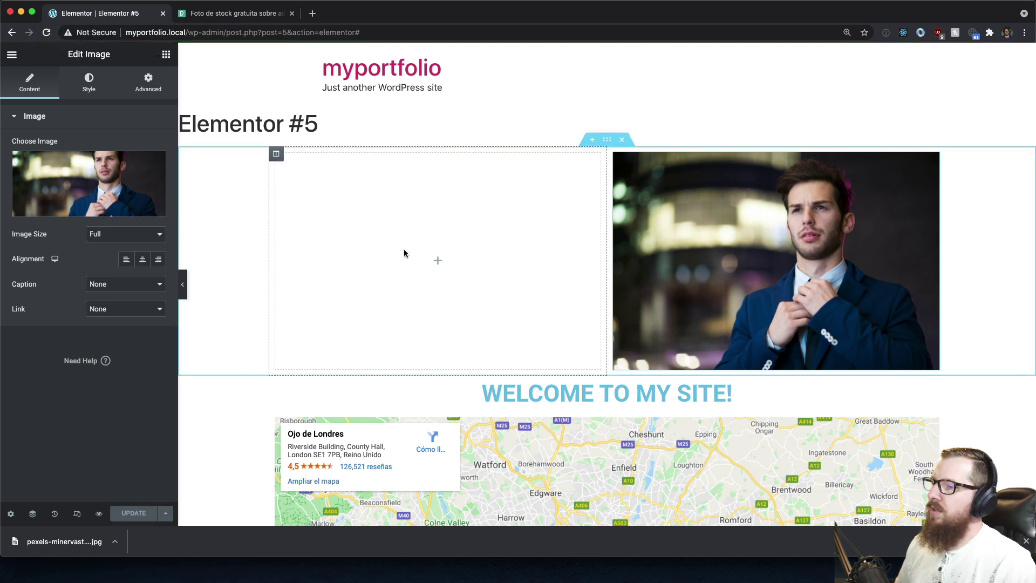
Add the heading 'This is what I look like. Handsome, right?' above the photo and update the page.
click(165, 54)
drag(131, 164, 749, 160)
triple_click(105, 161)
text(This is what I look like. Handsome)
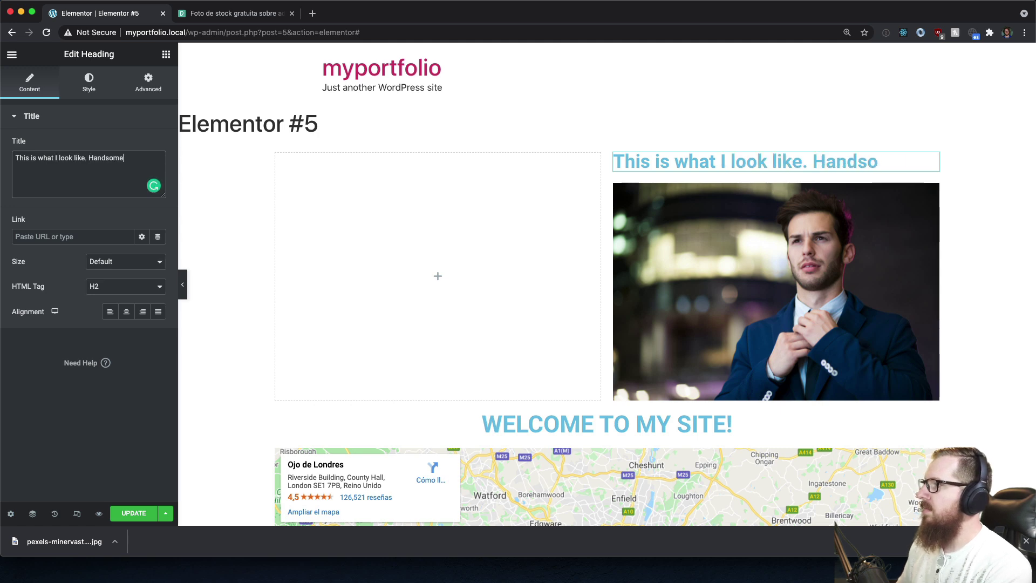
text(, Right?)
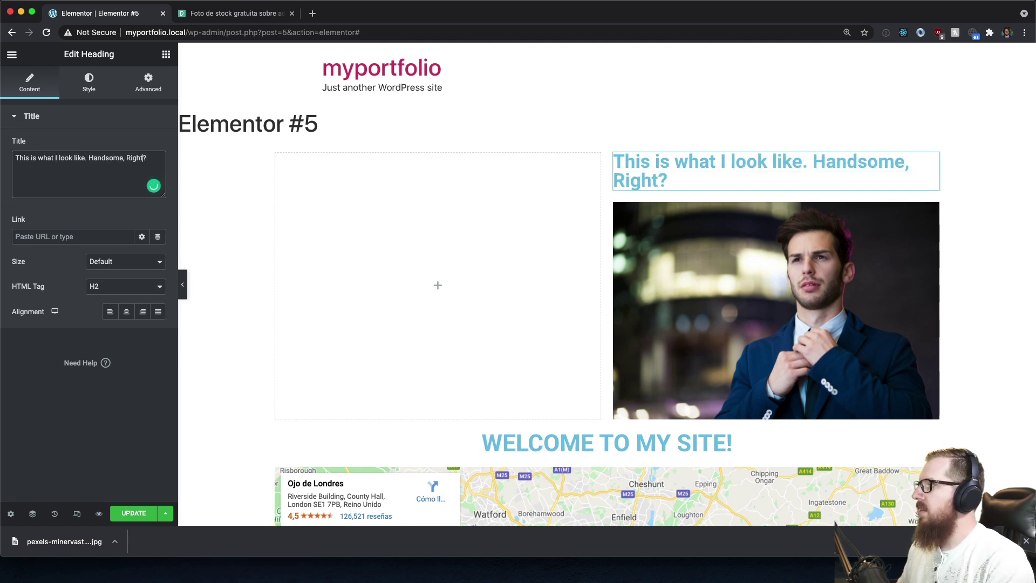
key(BackSpace)
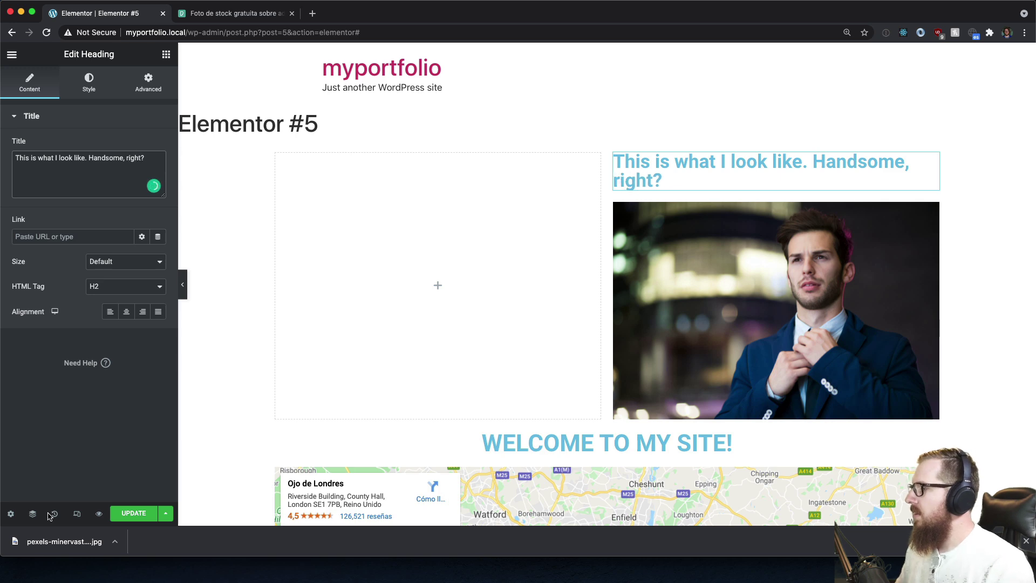
click(133, 513)
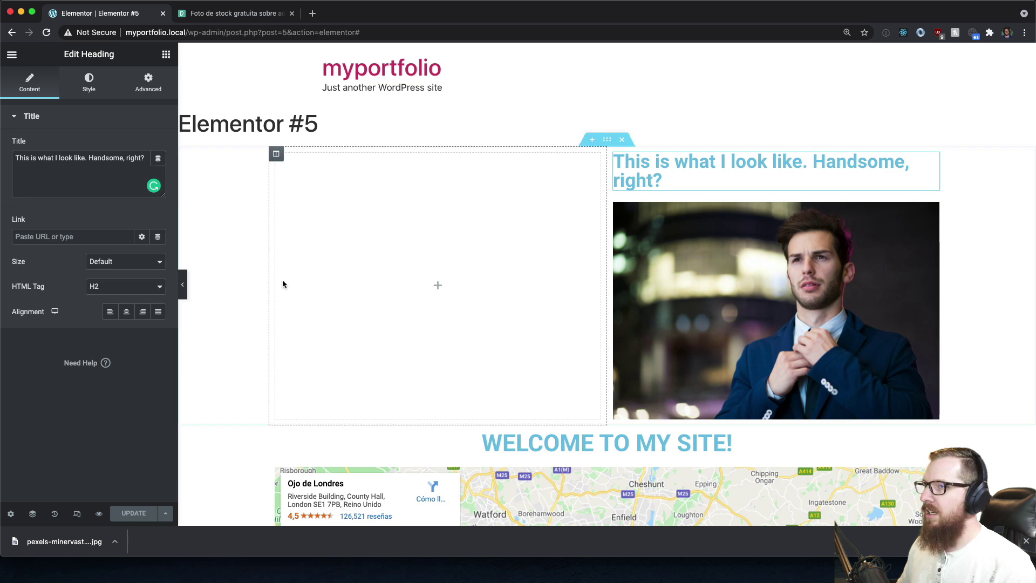
Set the heading's HTML tag to H1.
click(99, 284)
click(100, 278)
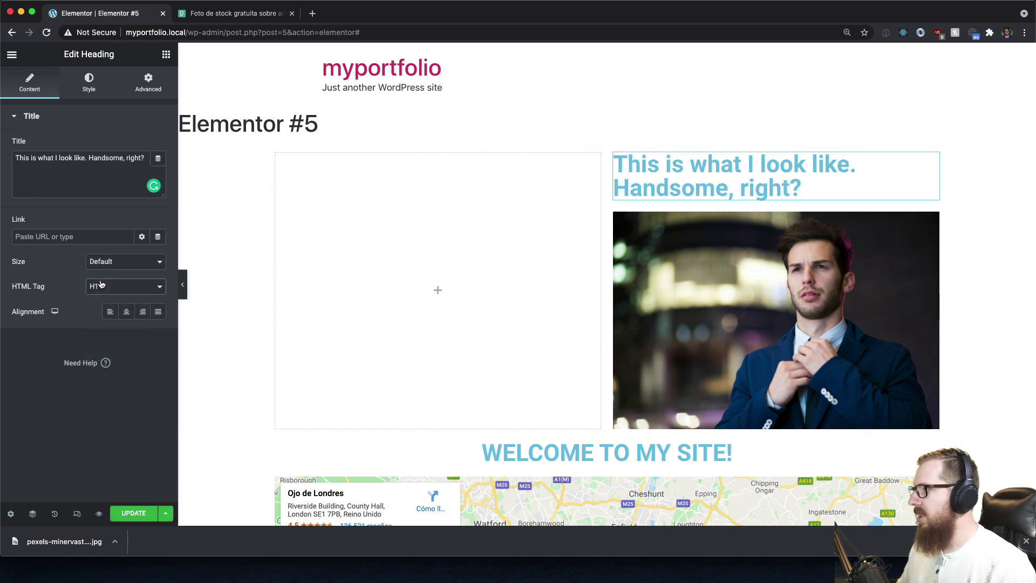
click(166, 54)
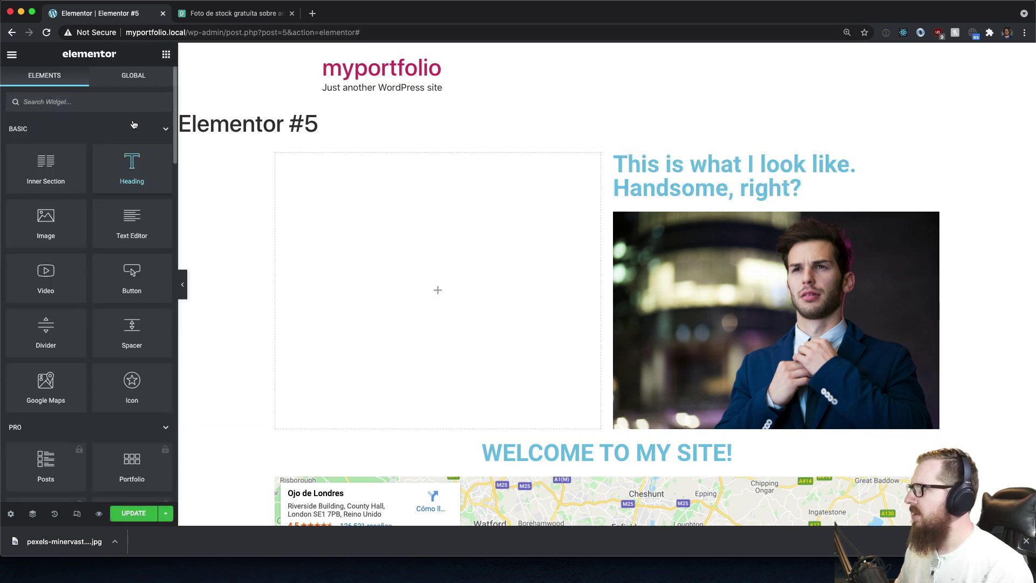
Give the heading a Zoom In entrance animation under Advanced > Motion Effects.
click(852, 162)
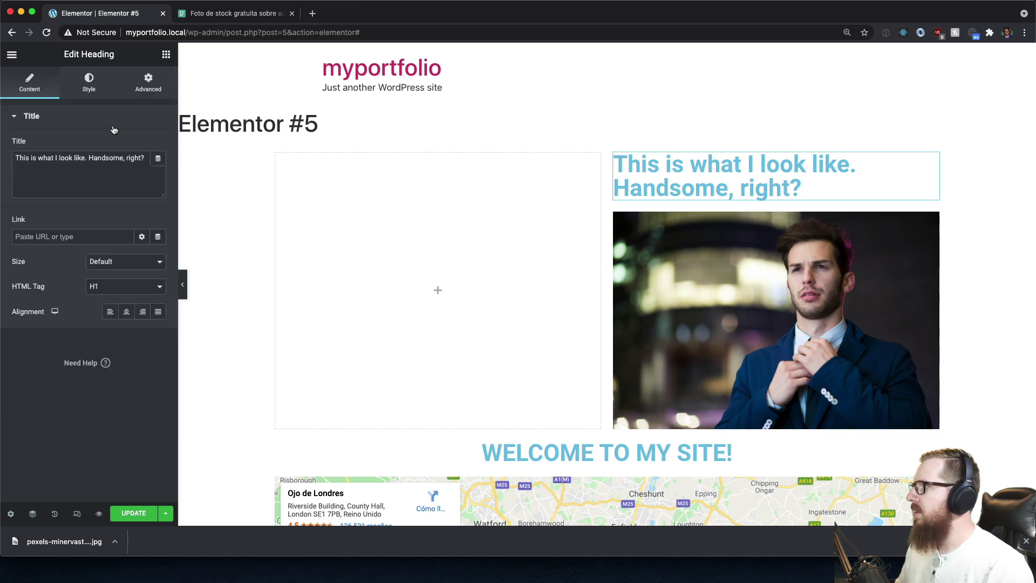
click(152, 87)
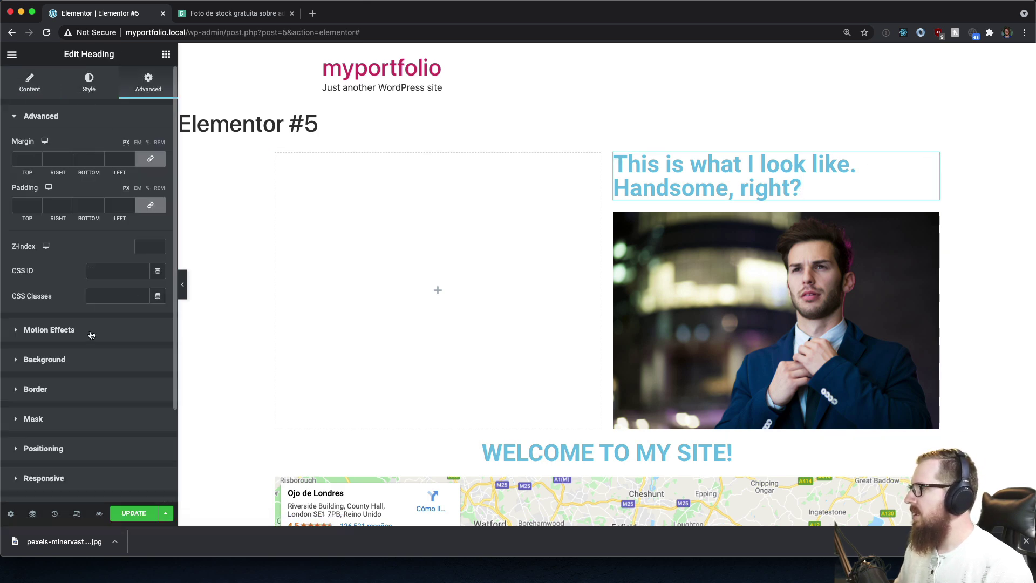
click(92, 330)
click(63, 193)
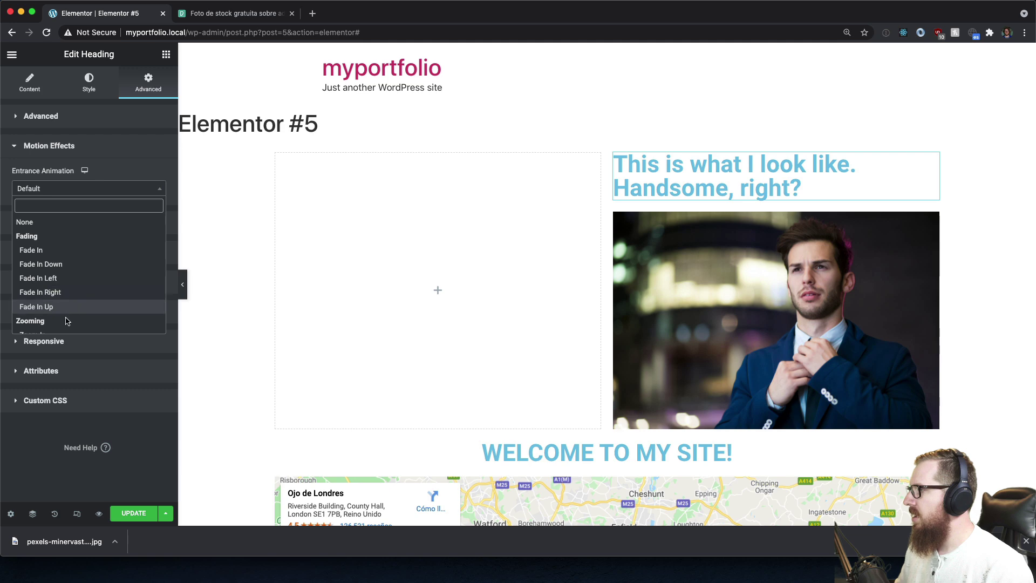
scroll(68, 321, down, 4)
click(41, 223)
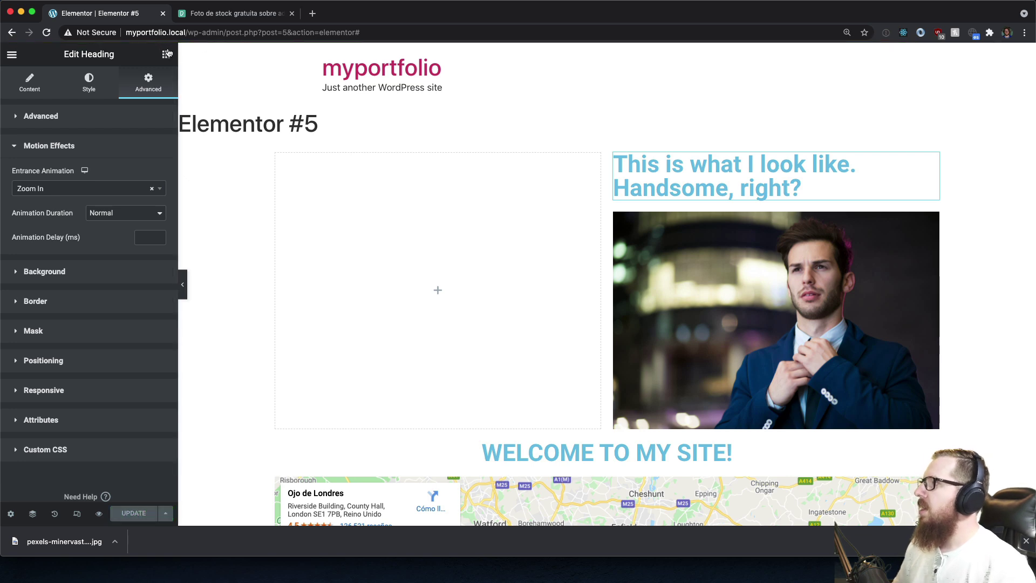
click(18, 54)
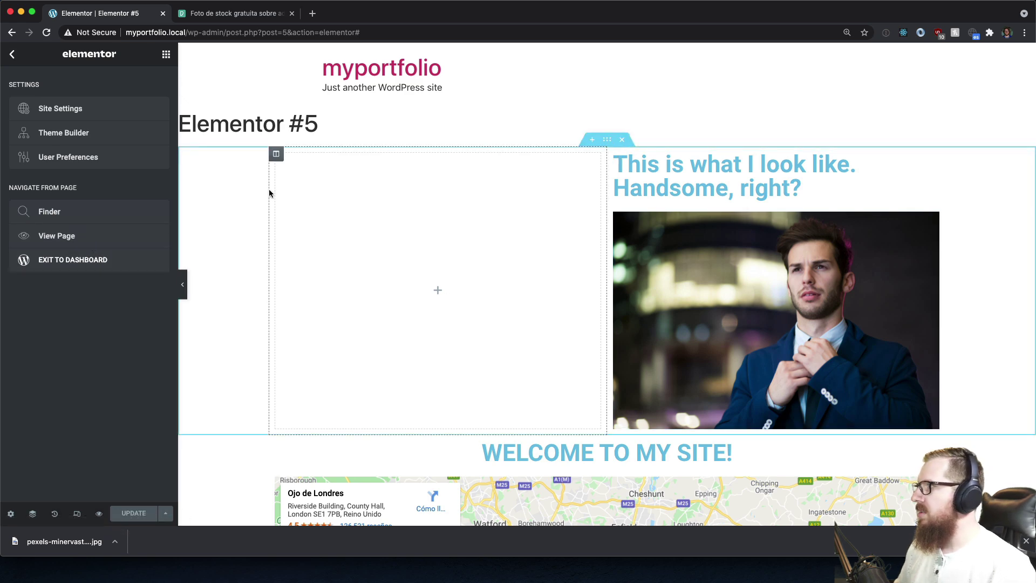
Exit Elementor to the WordPress dashboard and go to Plugins > Add New.
click(11, 55)
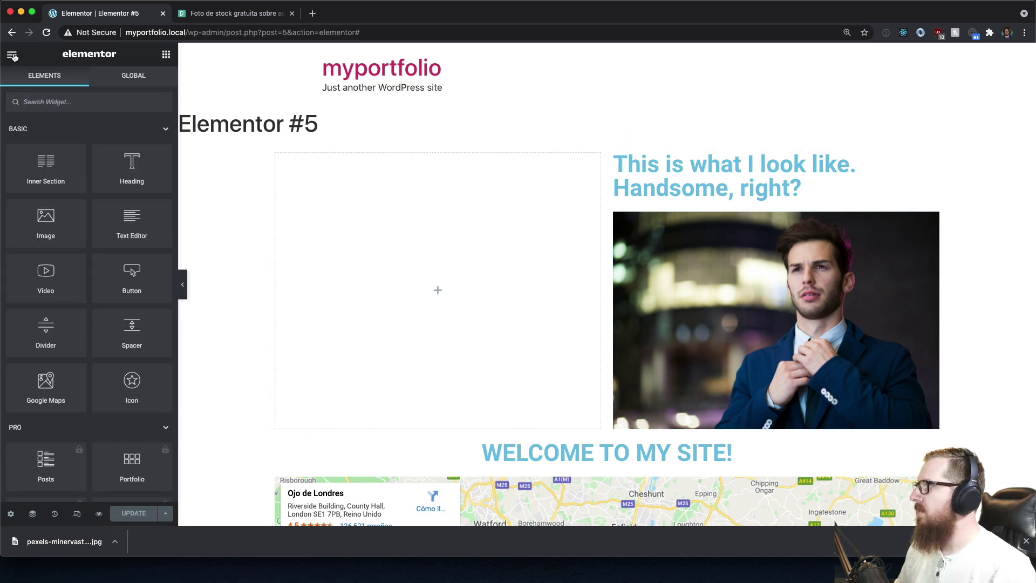
click(12, 55)
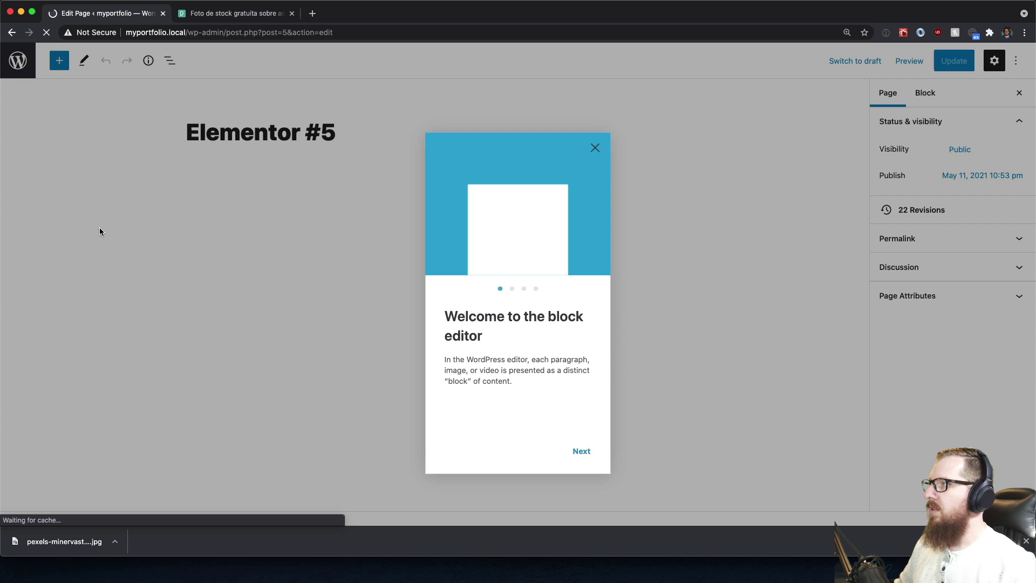
click(31, 74)
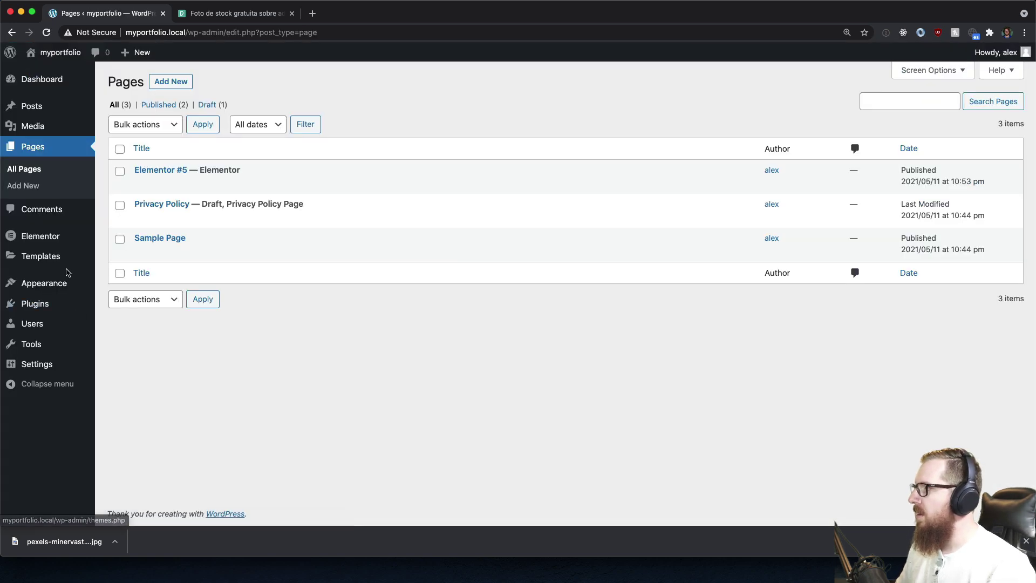
mouse_move(68, 277)
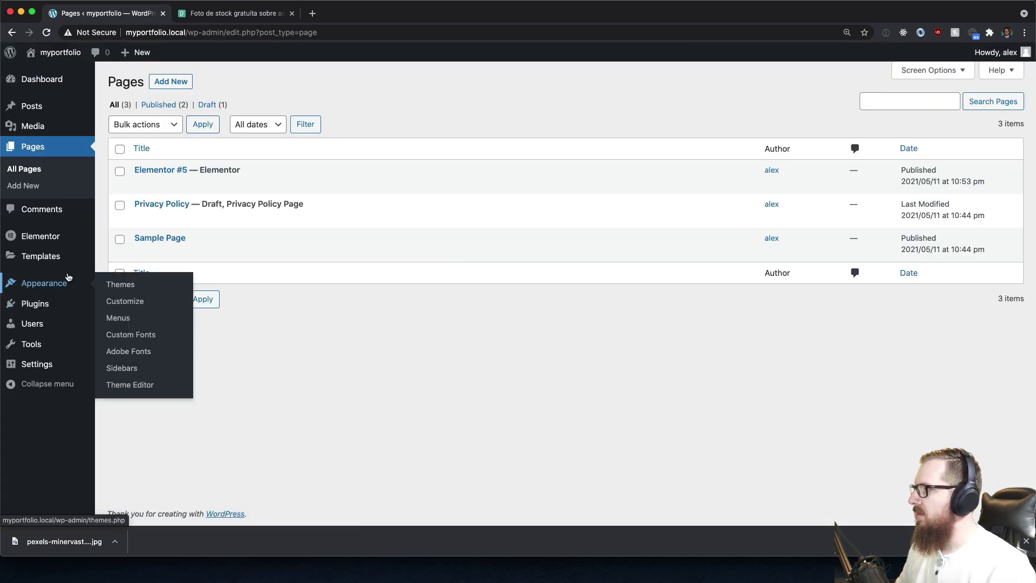
mouse_move(59, 303)
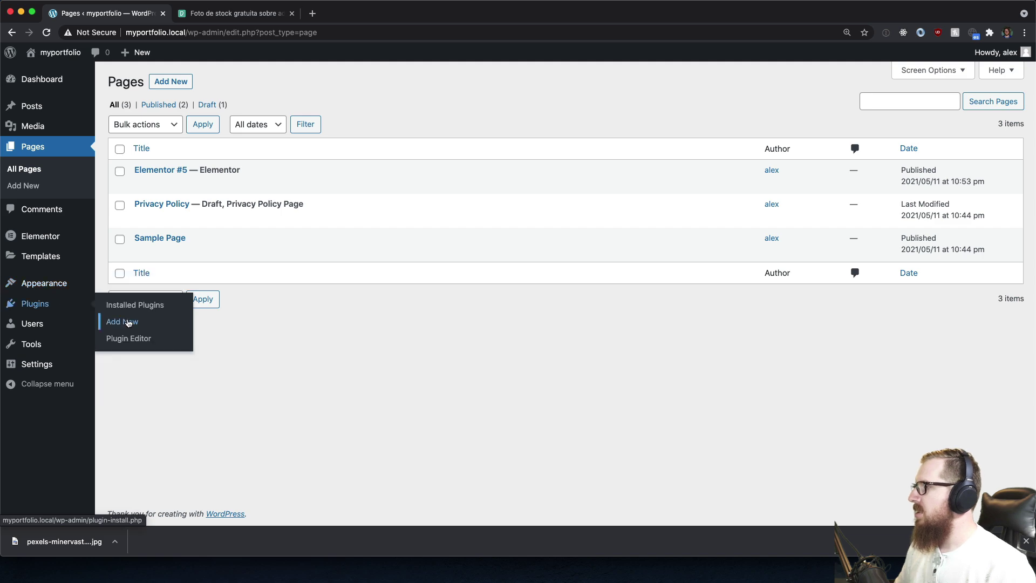
click(129, 323)
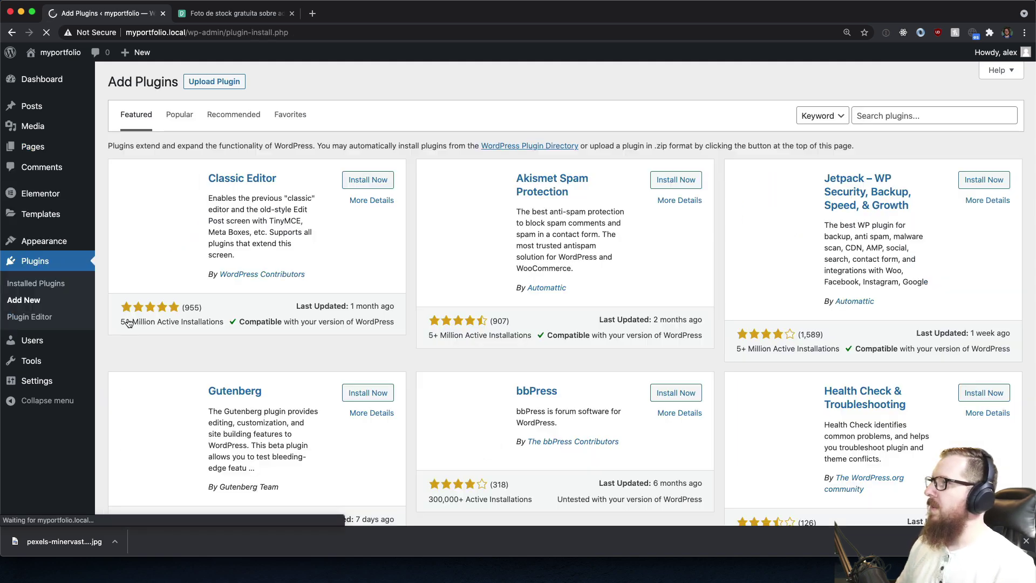
Search for 'slider', then install and activate Smart Slider 3.
click(893, 116)
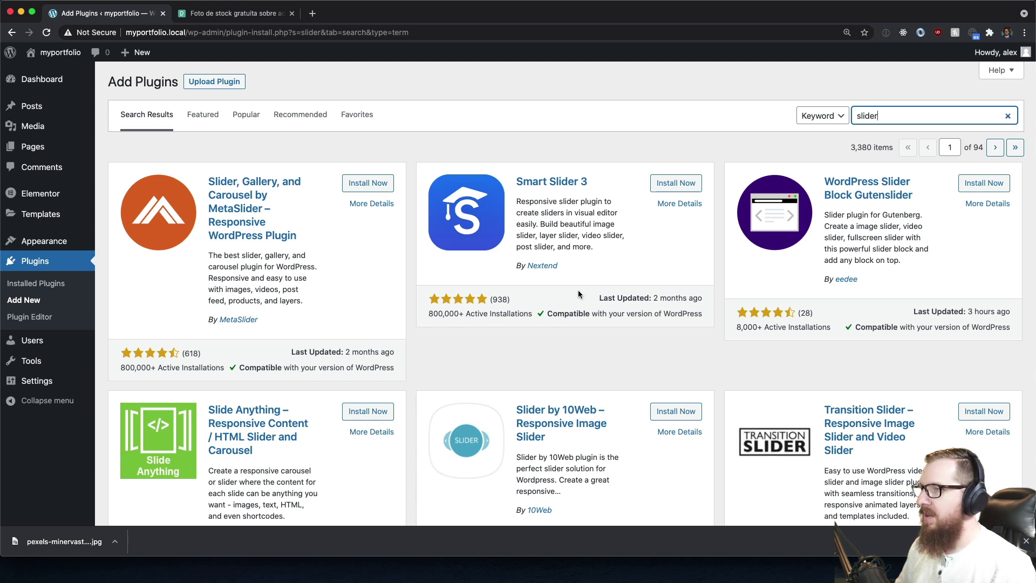
click(674, 183)
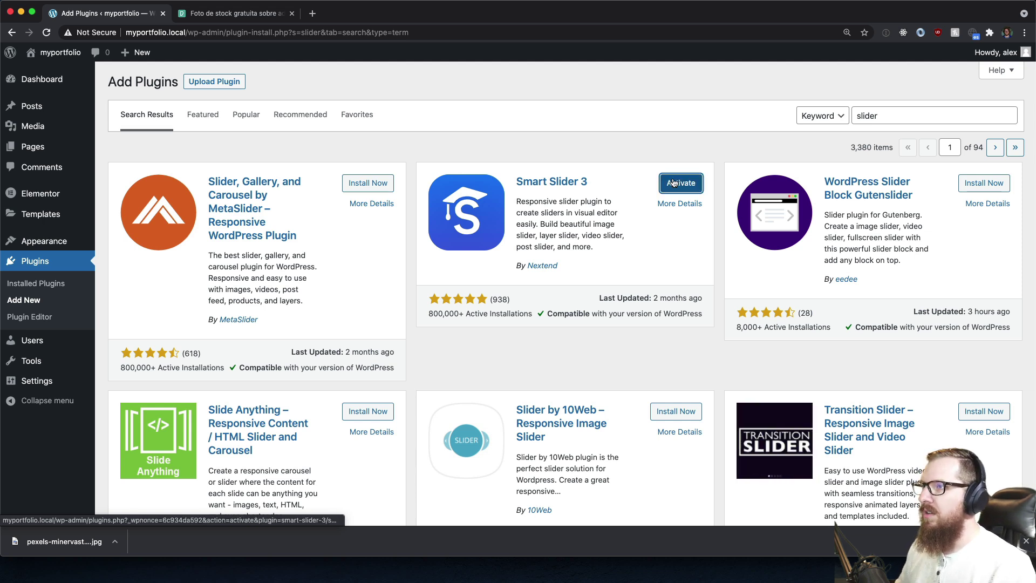
click(674, 182)
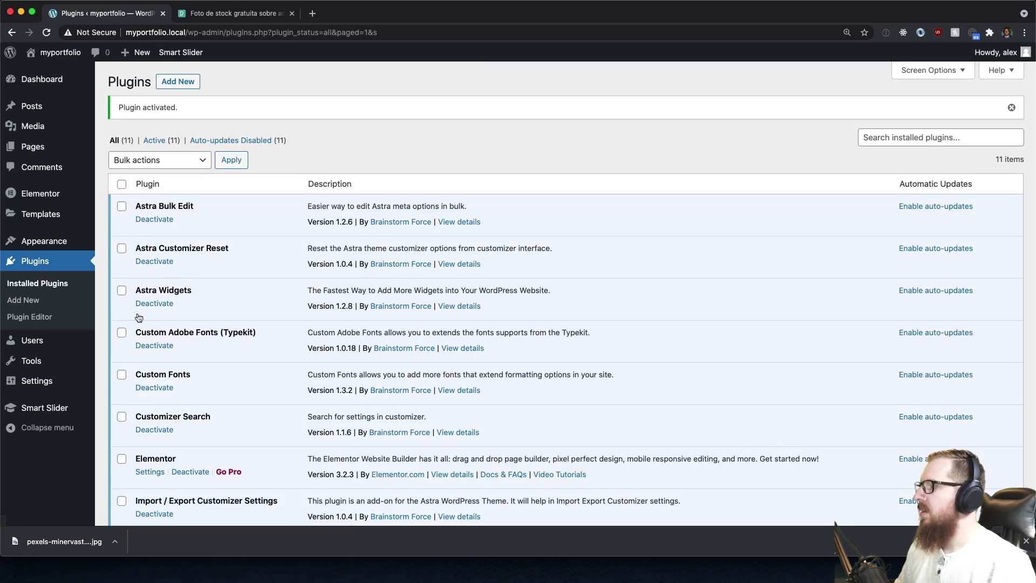
mouse_move(50, 404)
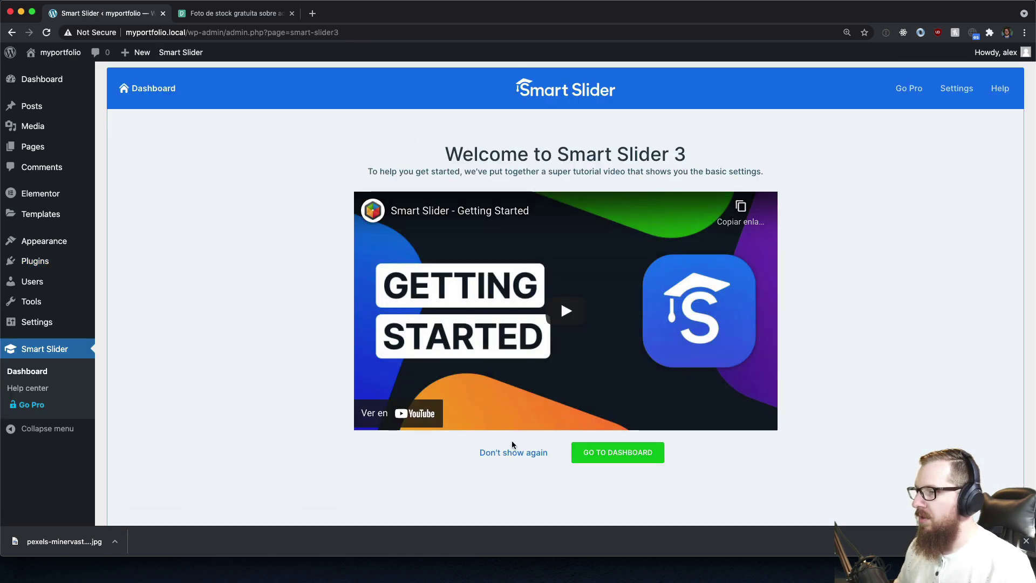
Create a new Smart Slider project by importing the Highland Cattle image slider template.
click(515, 454)
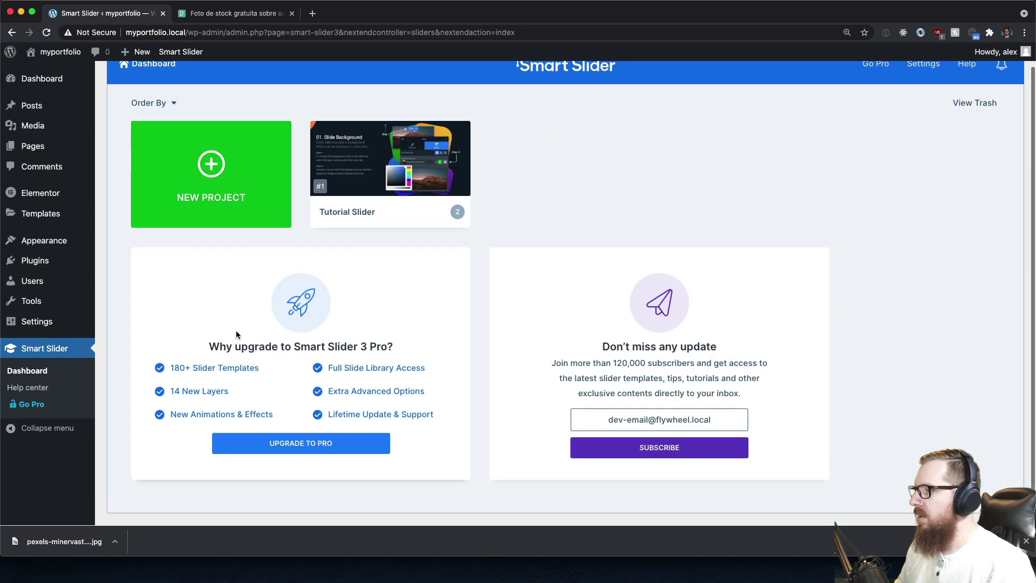
click(247, 165)
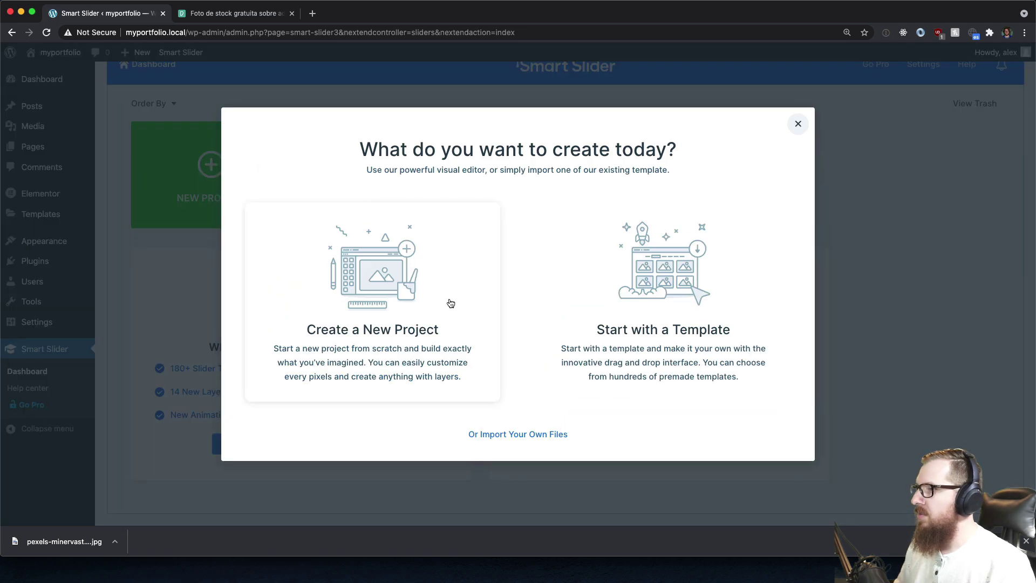
click(672, 329)
scroll(346, 270, down, 5)
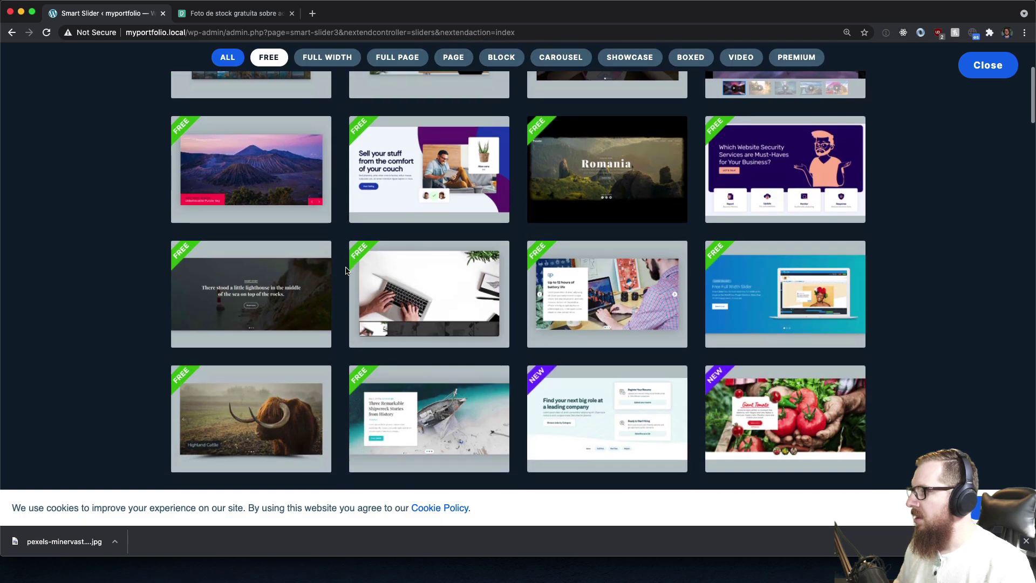
scroll(346, 269, down, 3)
click(258, 345)
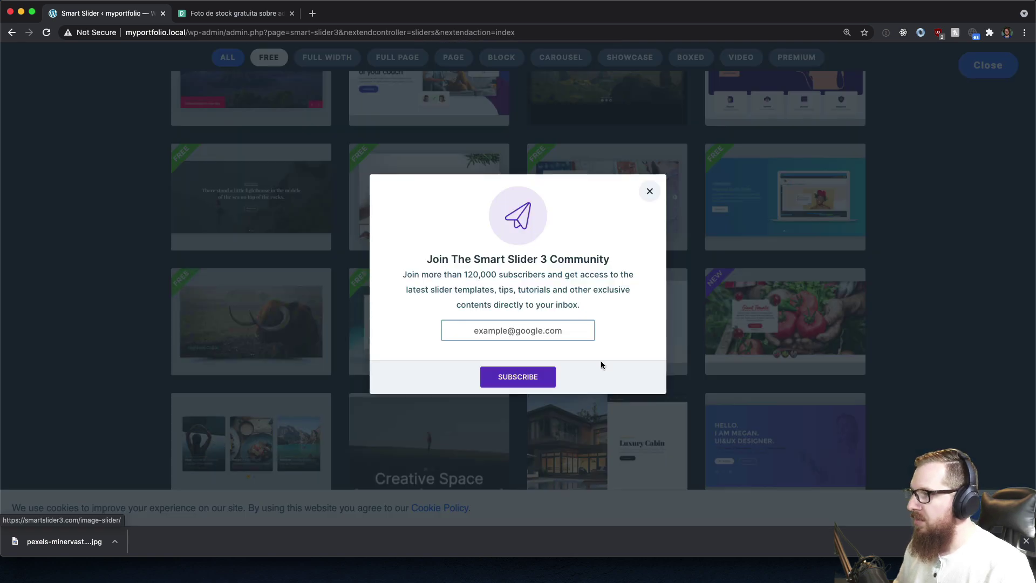
click(649, 191)
click(598, 329)
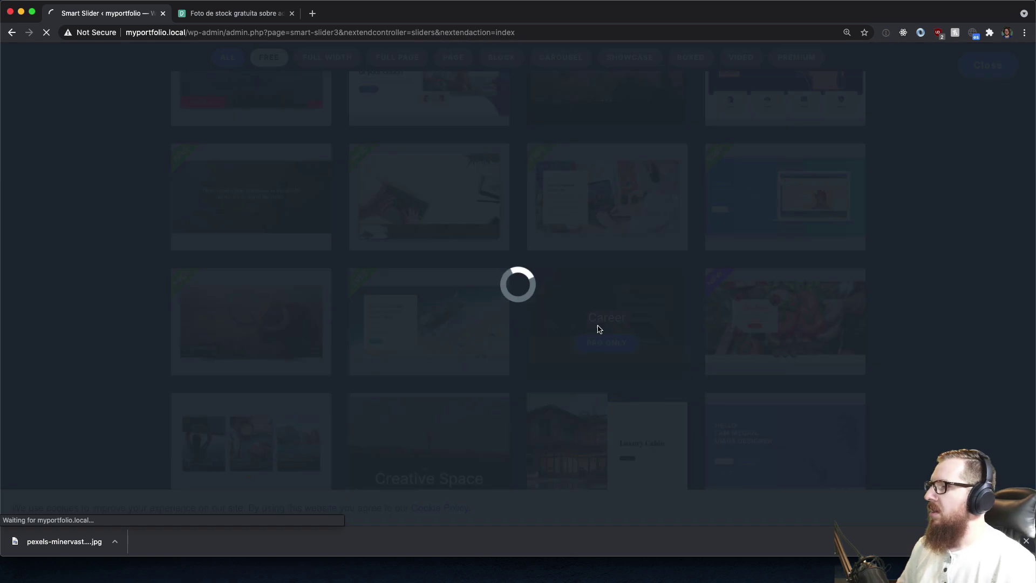
Copy the slider's shortcode and review its Developer, Optimize and Loading settings.
scroll(303, 292, down, 3)
click(294, 322)
key(ctrl+c)
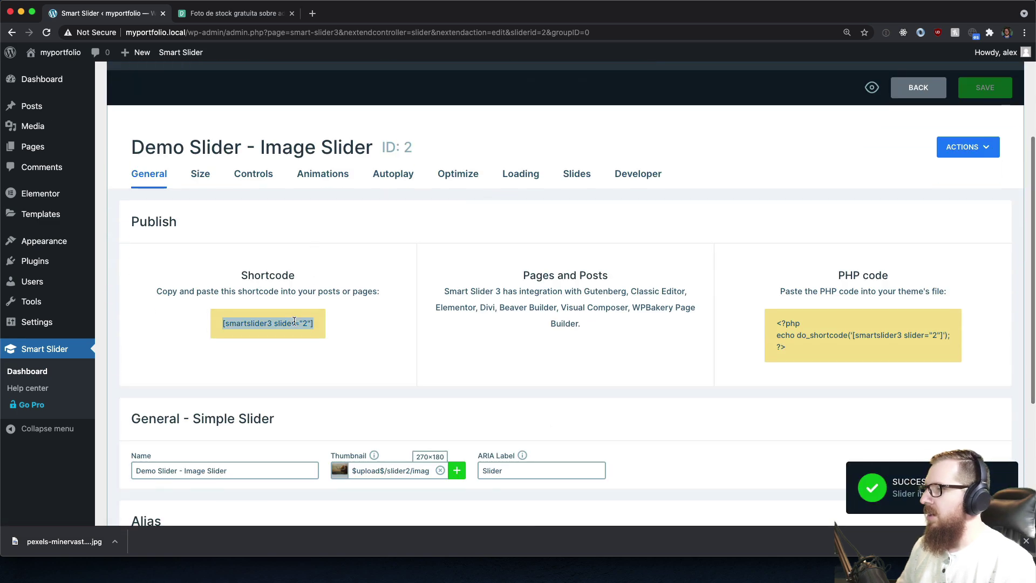
click(618, 178)
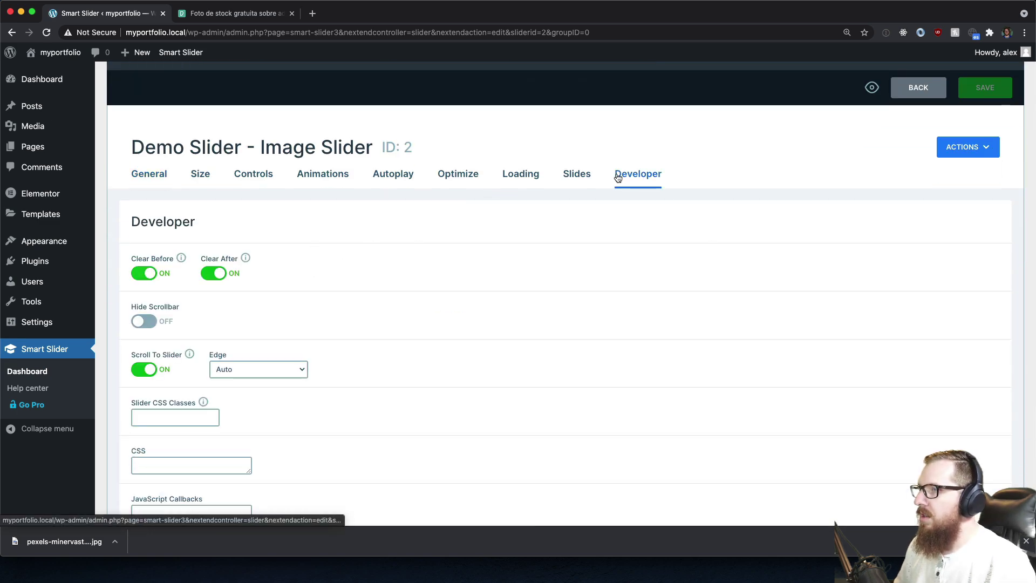
scroll(170, 382, up, 5)
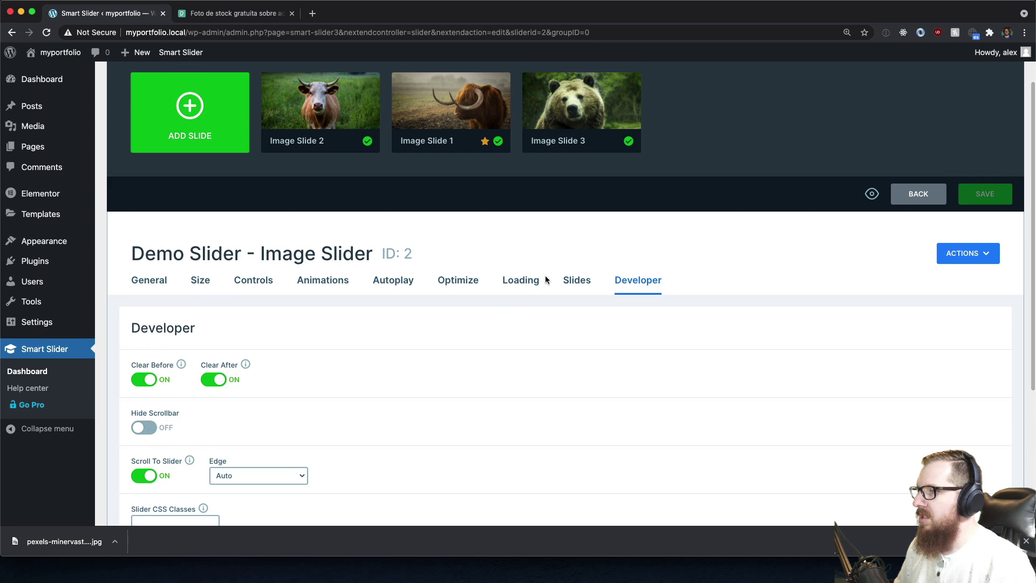
click(459, 280)
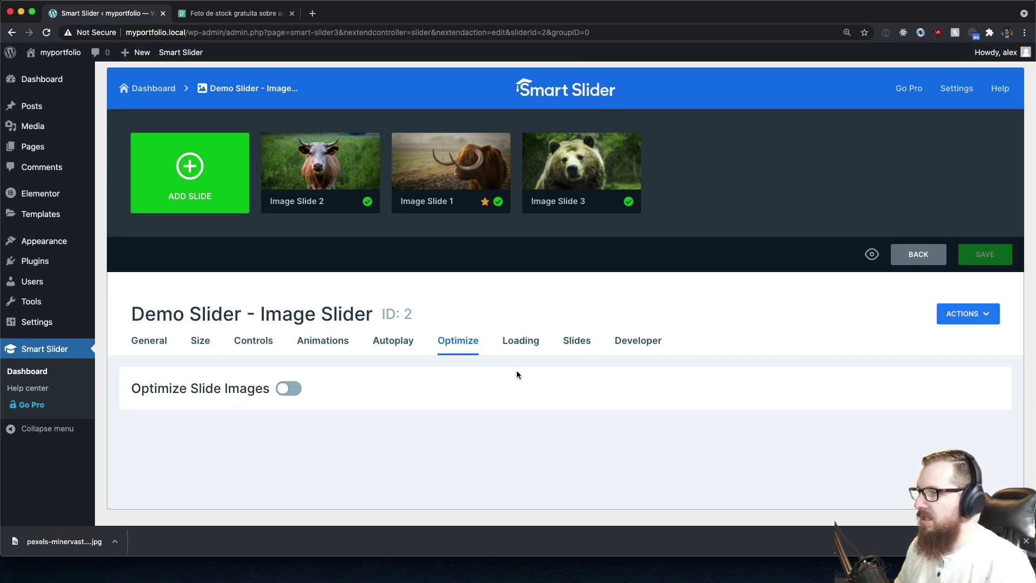
click(507, 344)
scroll(258, 412, down, 3)
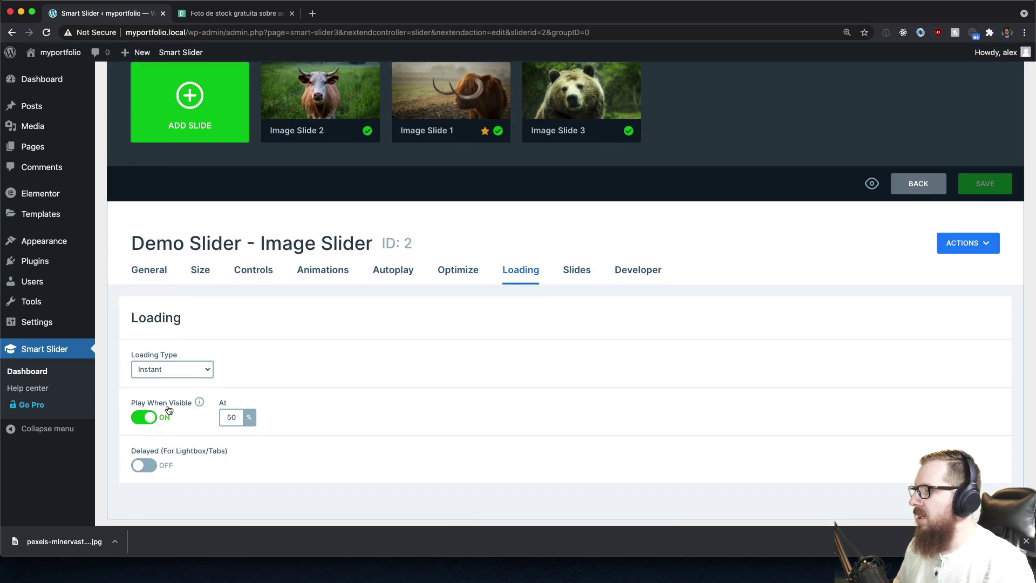
scroll(168, 410, up, 3)
mouse_move(51, 116)
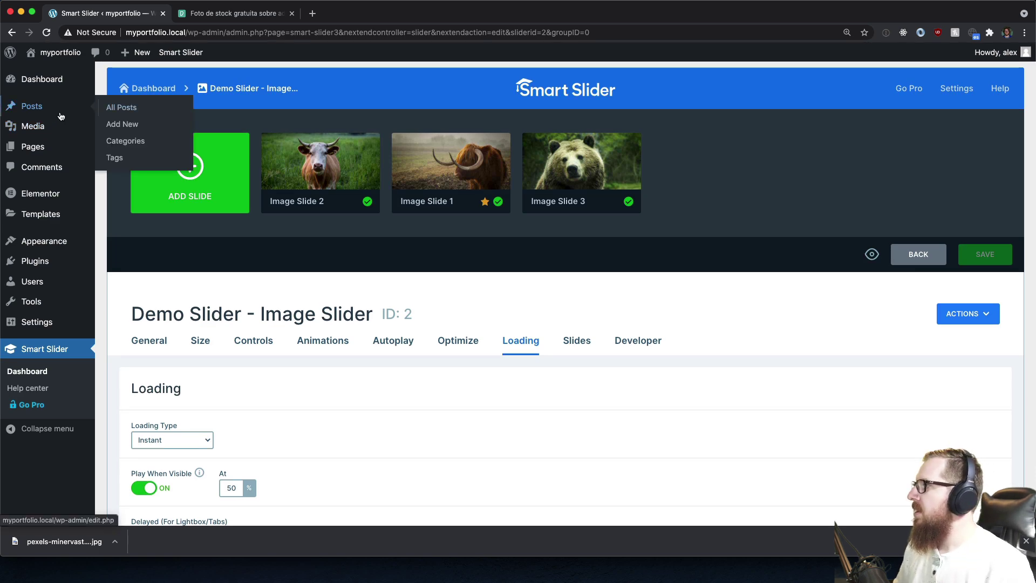
Paste [smartslider3 slider="2"] into a new Text Editor block on Elementor #5, update, and exit.
click(115, 144)
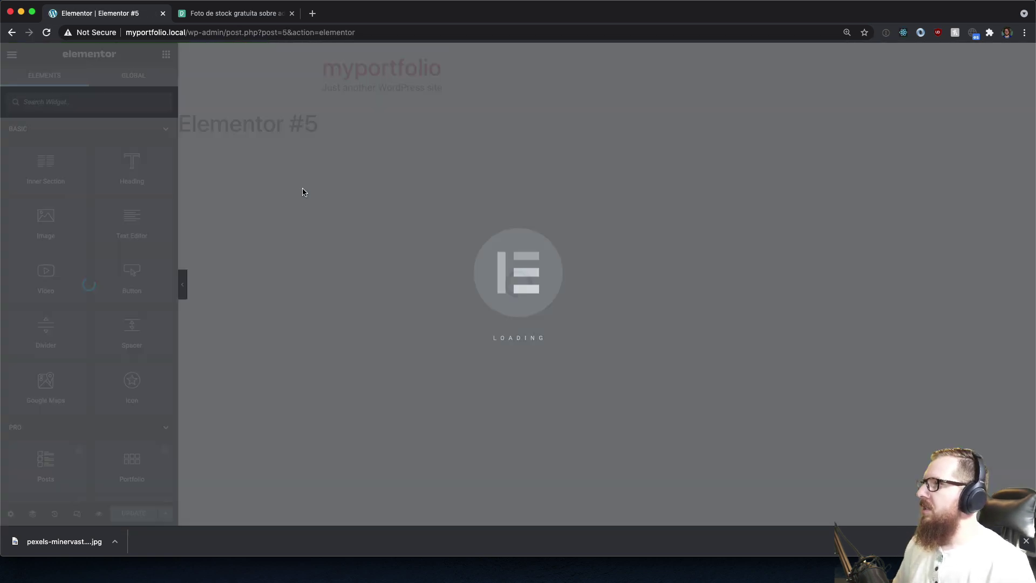
drag(131, 221, 300, 276)
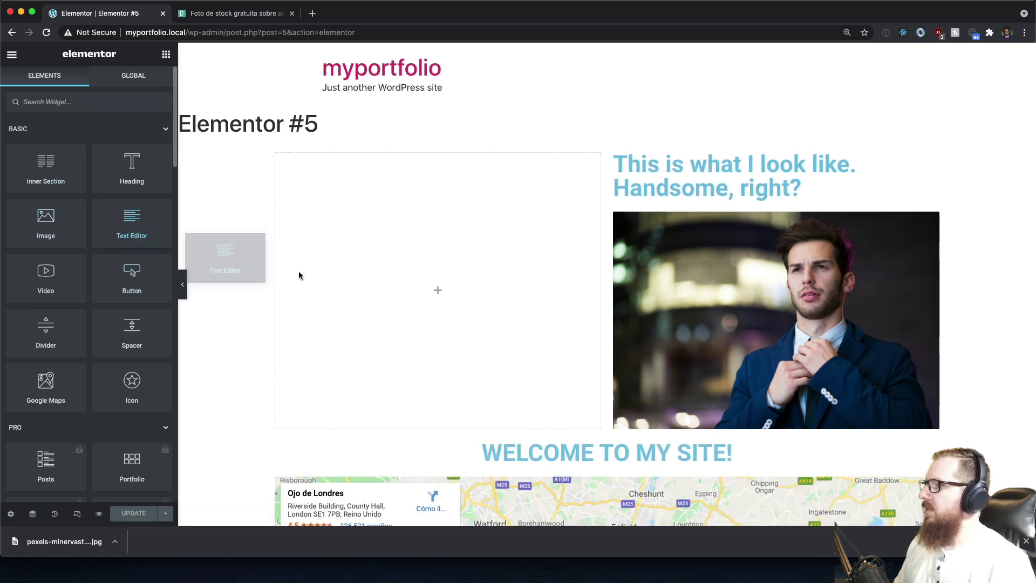
click(106, 307)
key(ctrl+a)
key(ctrl+v)
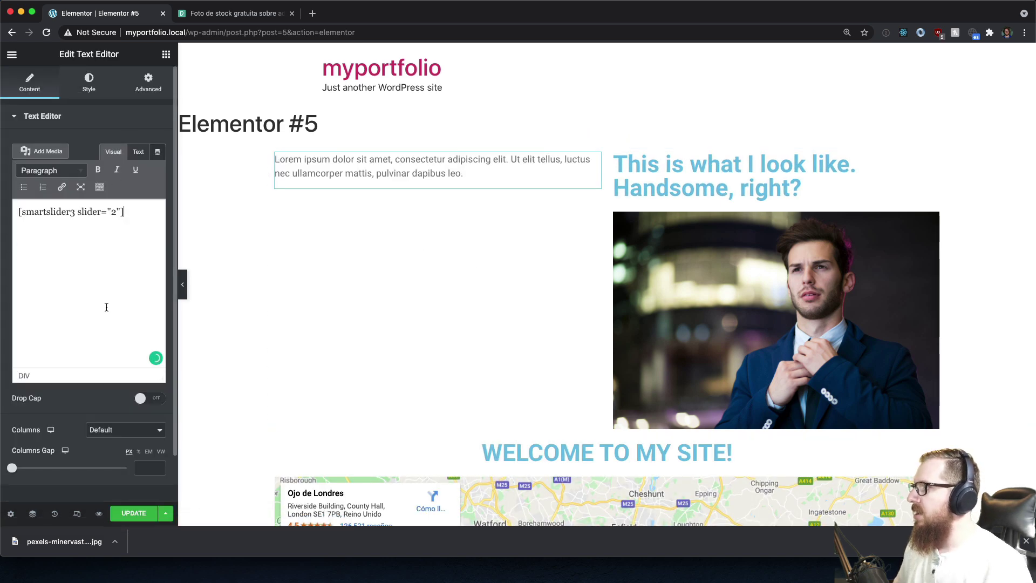
click(128, 513)
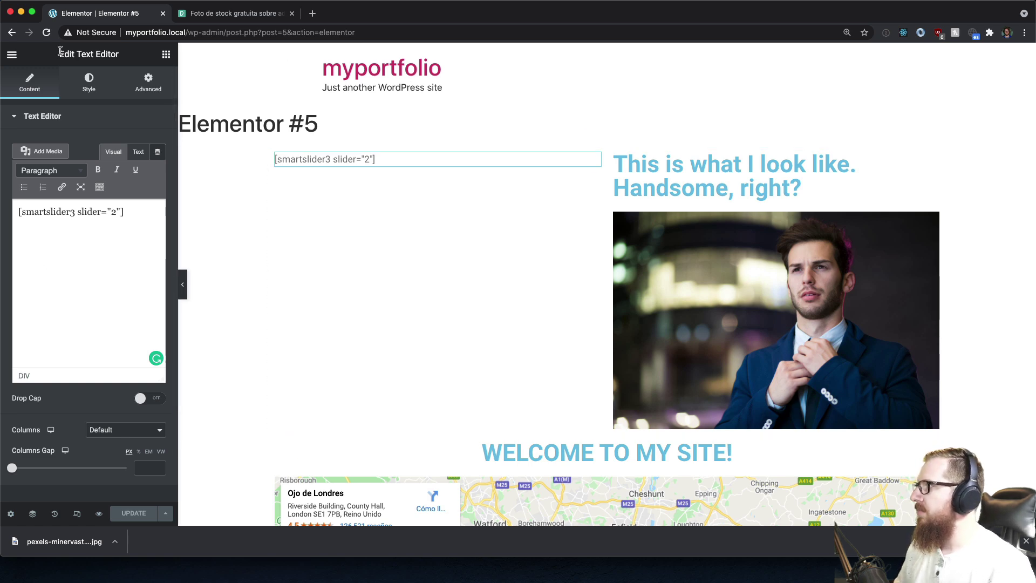
click(11, 54)
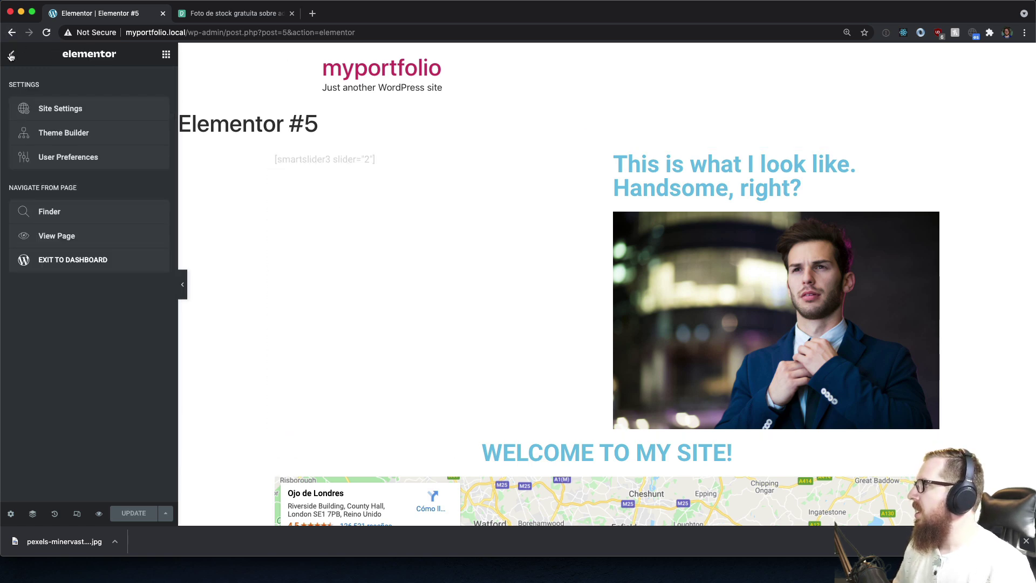
click(55, 261)
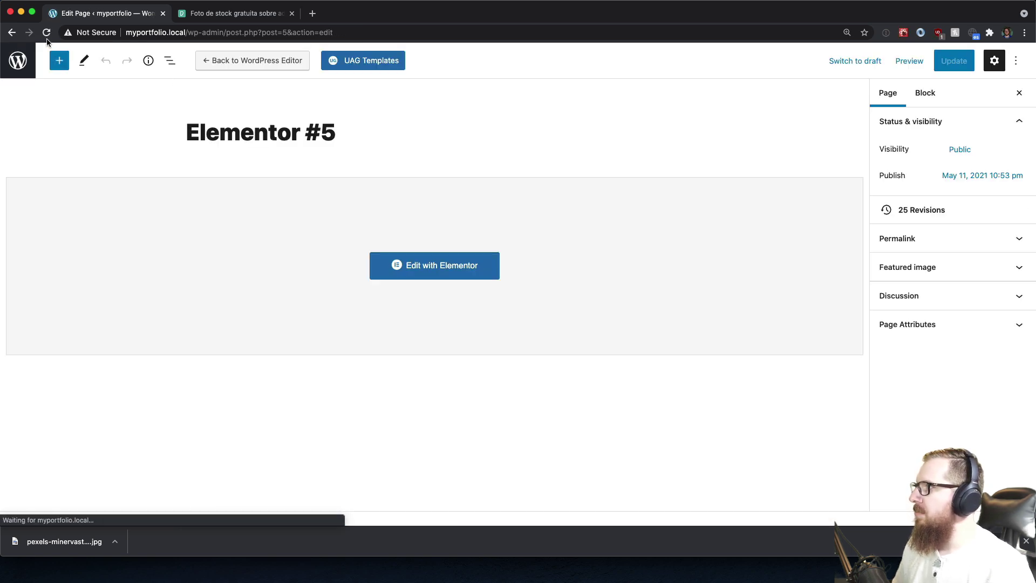
Search for, install and activate the Social Media Share Buttons plugin.
click(18, 60)
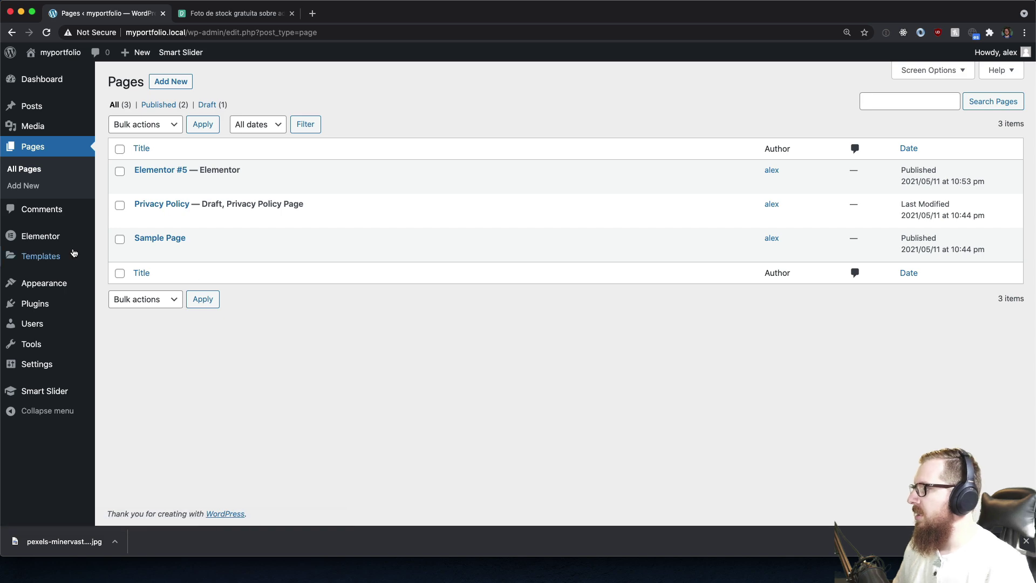
mouse_move(60, 304)
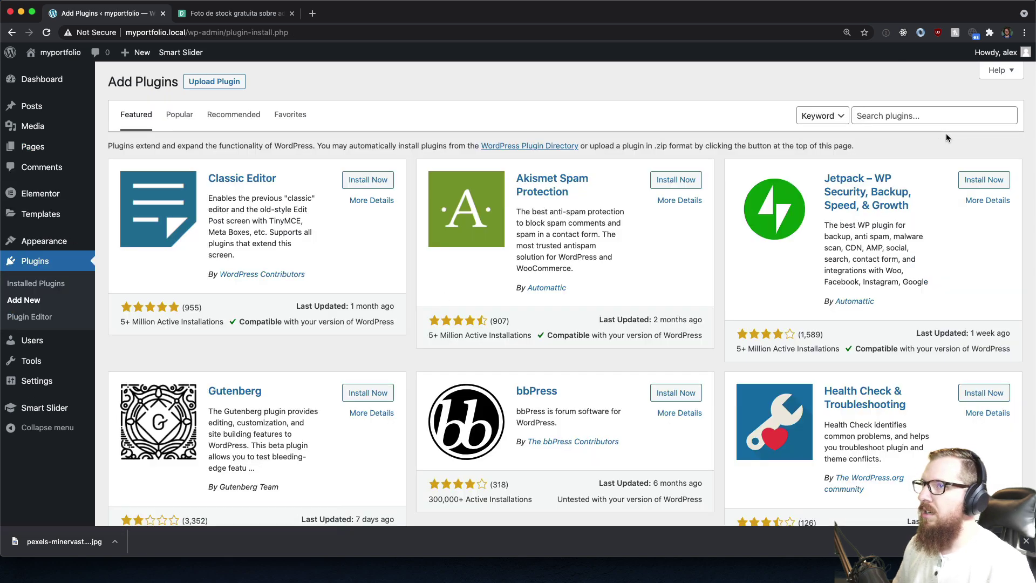
click(929, 116)
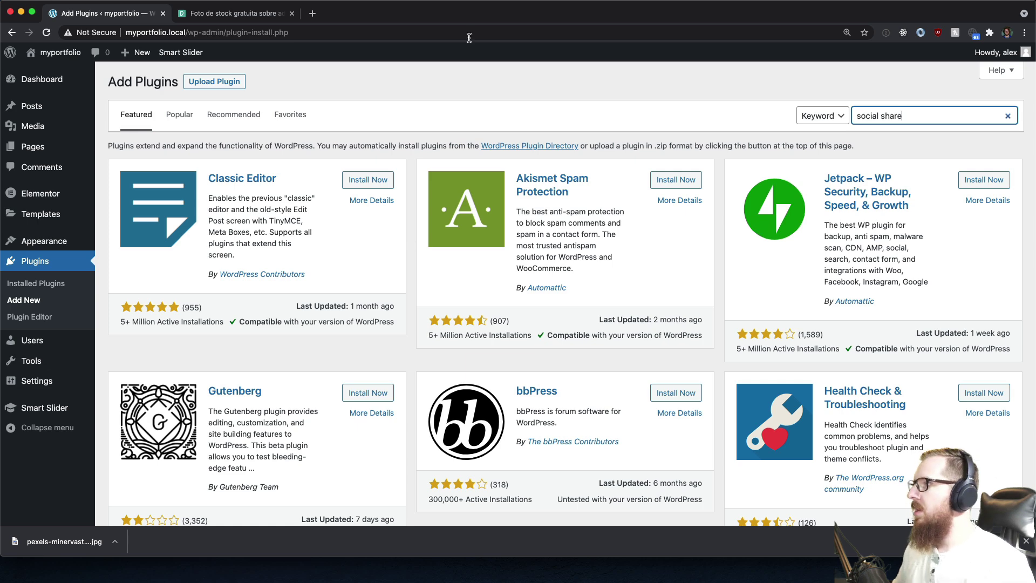
scroll(383, 244, down, 1)
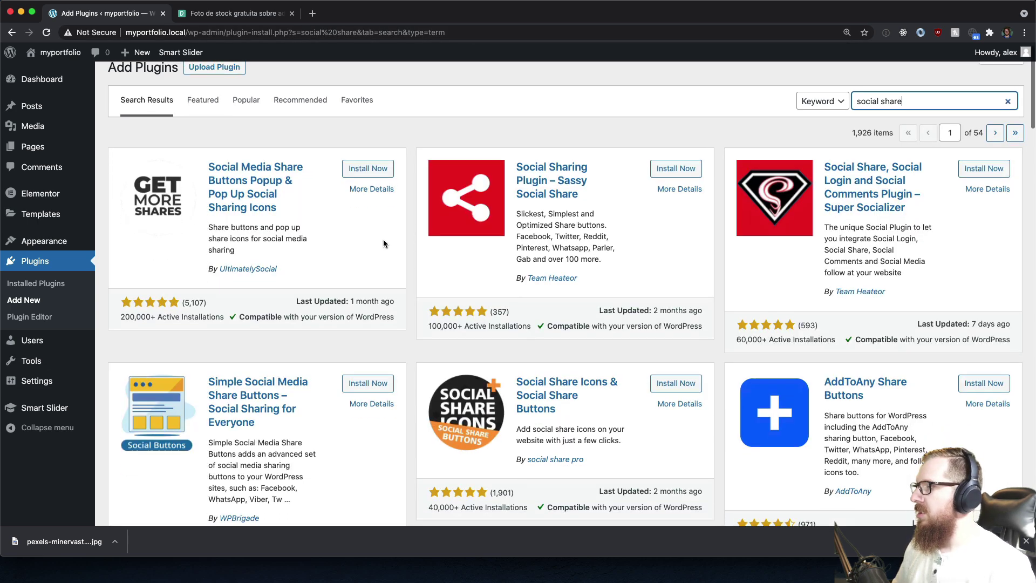
scroll(178, 238, up, 1)
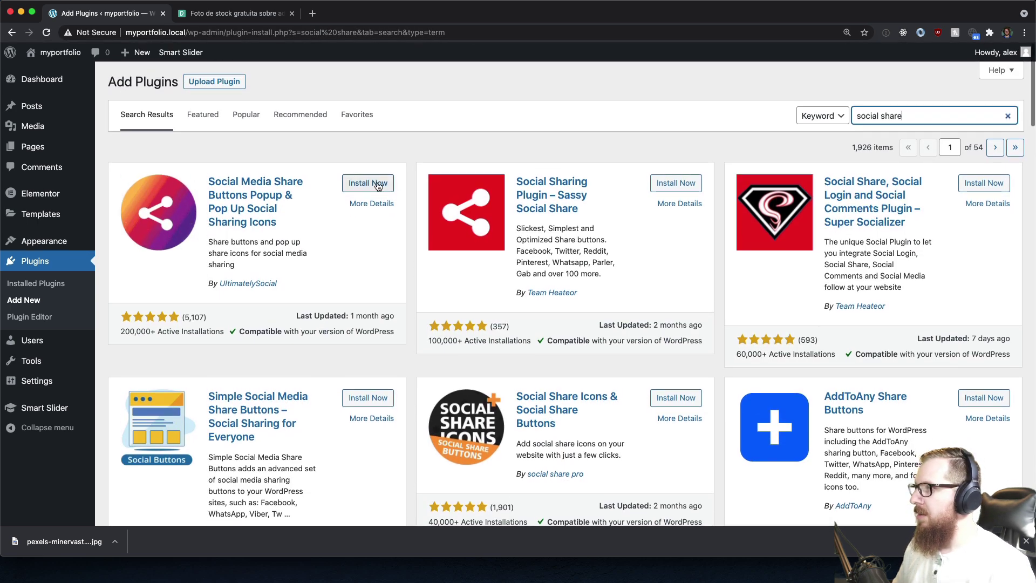
click(378, 184)
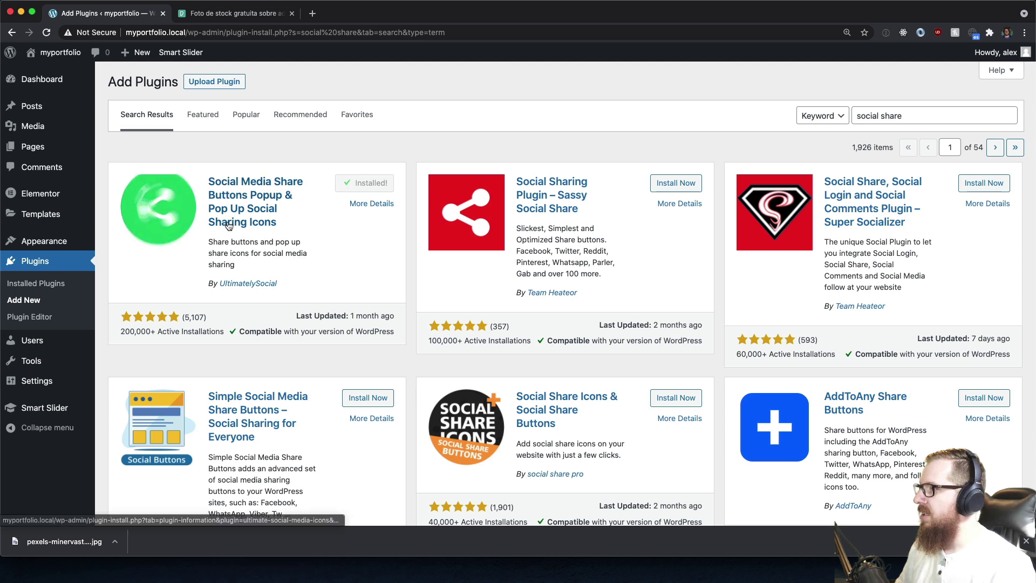
click(378, 182)
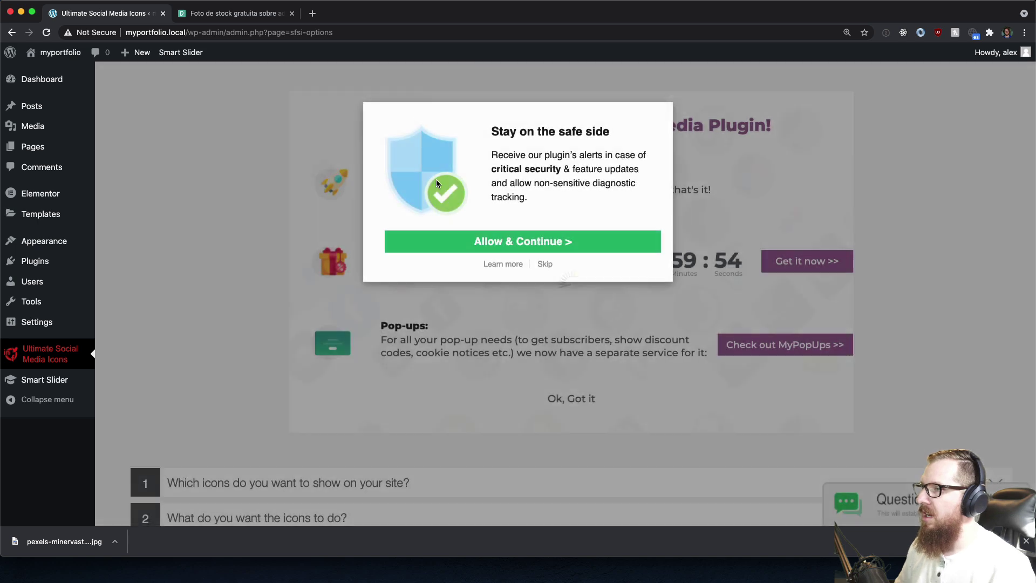
Skip the plugin's diagnostics opt-in and dismiss its welcome panel.
click(545, 265)
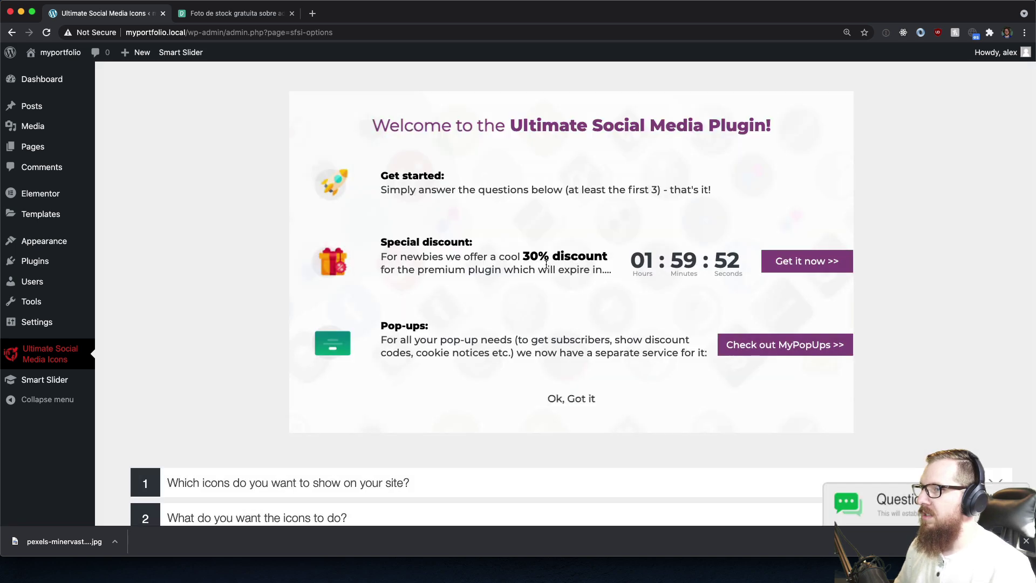
scroll(614, 273, down, 10)
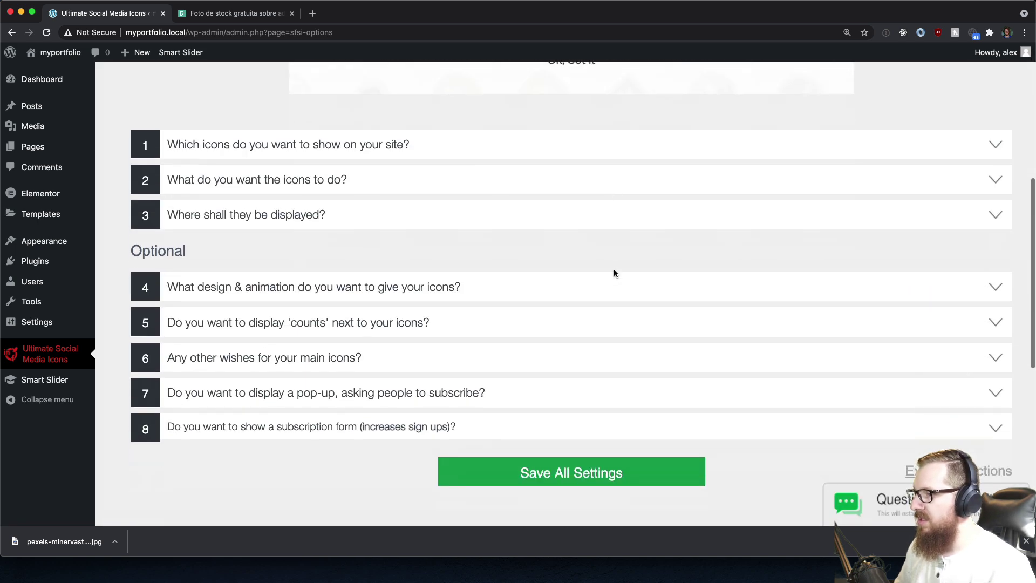
scroll(613, 273, down, 5)
scroll(614, 274, up, 9)
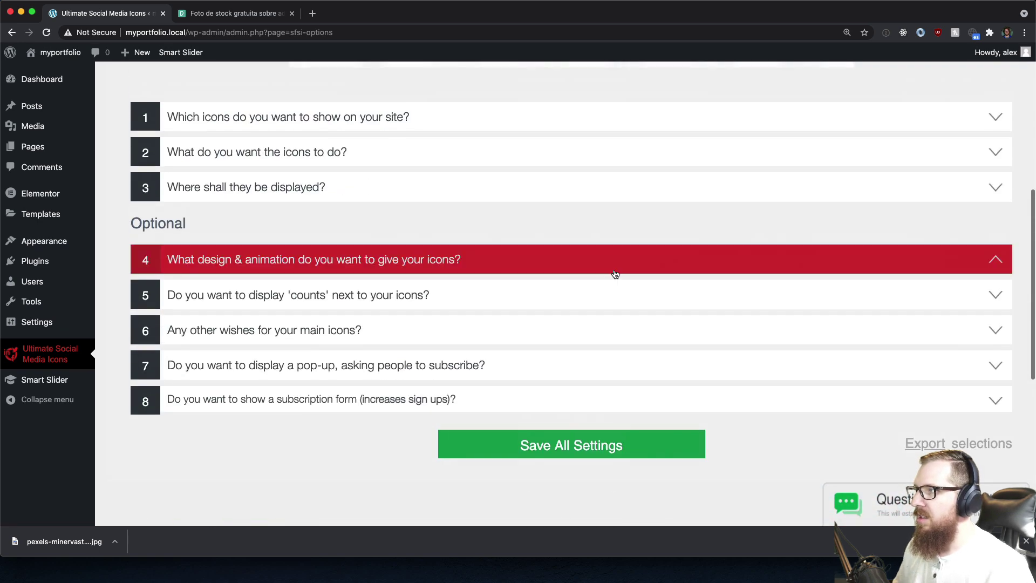
scroll(614, 274, up, 5)
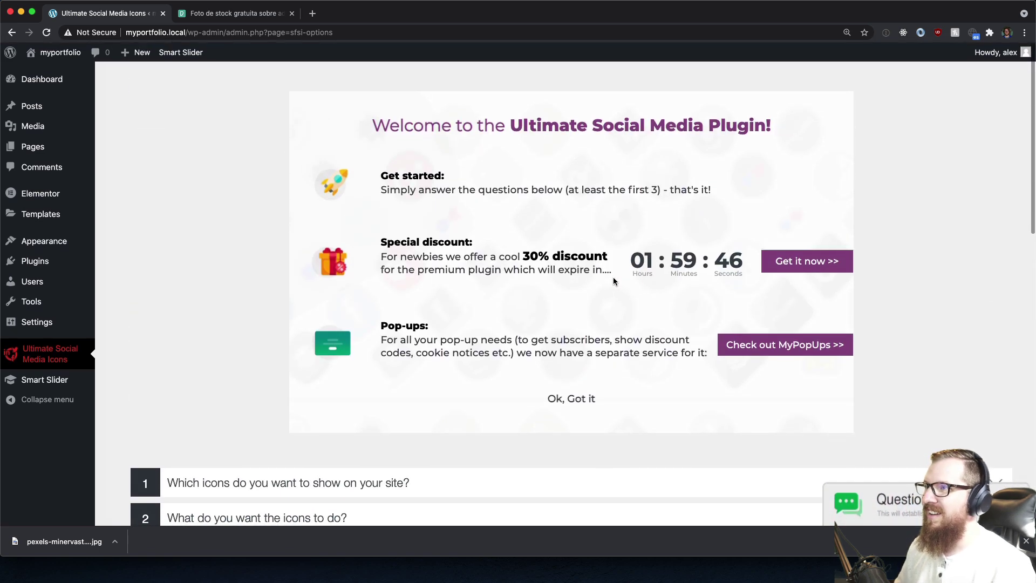
click(571, 397)
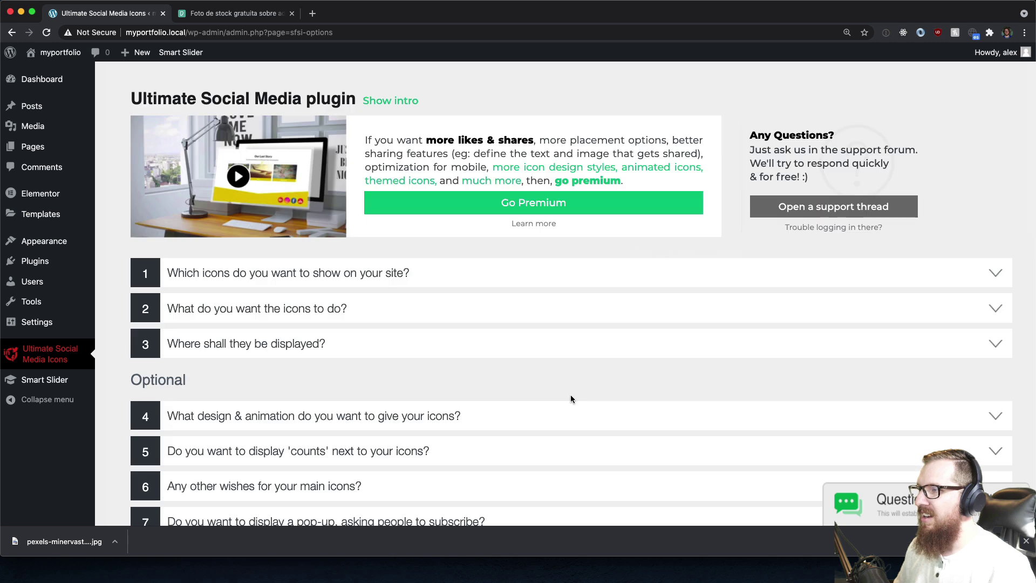
click(251, 297)
scroll(252, 298, down, 3)
Enable all free icons, including LinkedIn, WhatsApp and Telegram through Weibo, and save.
click(455, 173)
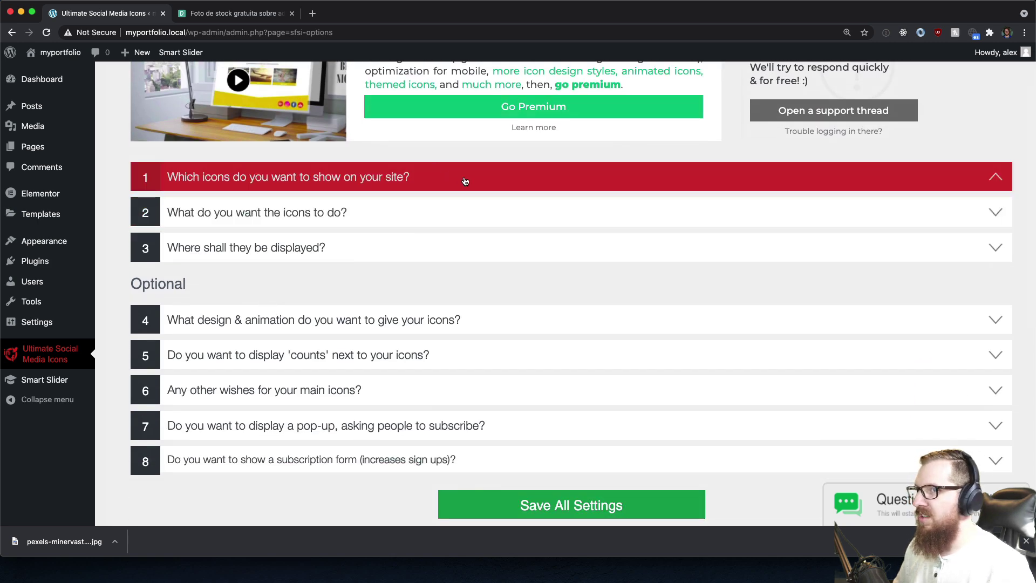
scroll(465, 181, down, 4)
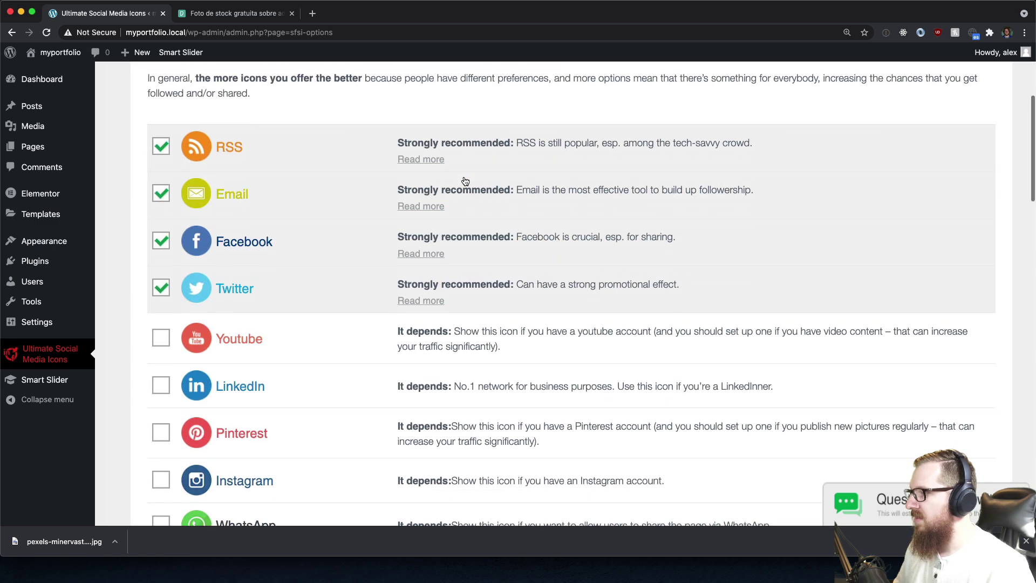
click(160, 372)
scroll(159, 376, down, 3)
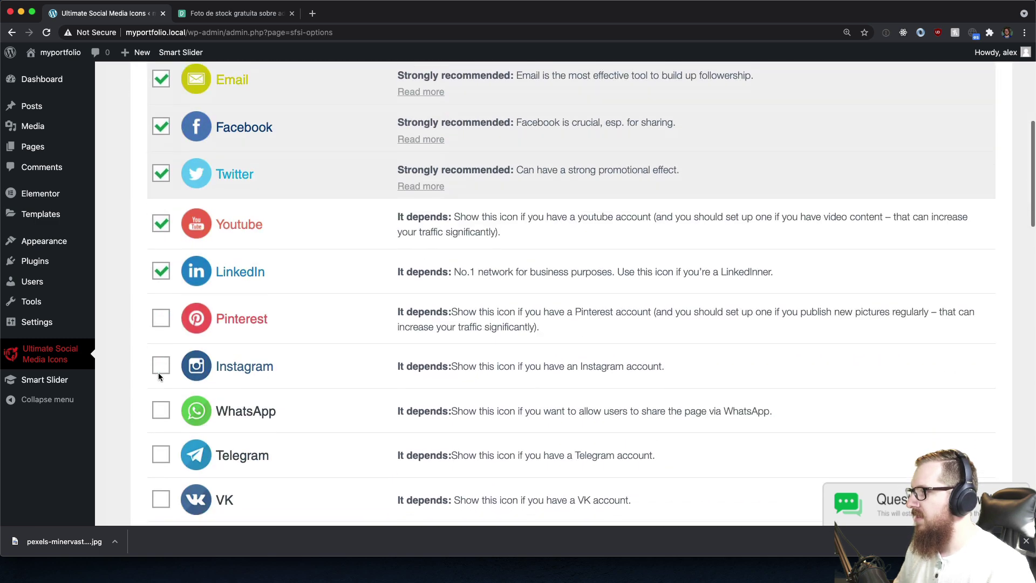
click(161, 413)
click(161, 452)
scroll(161, 447, down, 6)
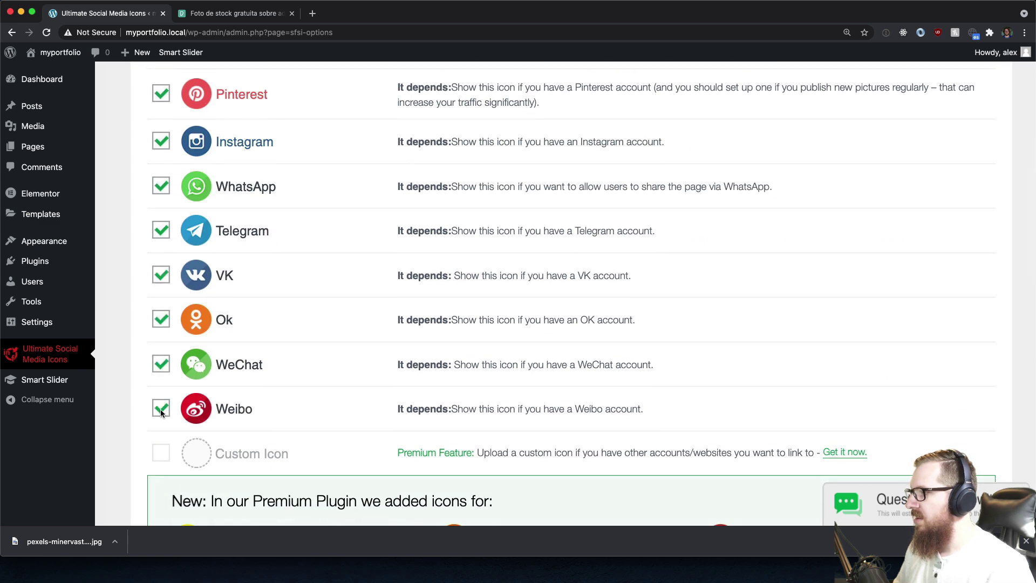
scroll(160, 409, down, 9)
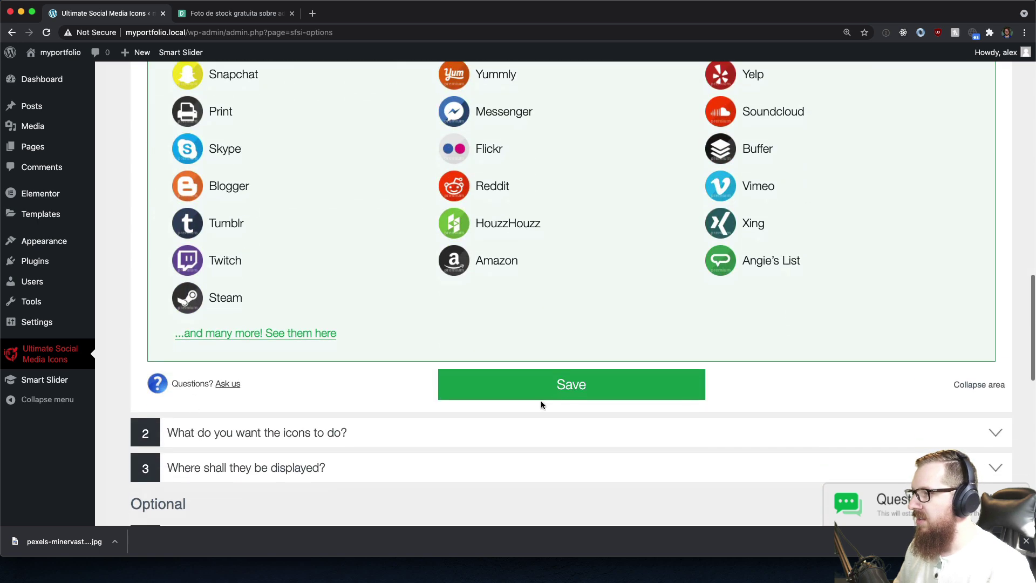
click(592, 397)
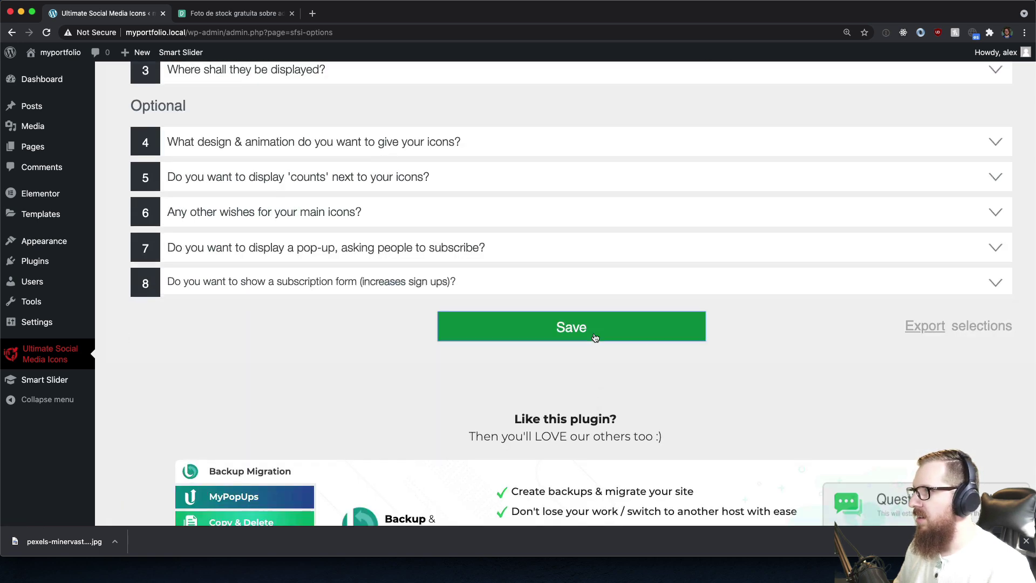
Save the social icon selection again to confirm it.
scroll(595, 336, down, 5)
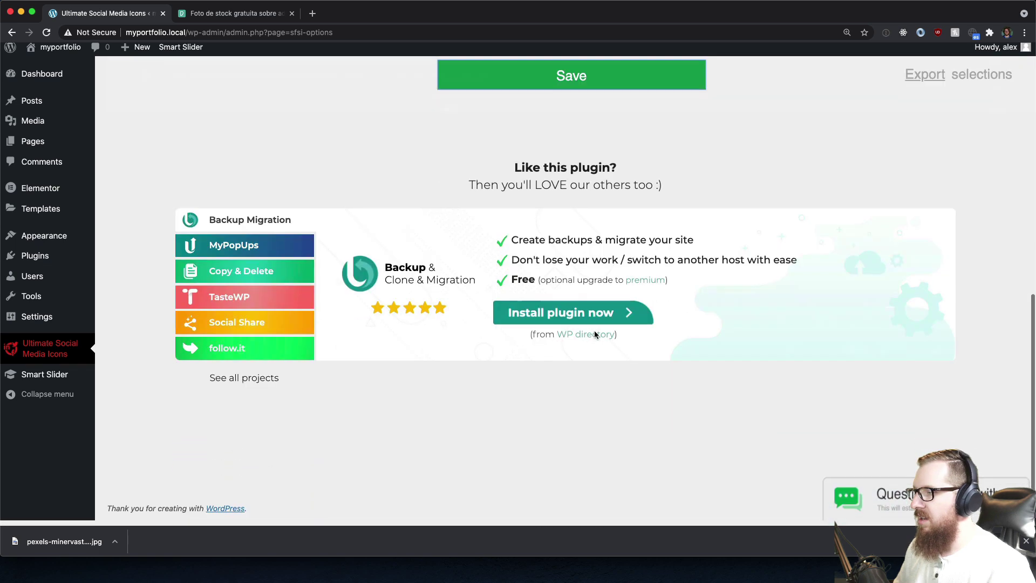
scroll(594, 334, up, 4)
click(569, 280)
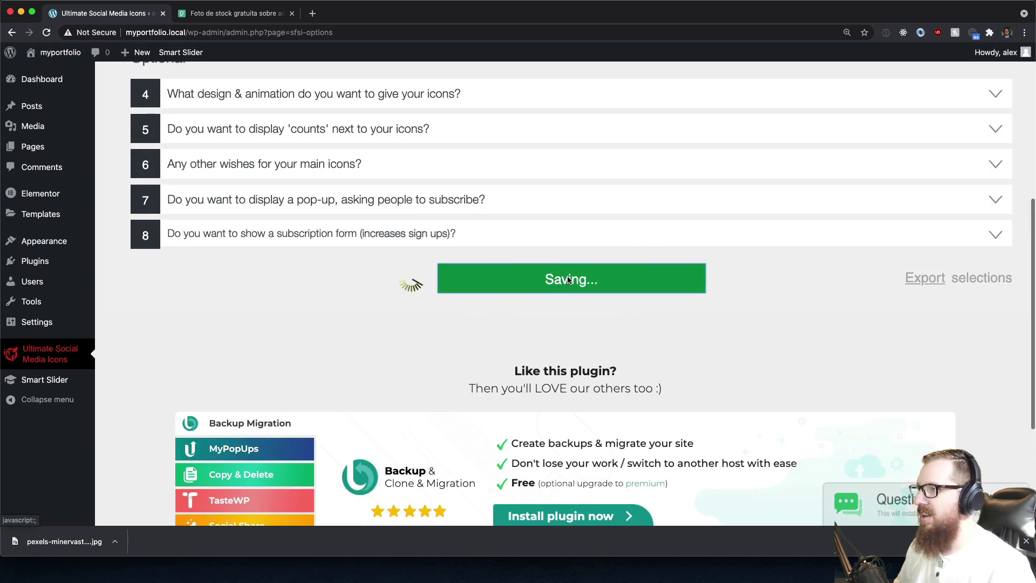
scroll(568, 281, up, 3)
click(568, 281)
scroll(566, 282, up, 3)
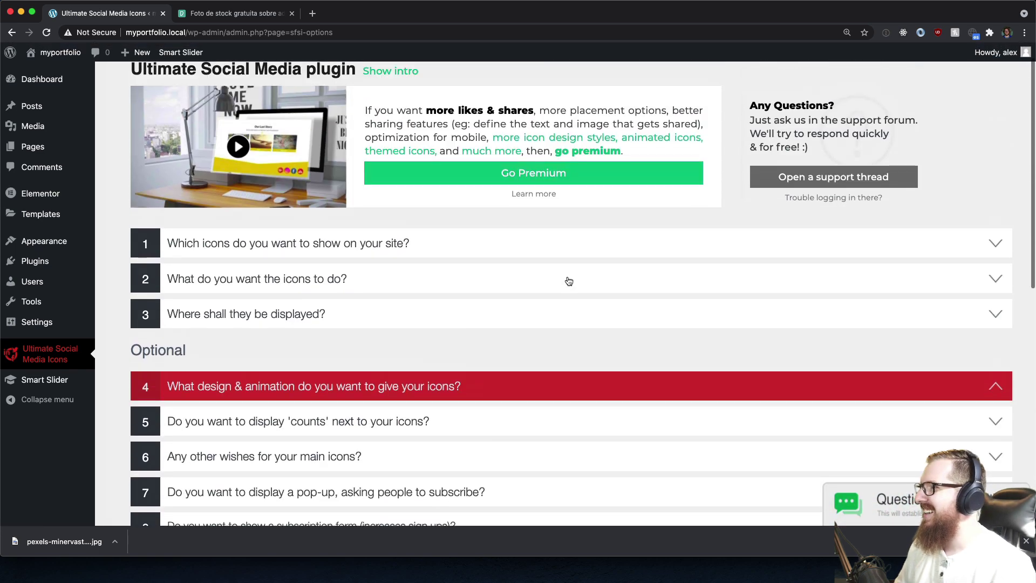
click(493, 239)
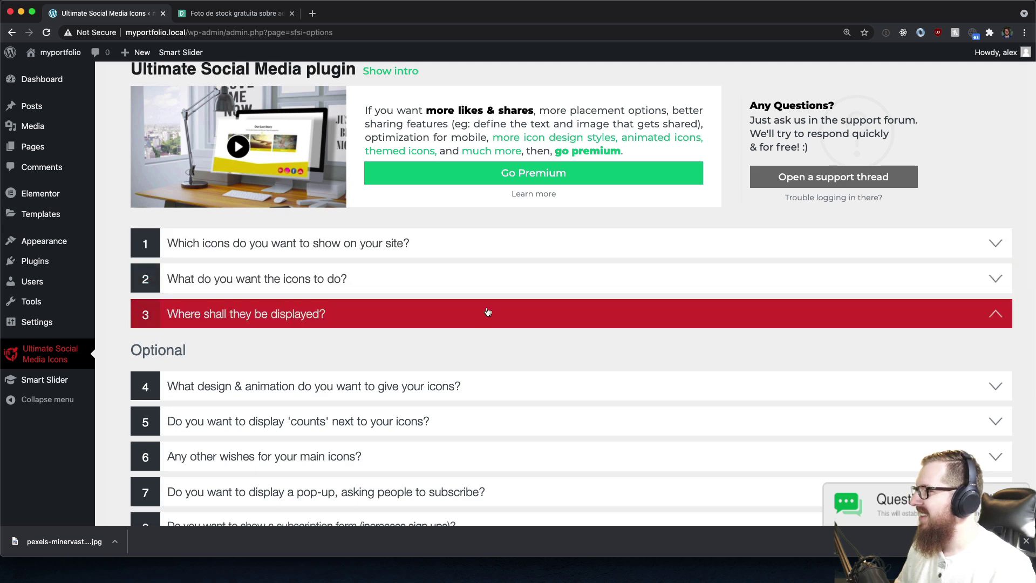
Place the icons via shortcode, copy [DISPLAY_ULTIMATE_SOCIAL_ICONS], save, and open All Pages.
click(485, 319)
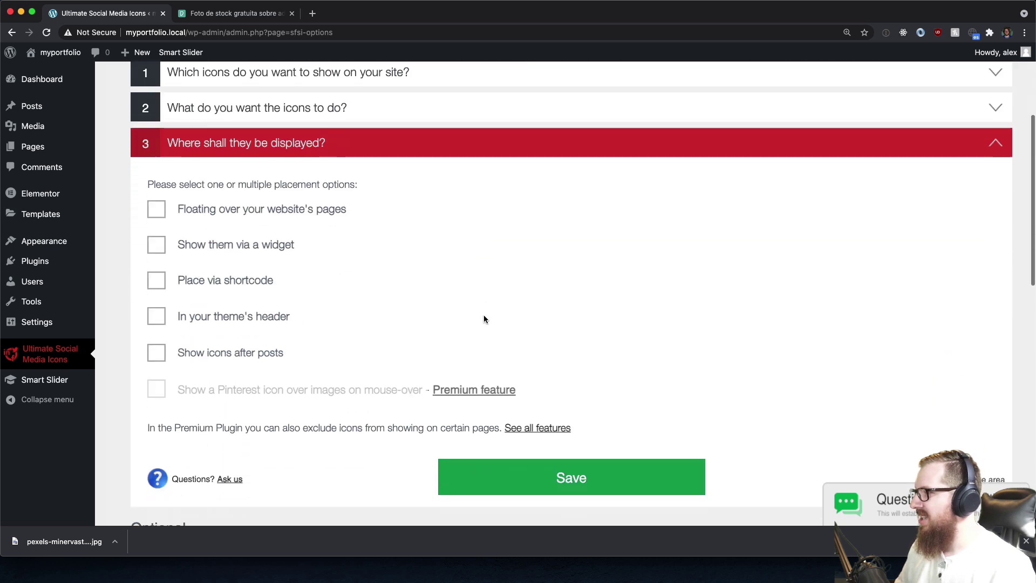
click(165, 276)
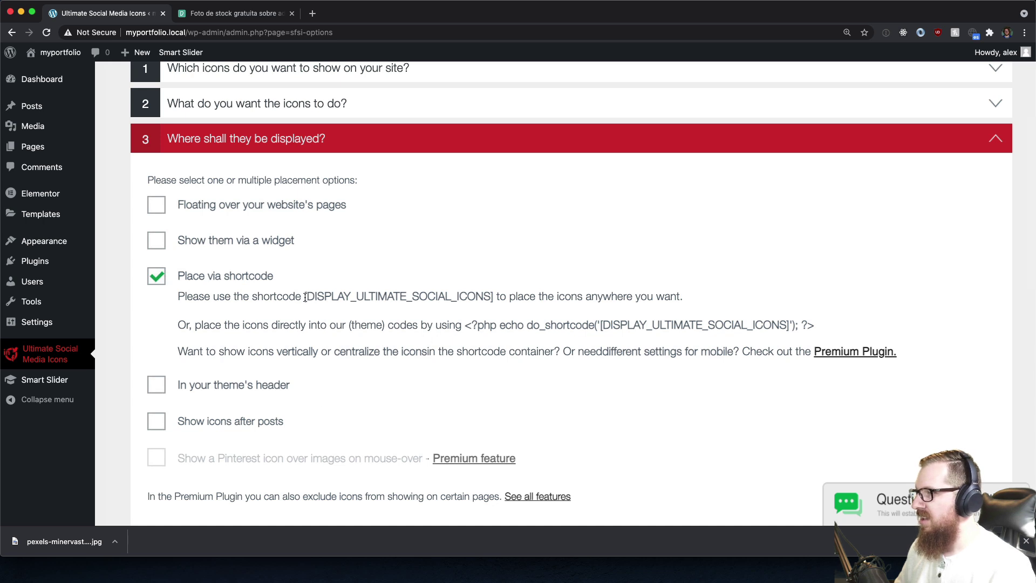
drag(305, 298, 478, 295)
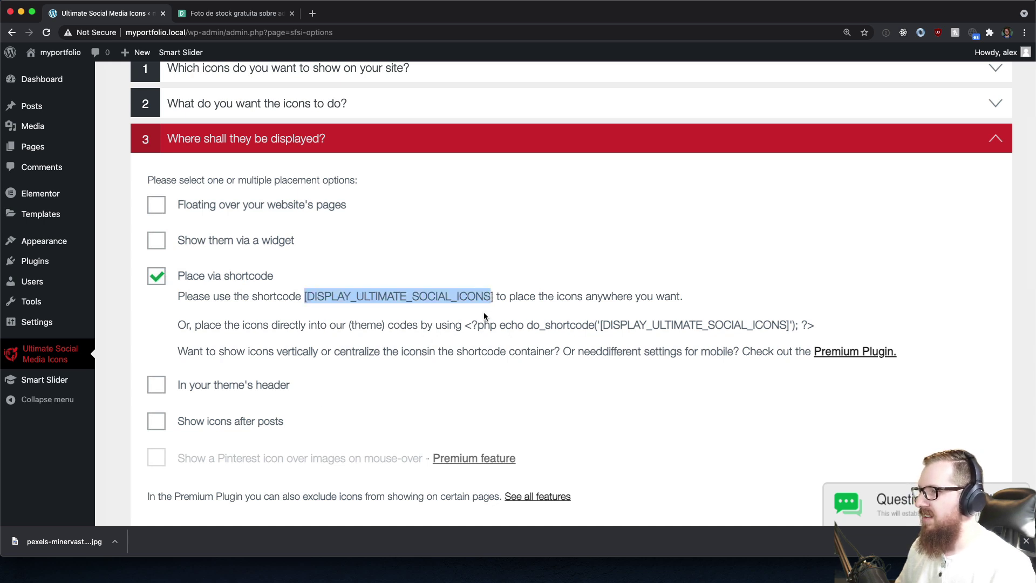
scroll(537, 343, down, 5)
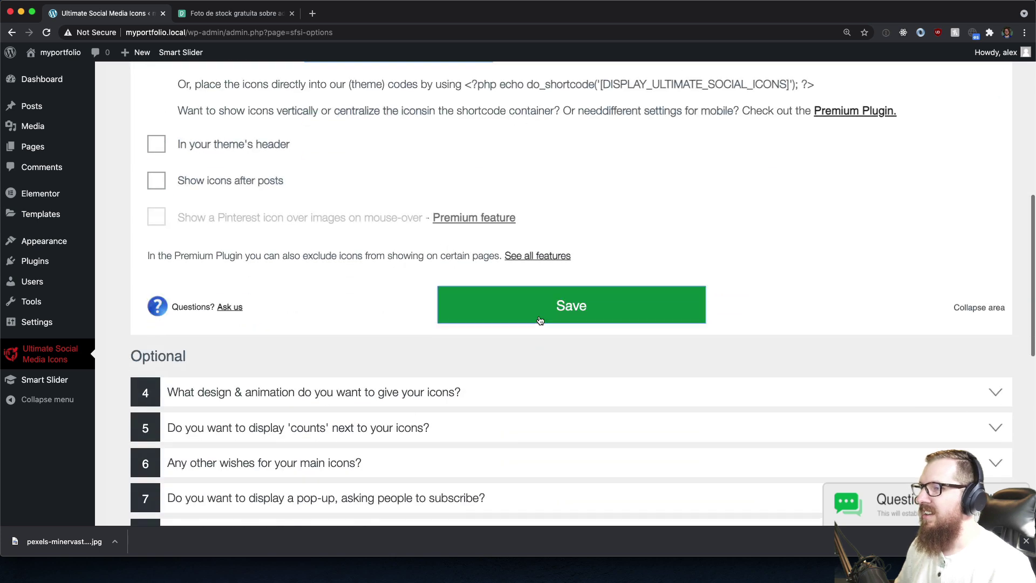
click(538, 321)
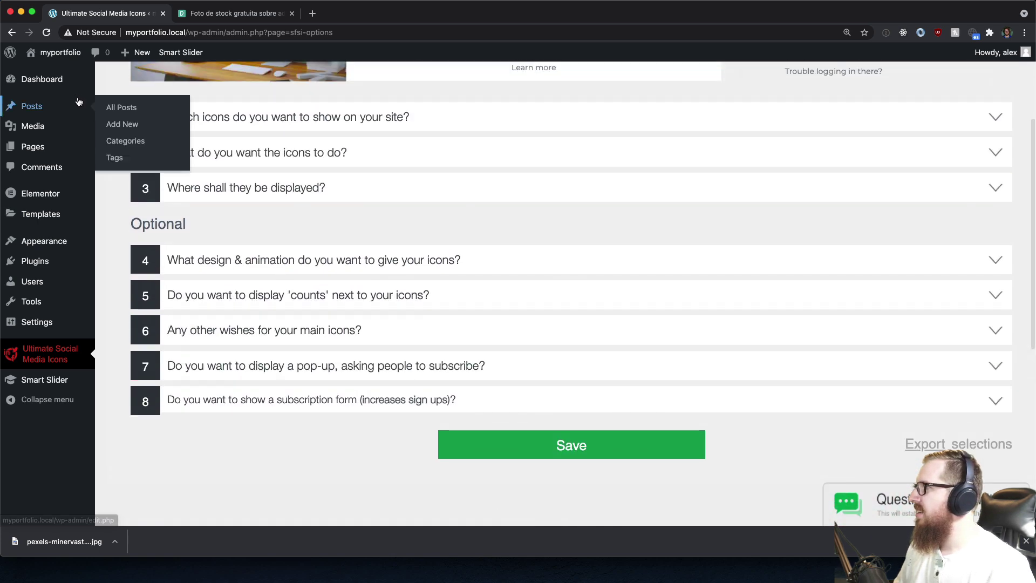
click(118, 146)
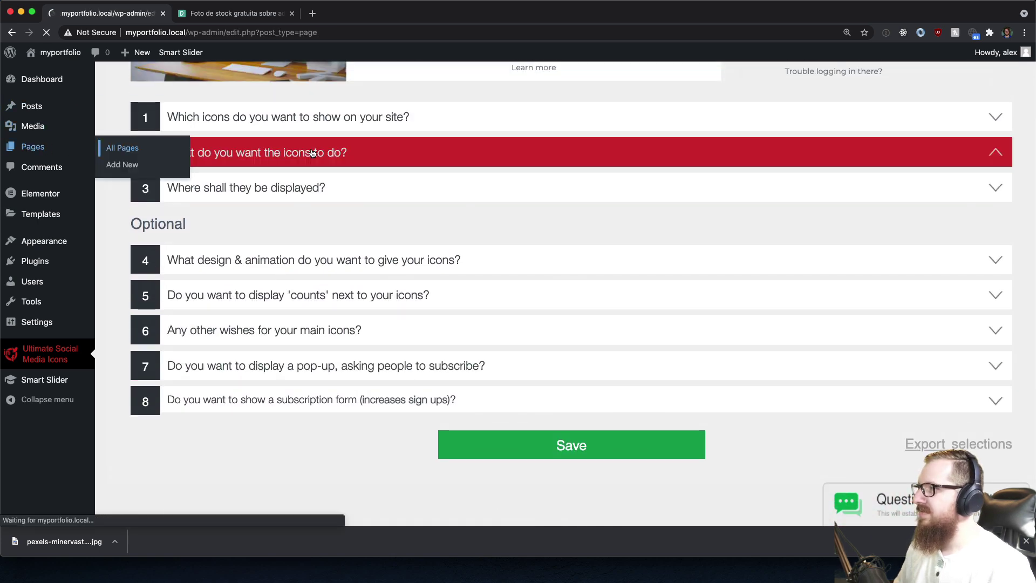
Open Elementor #5 in Elementor and paste the social icons shortcode into a Text Editor block below the slider.
click(273, 184)
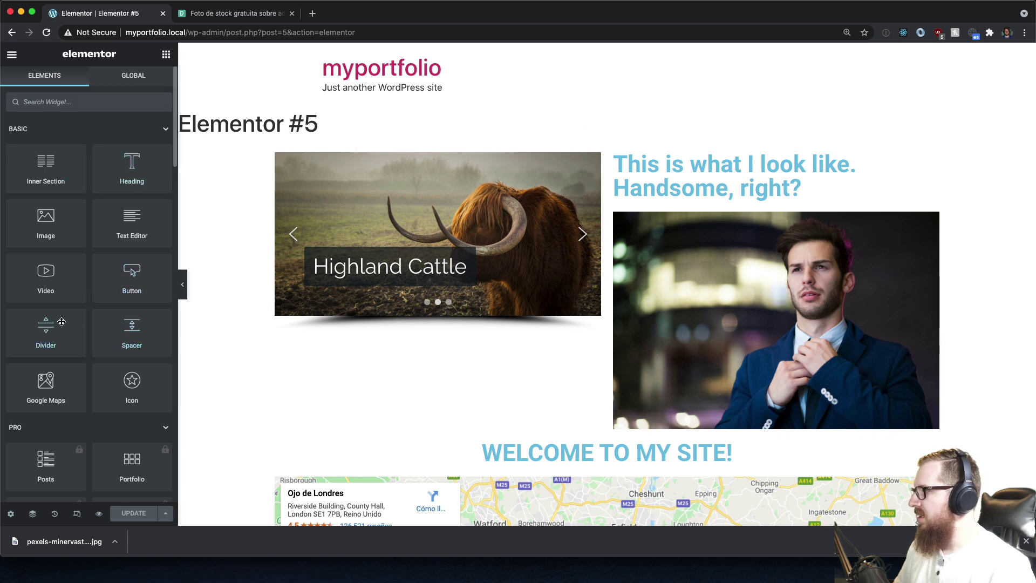
scroll(69, 399, down, 2)
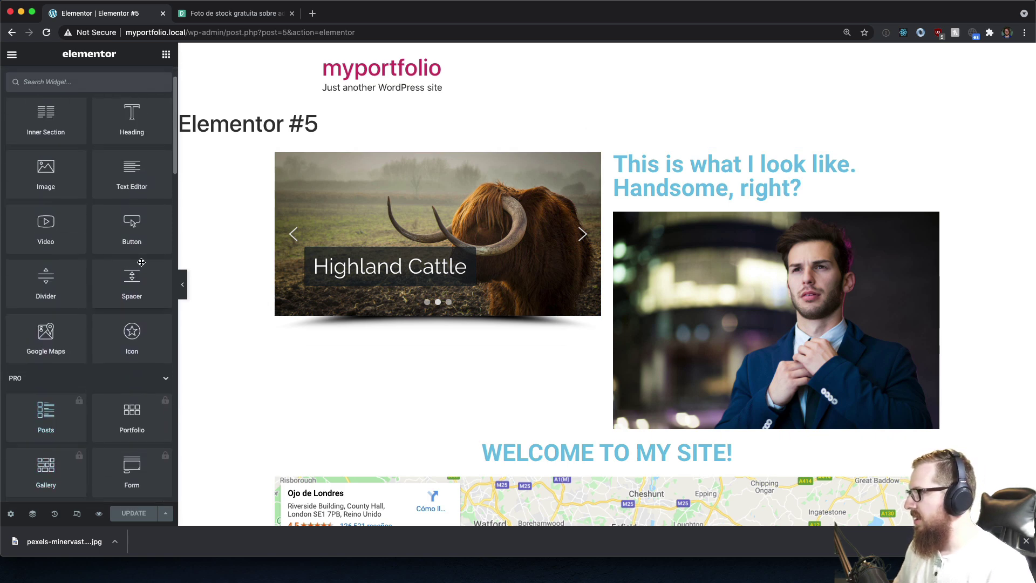
scroll(36, 302, up, 2)
drag(131, 221, 371, 331)
click(76, 278)
key(ctrl+a)
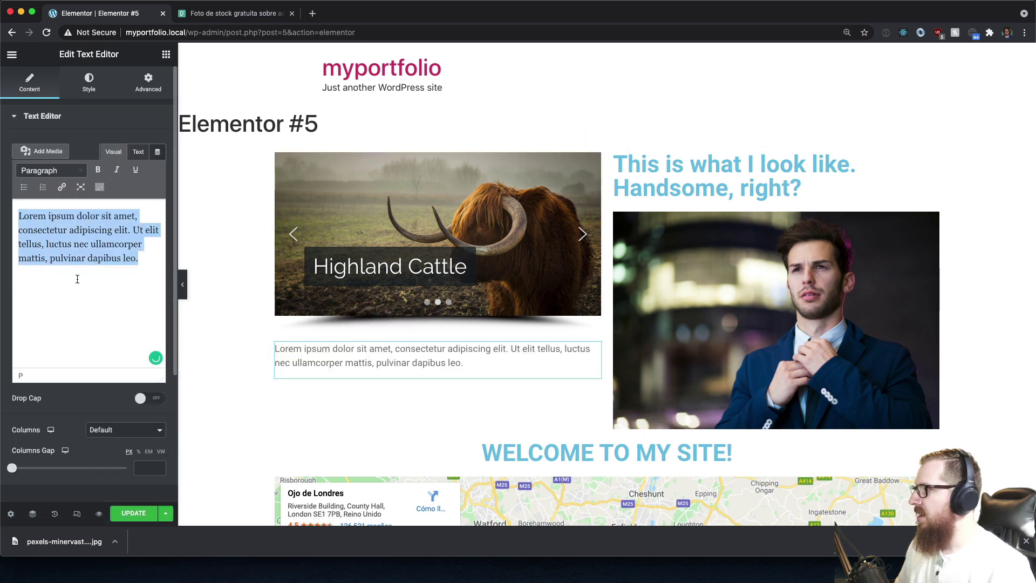
text([DISPLAY_ULTIMATE_SOCIAL_ICONS])
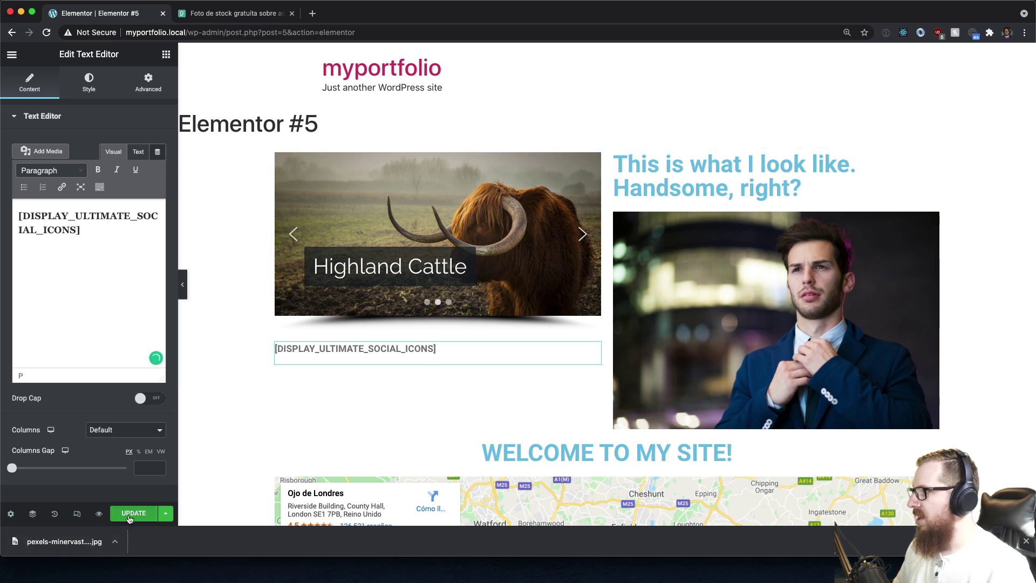
Strip the bold tags around the shortcode in the Text tab so the icon grid renders.
click(140, 153)
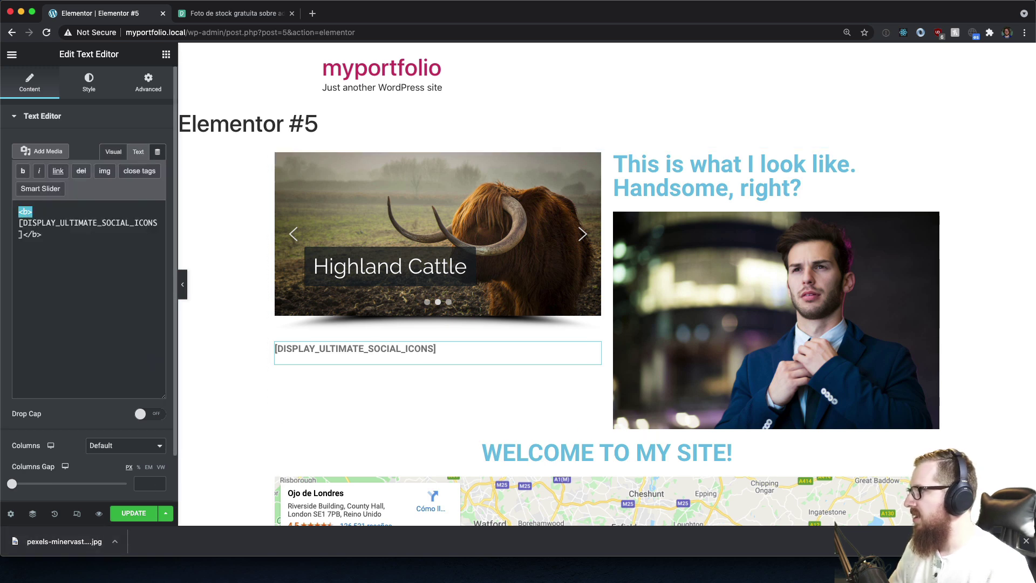
key(BackSpace)
click(53, 223)
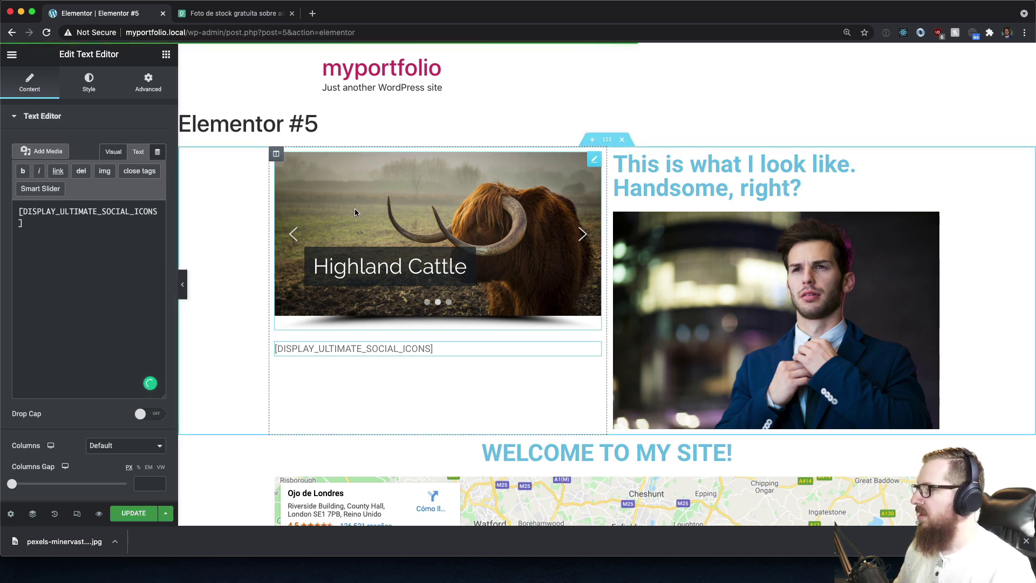
click(11, 55)
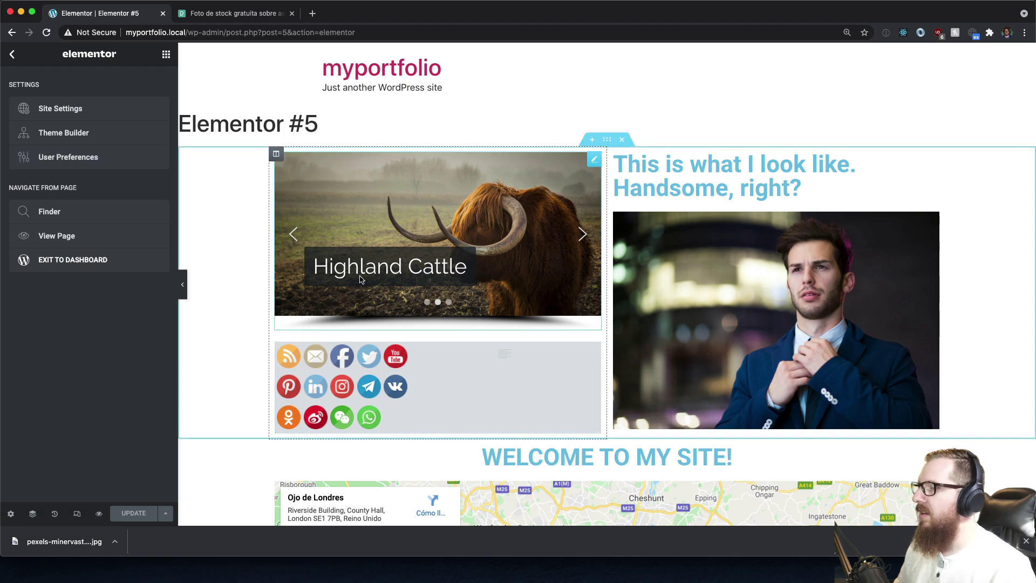
scroll(361, 279, down, 15)
scroll(361, 279, up, 15)
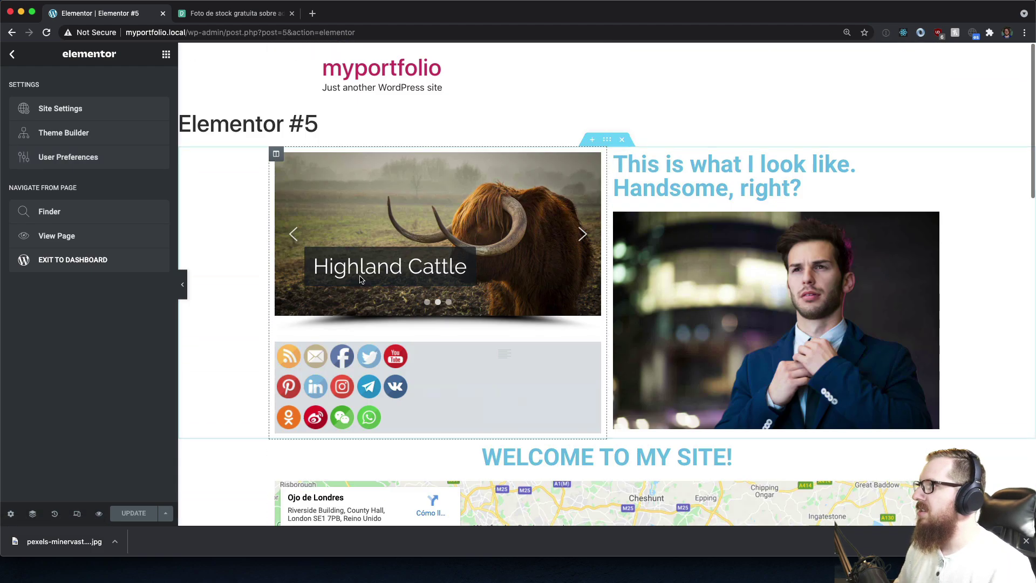
click(12, 57)
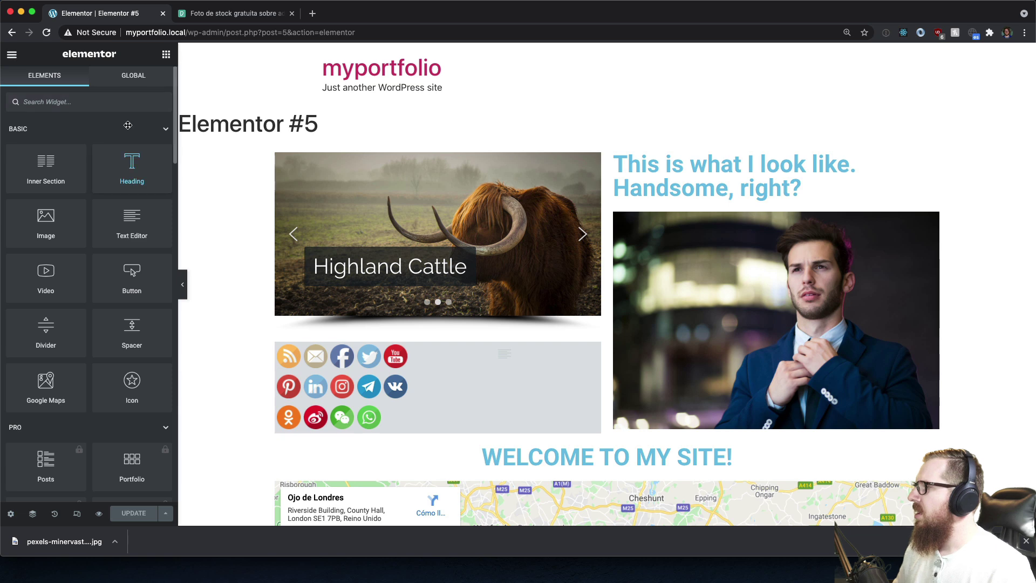
click(12, 55)
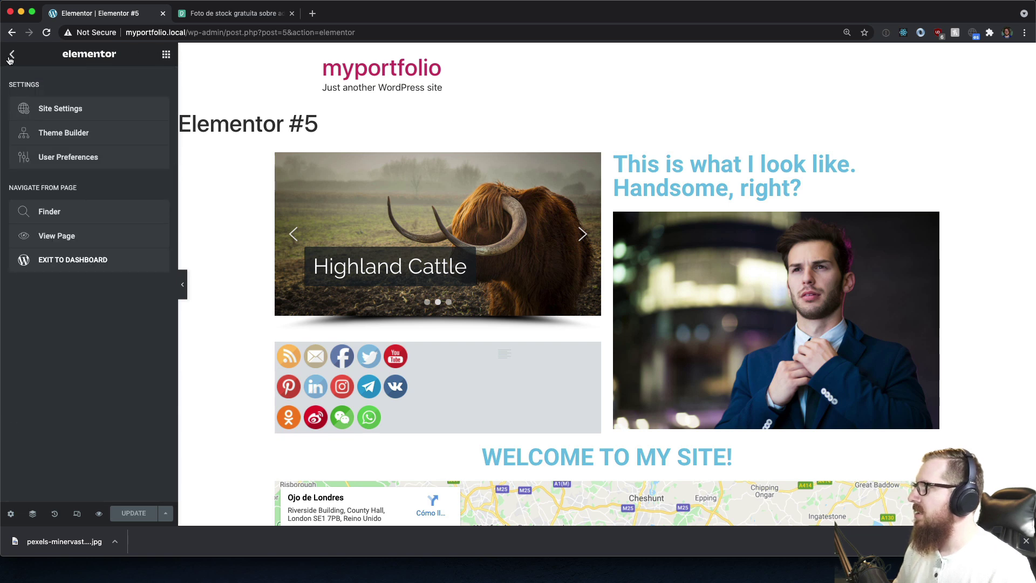
click(9, 57)
click(11, 55)
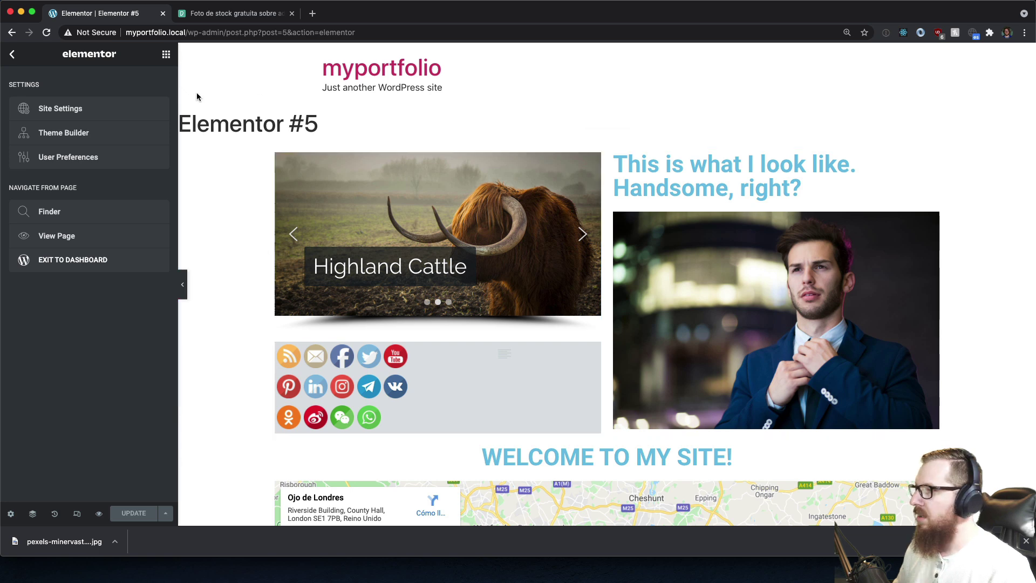
Leave Elementor for the pages list, view Appearance > Menus, then head to Plugins > Add New.
click(106, 264)
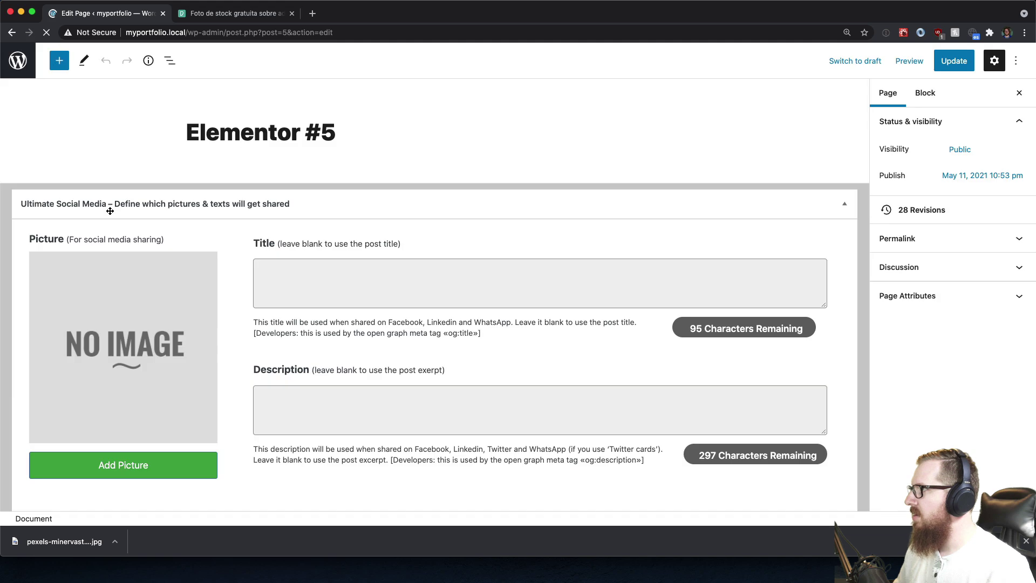
click(15, 57)
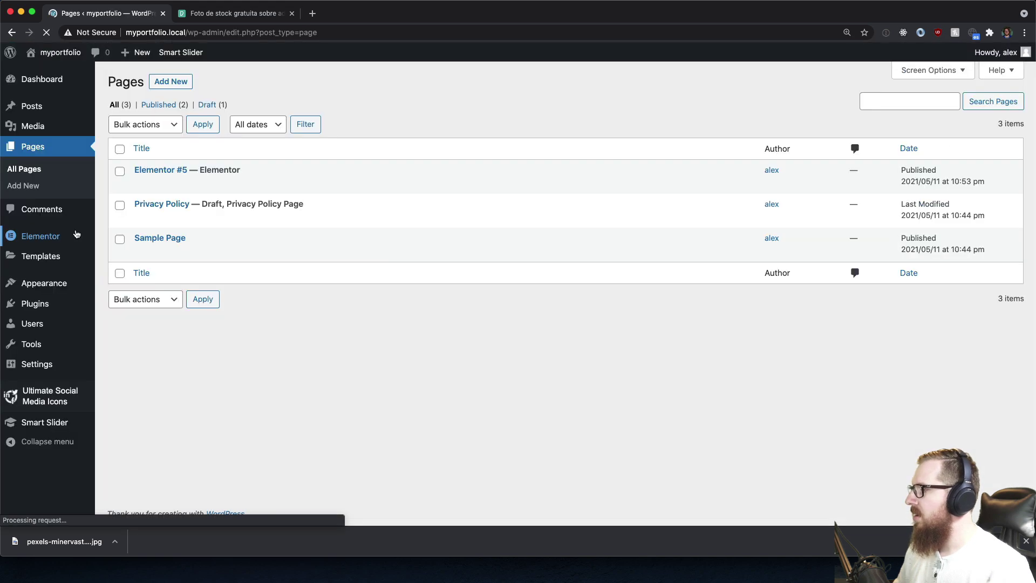
mouse_move(73, 291)
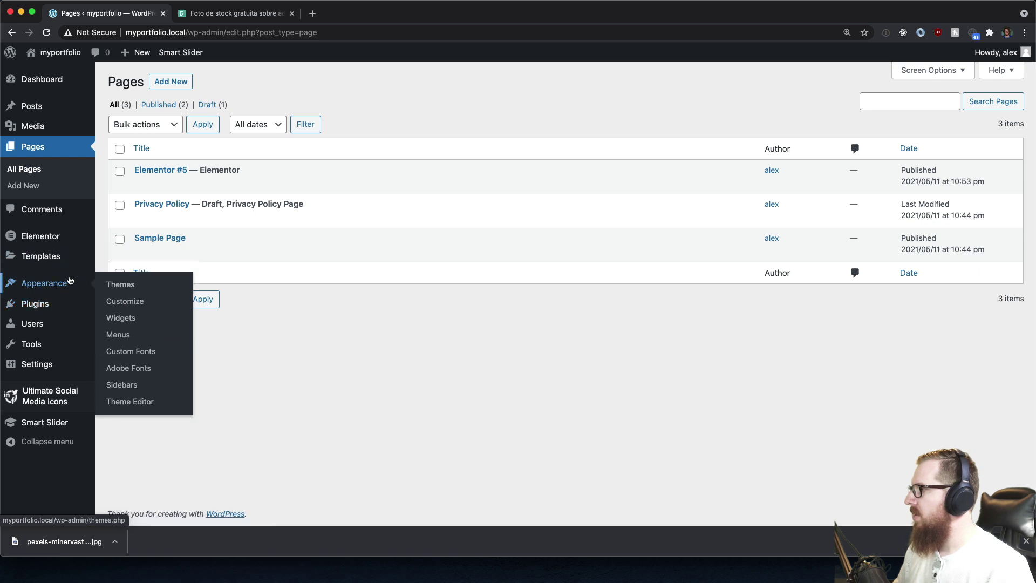
click(126, 336)
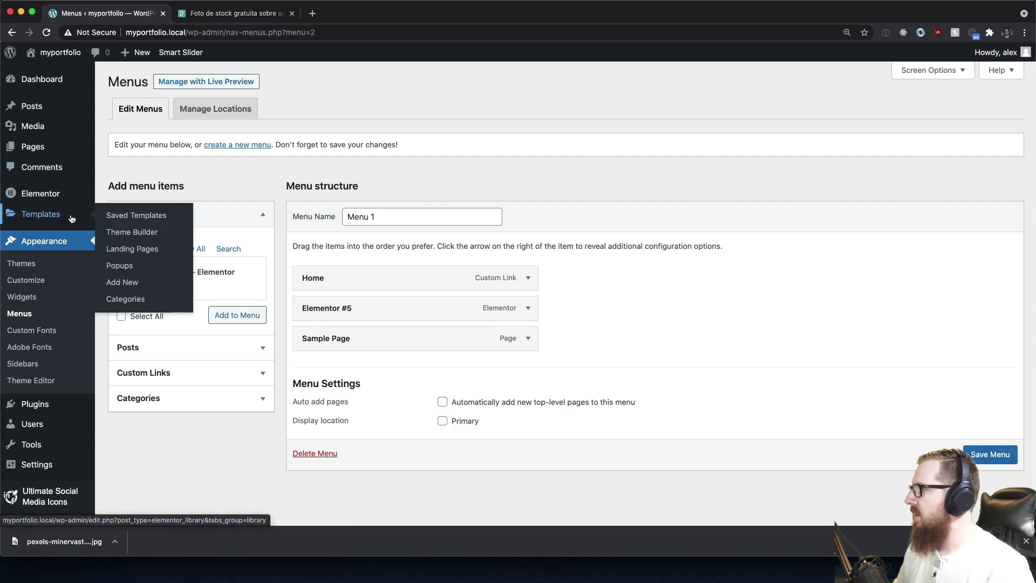
mouse_move(46, 414)
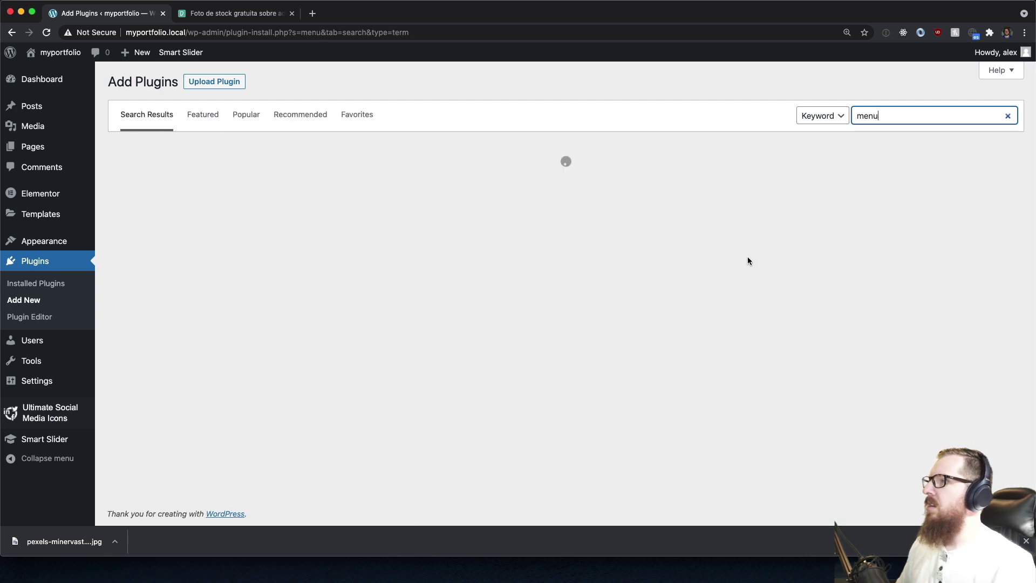
Install and activate the ElementsKit Lite addon from the 'menu' plugin search results.
scroll(652, 252, down, 2)
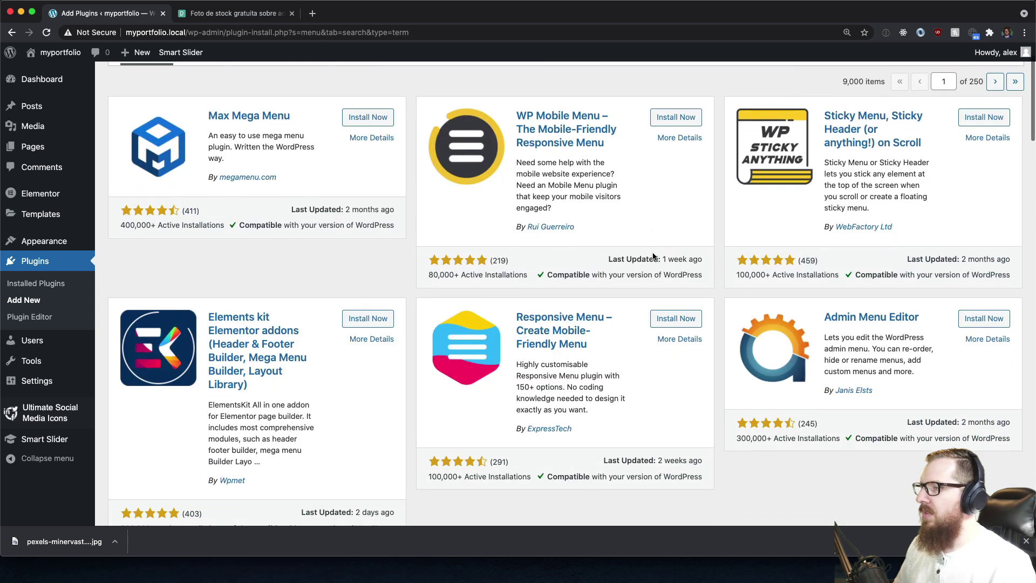
click(364, 318)
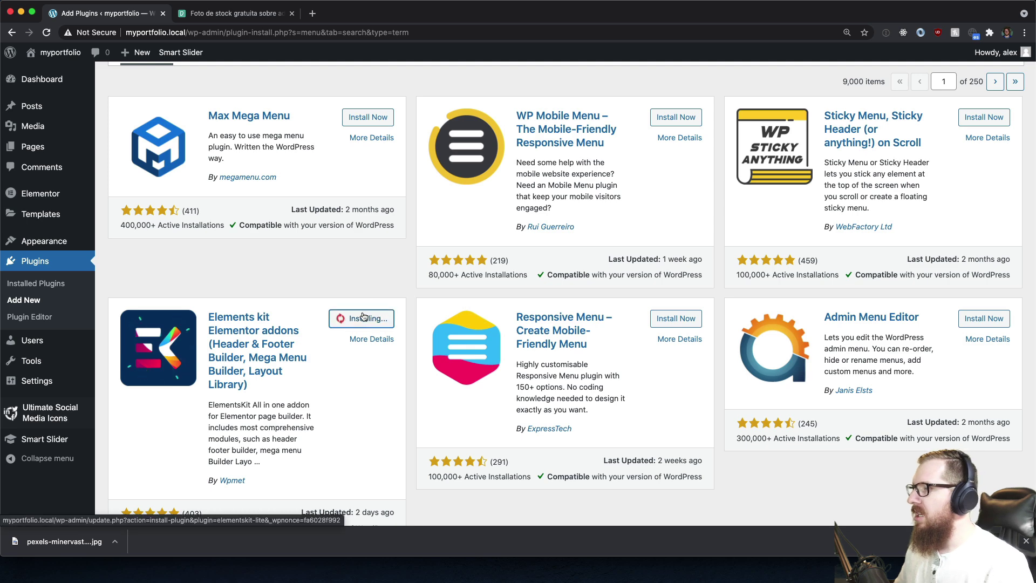
scroll(259, 333, down, 2)
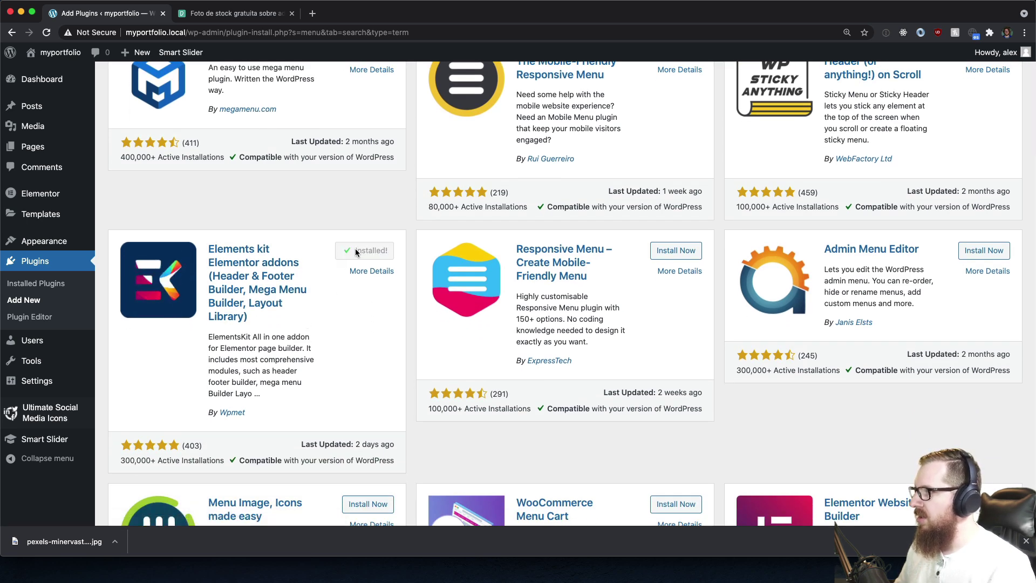
click(360, 255)
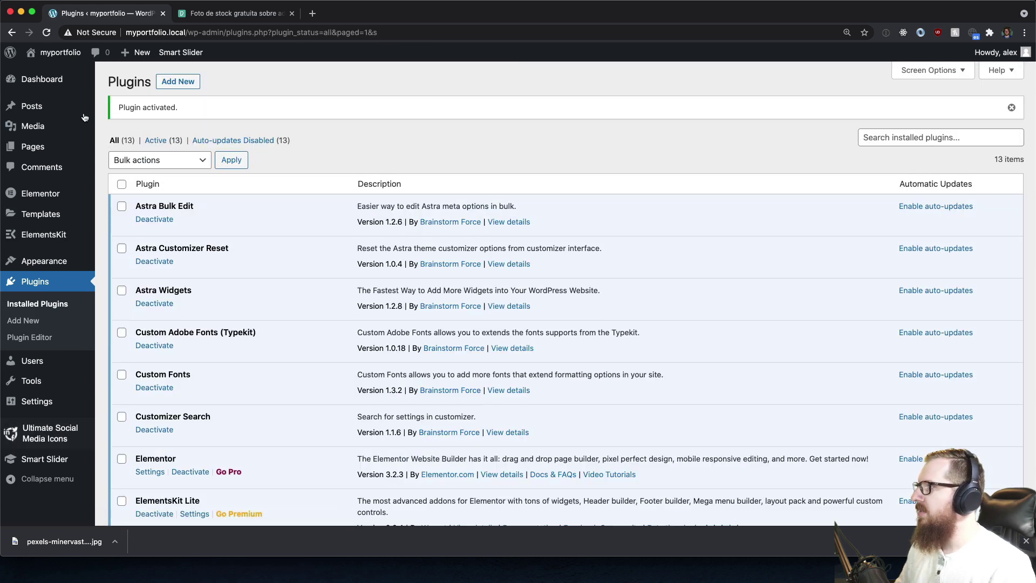
Go to Pages > All Pages to list the site's three pages.
mouse_move(82, 109)
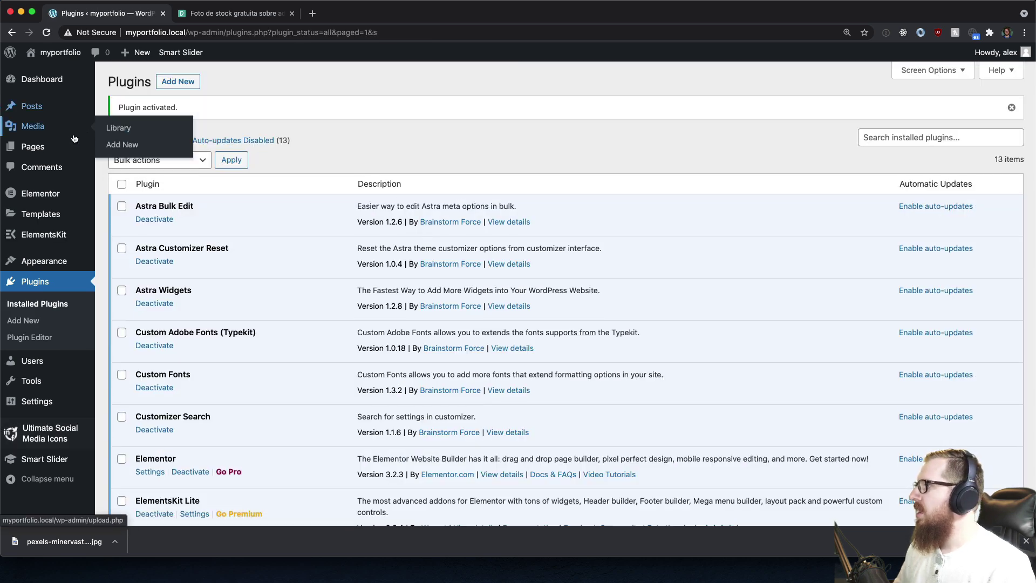
mouse_move(81, 146)
scroll(284, 387, down, 5)
scroll(283, 231, up, 5)
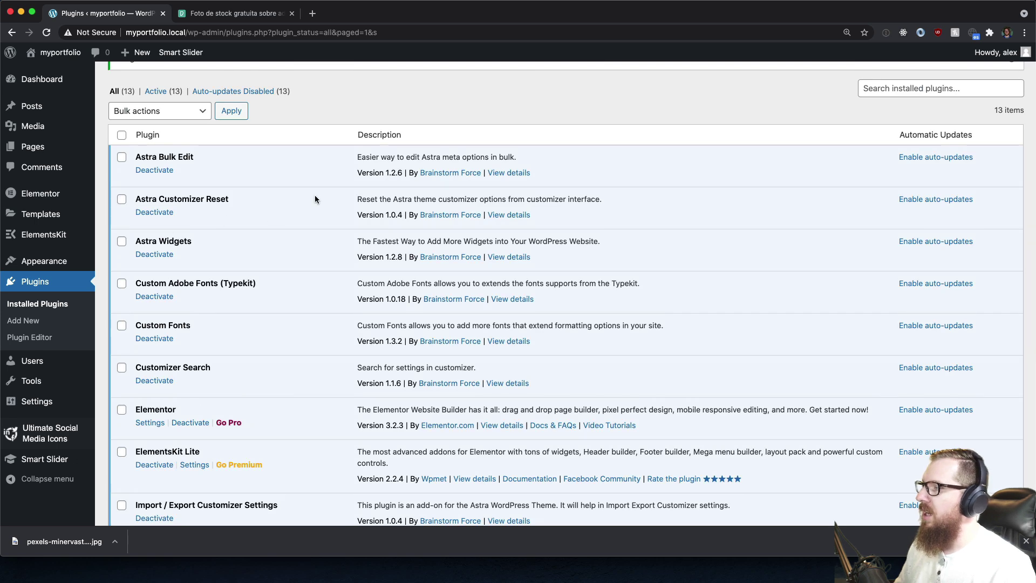
scroll(315, 196, down, 2)
scroll(276, 170, up, 3)
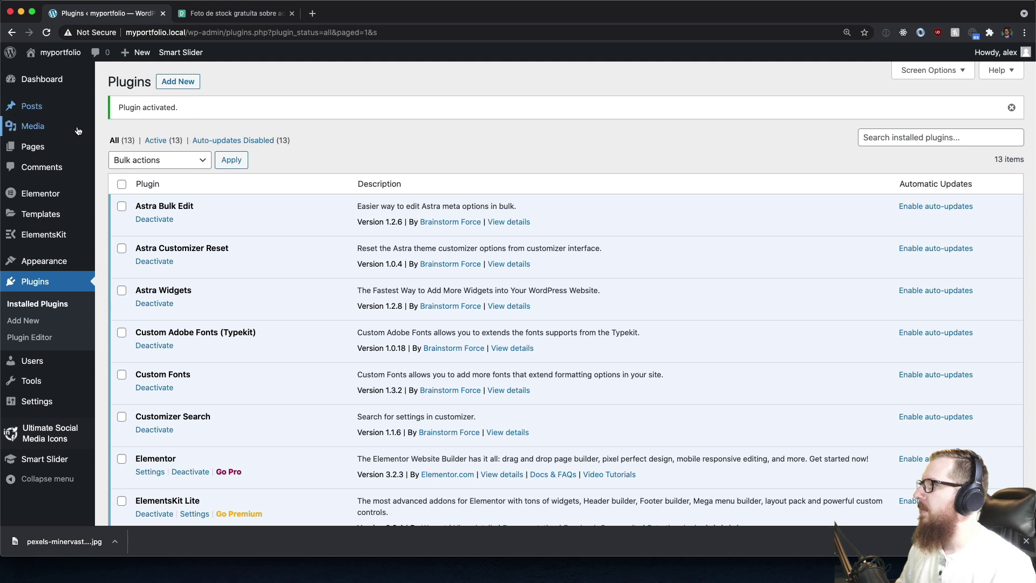
click(138, 146)
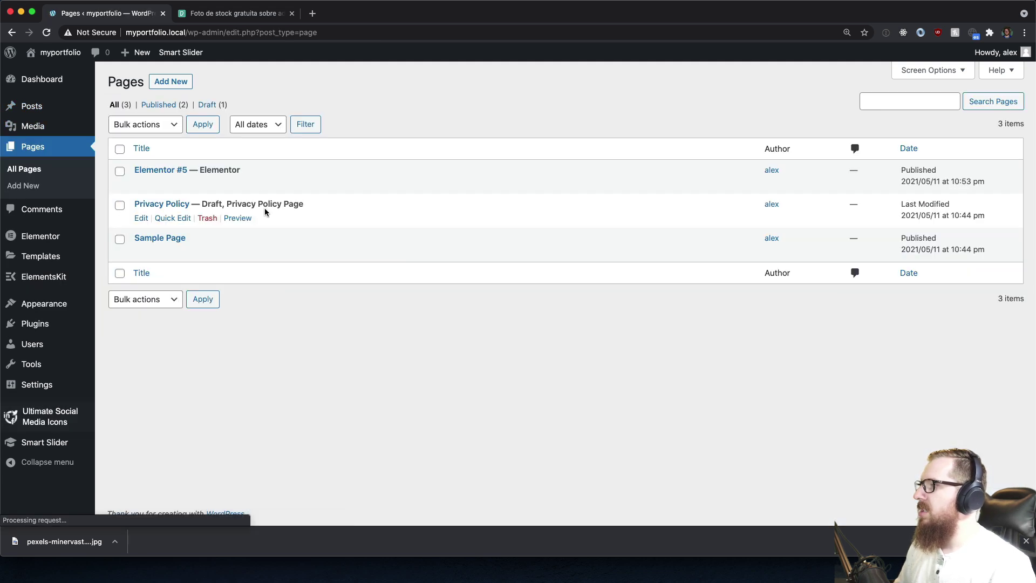
Edit Elementor #5, collapse Basic, Pro and General, and scroll to the ElementsKit widgets.
click(269, 183)
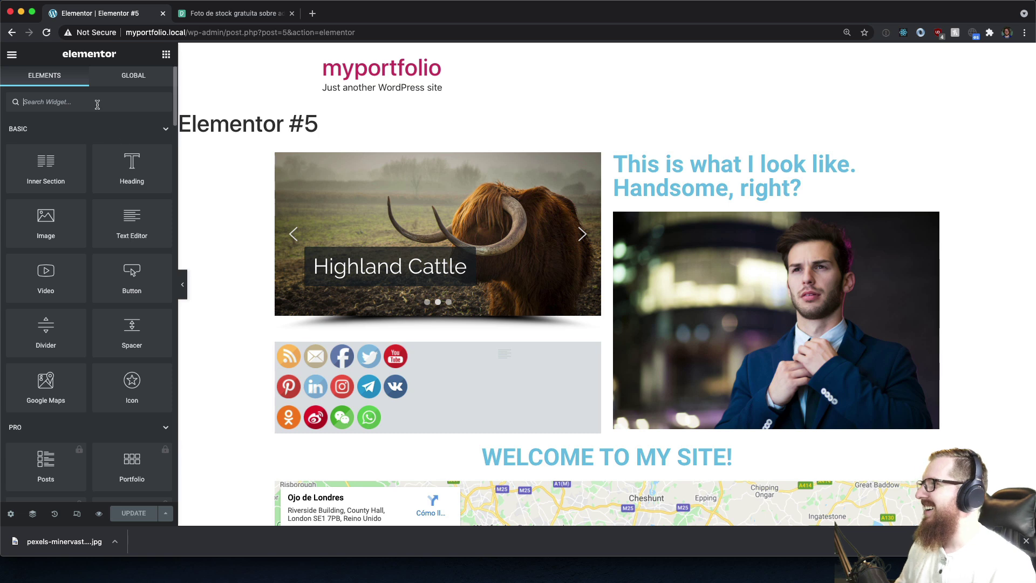
click(164, 130)
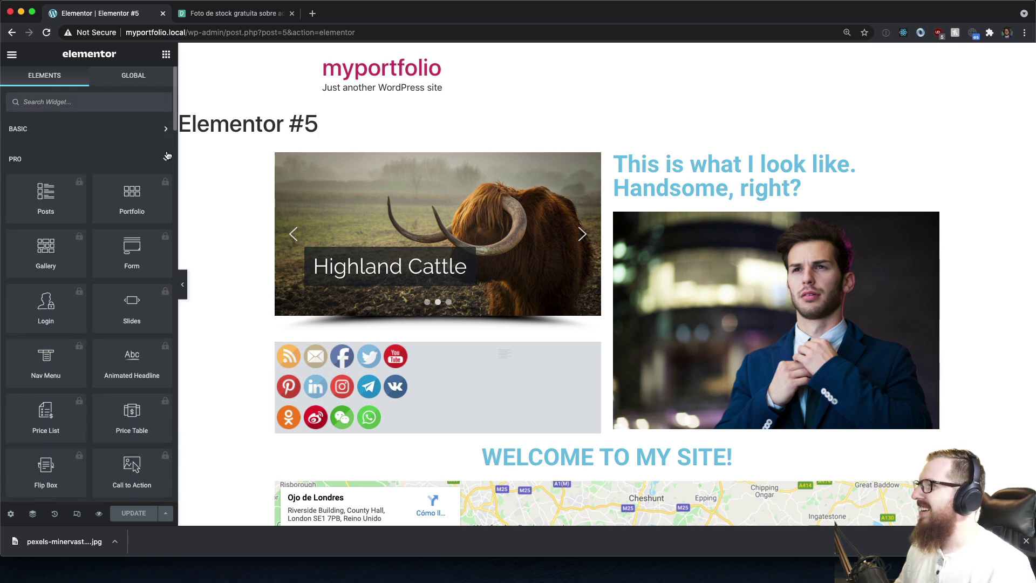
click(166, 158)
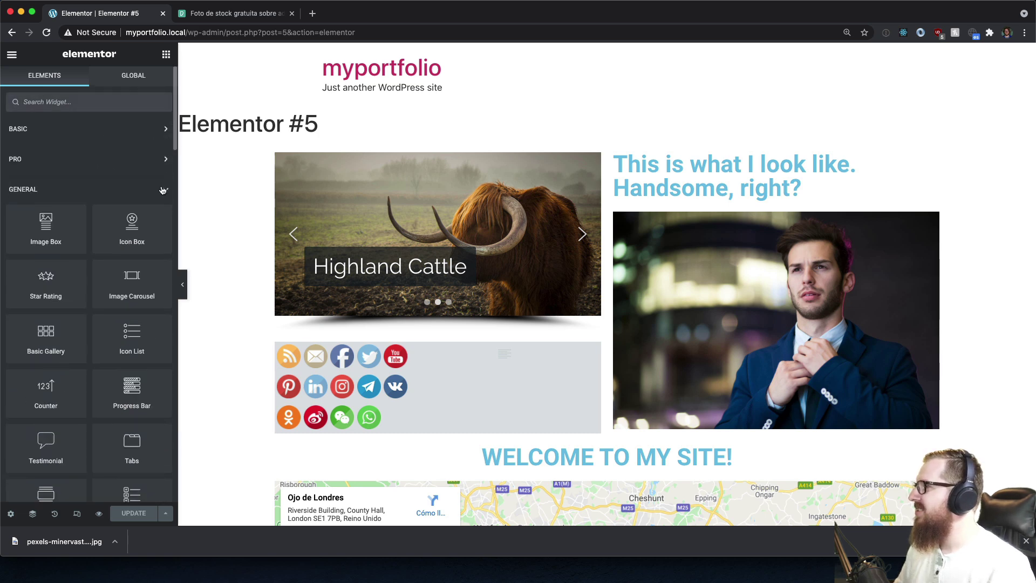
click(163, 190)
scroll(162, 278, down, 5)
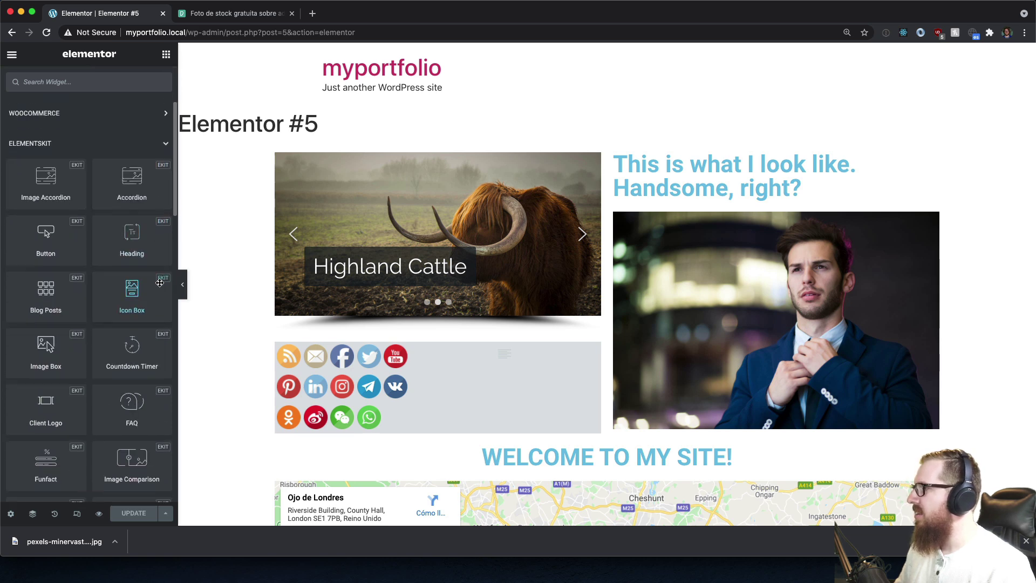
scroll(71, 311, down, 2)
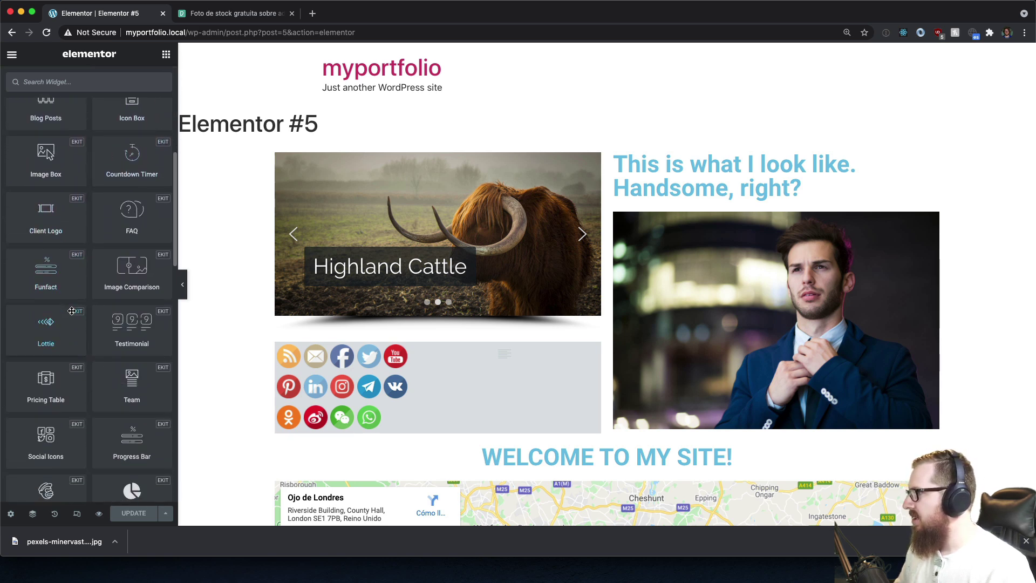
scroll(72, 311, down, 2)
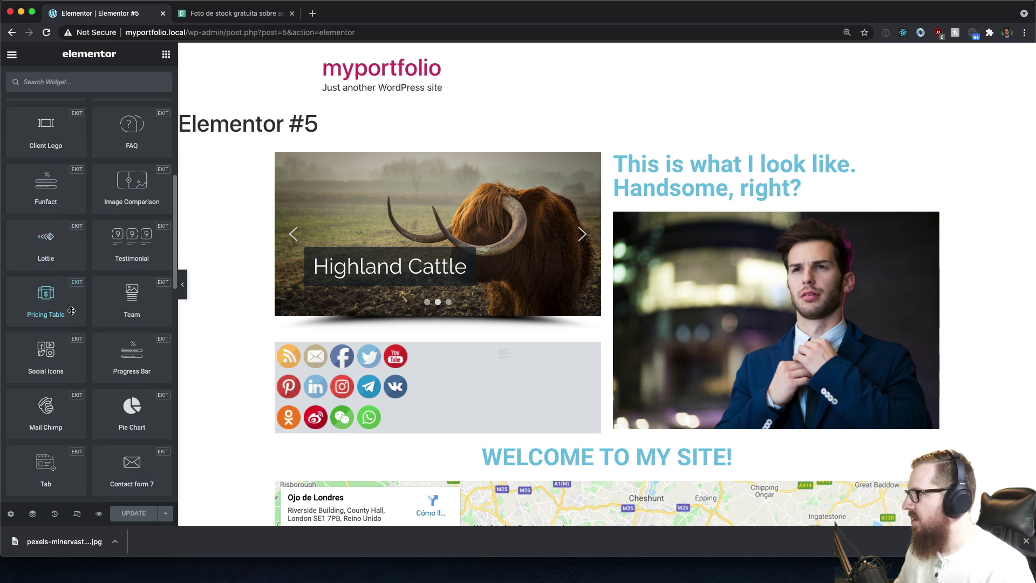
scroll(72, 311, down, 1)
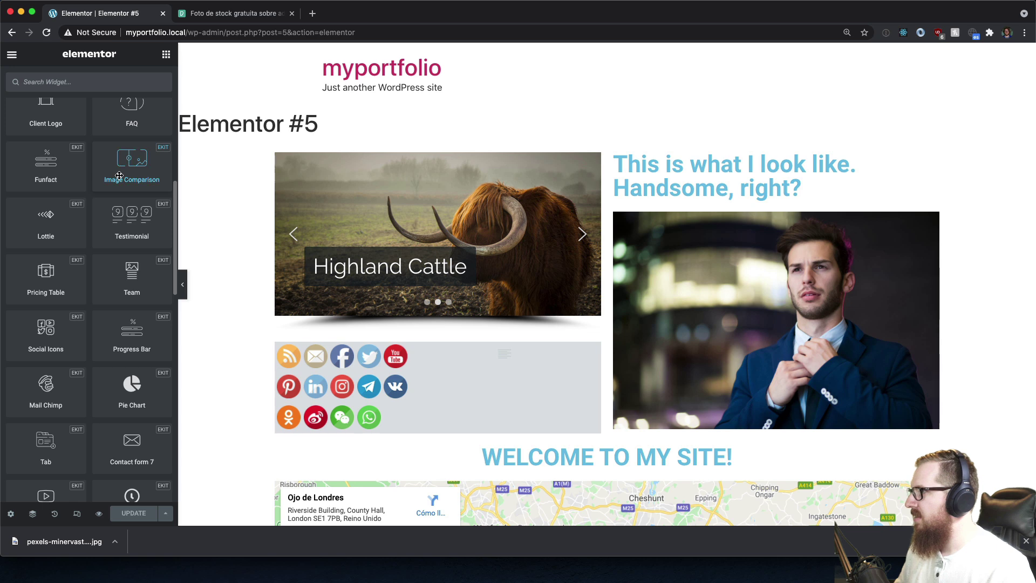
Place an Image Comparison widget above the Highland Cattle slider.
drag(119, 175, 393, 165)
mouse_move(95, 215)
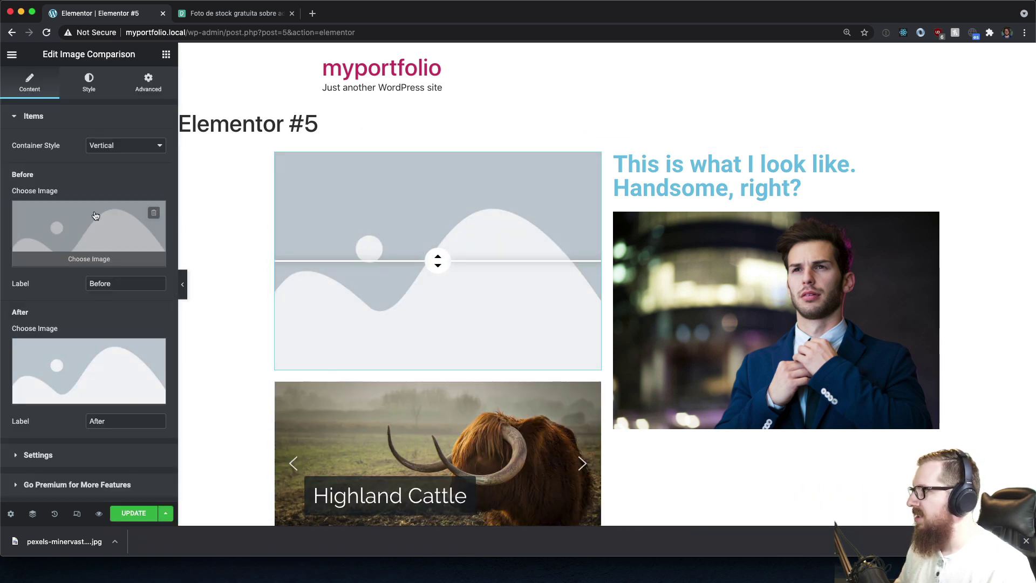
click(246, 15)
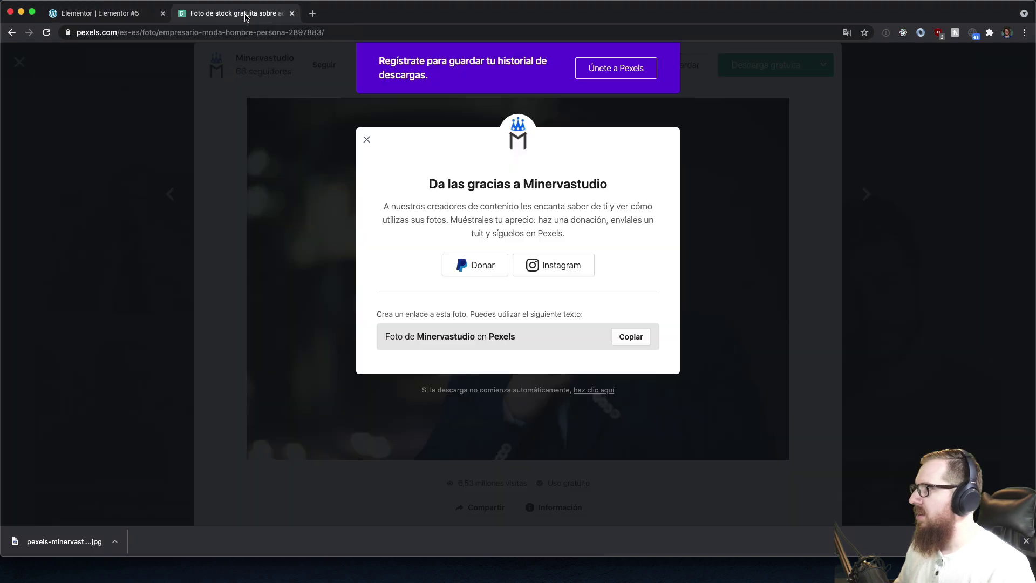
click(367, 140)
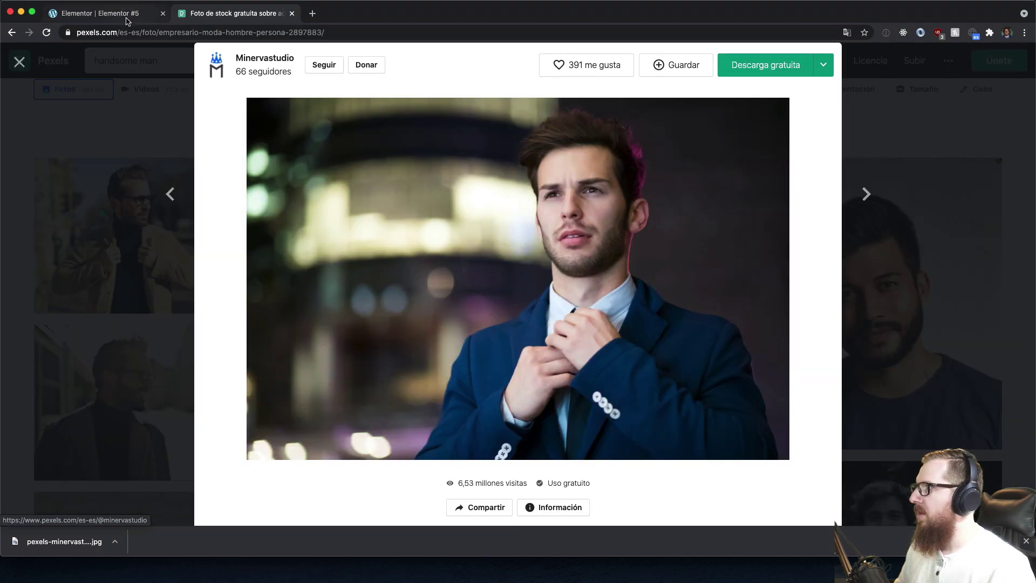
click(100, 12)
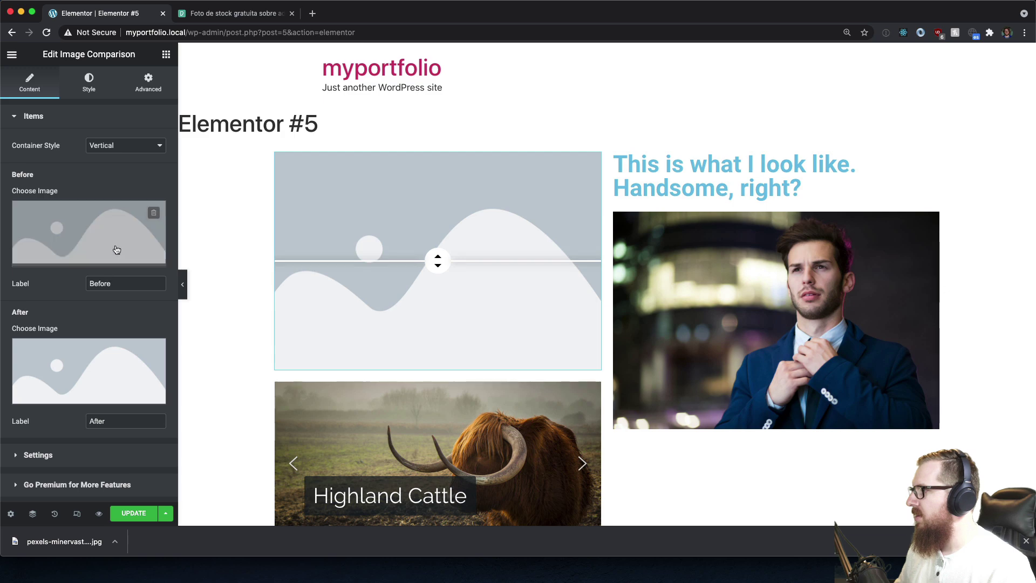
Try the suited man photo as the Before image, then remove it and select it for After.
click(104, 256)
click(89, 218)
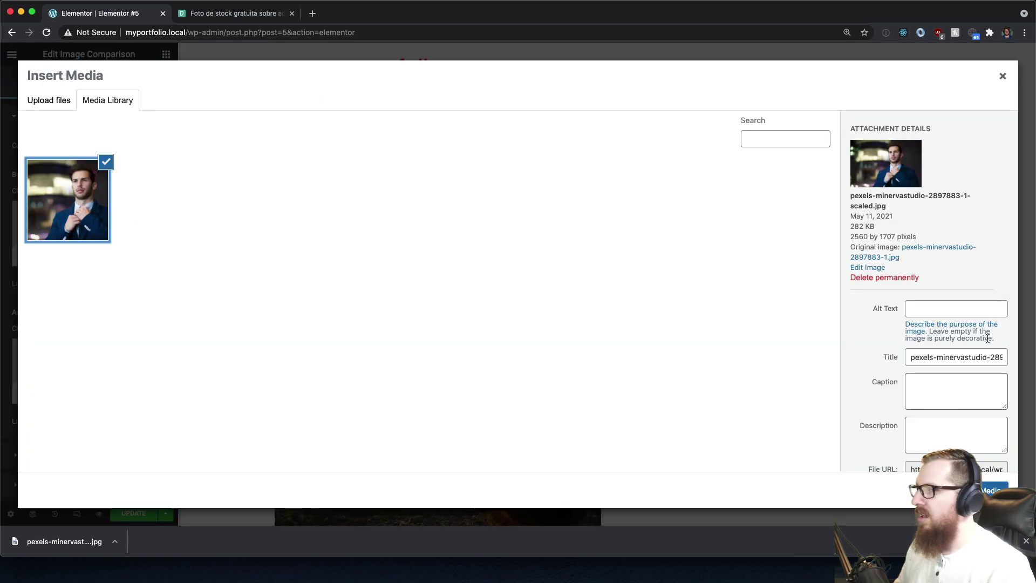
click(990, 490)
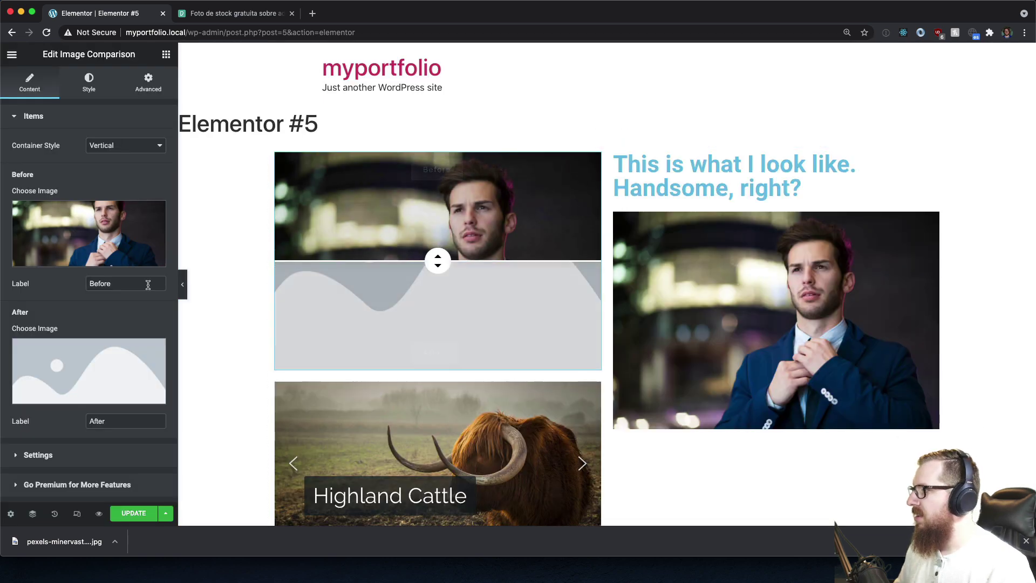
click(154, 216)
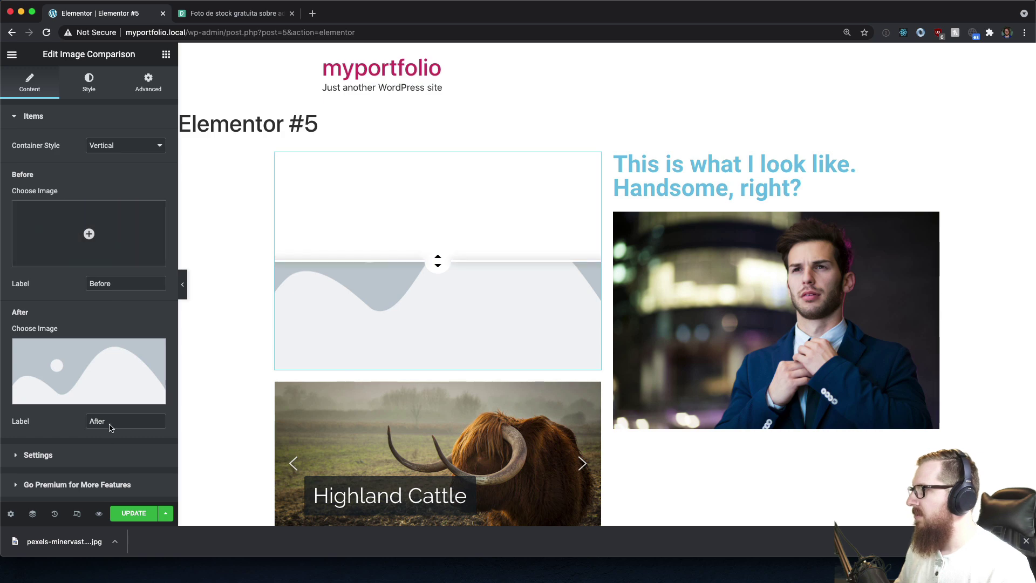
click(94, 171)
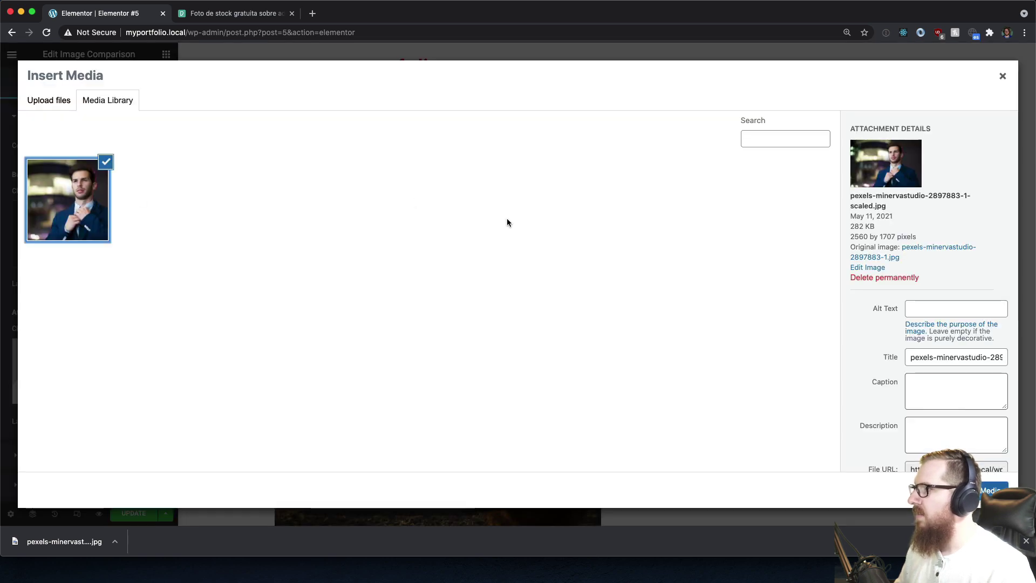
Insert the suited man photo as the After image and return to the Pexels search results.
click(991, 490)
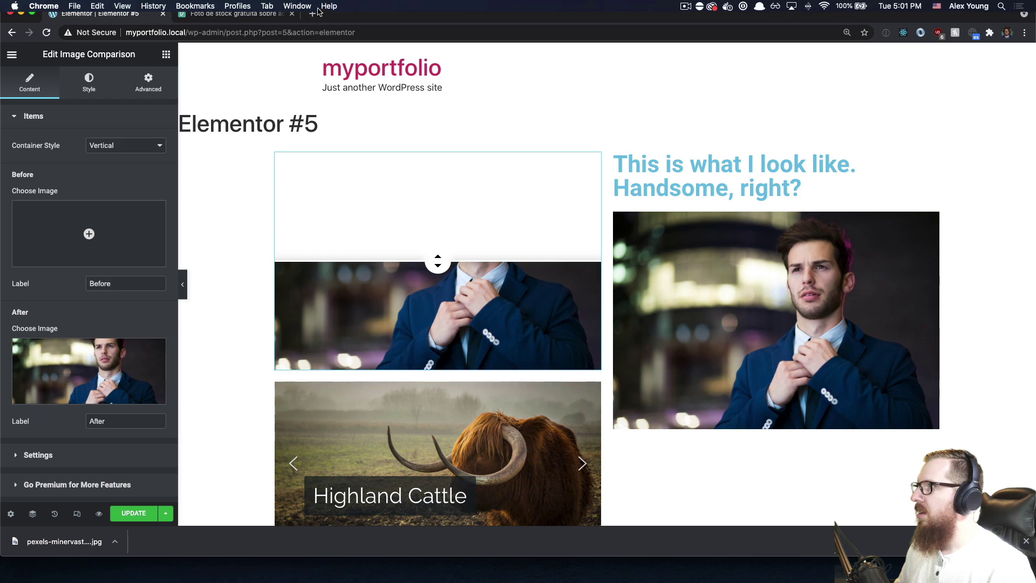
click(261, 15)
click(115, 138)
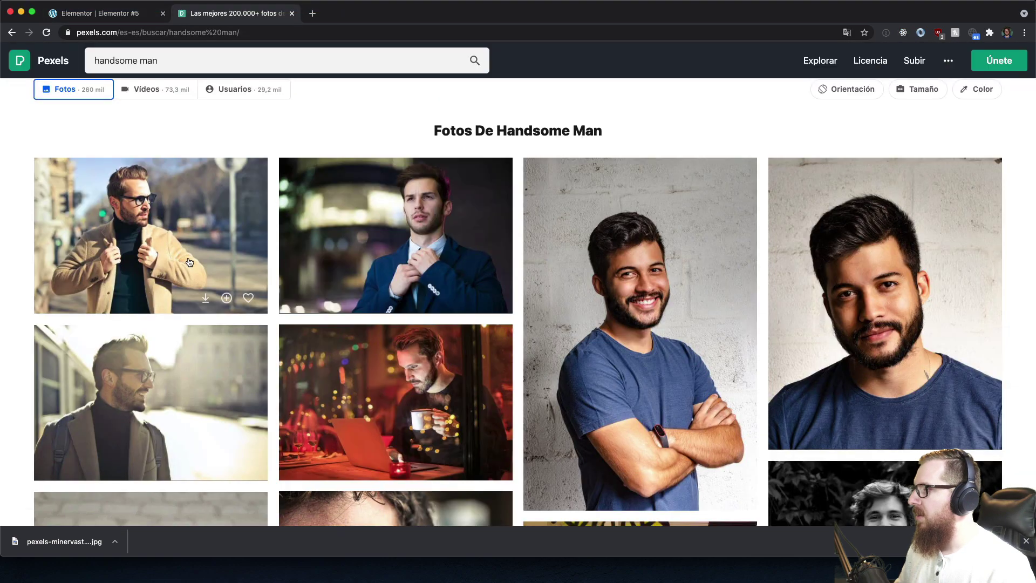
Download the laptop-and-coffee photo from Pexels at Original size.
scroll(214, 346, down, 3)
scroll(214, 346, down, 8)
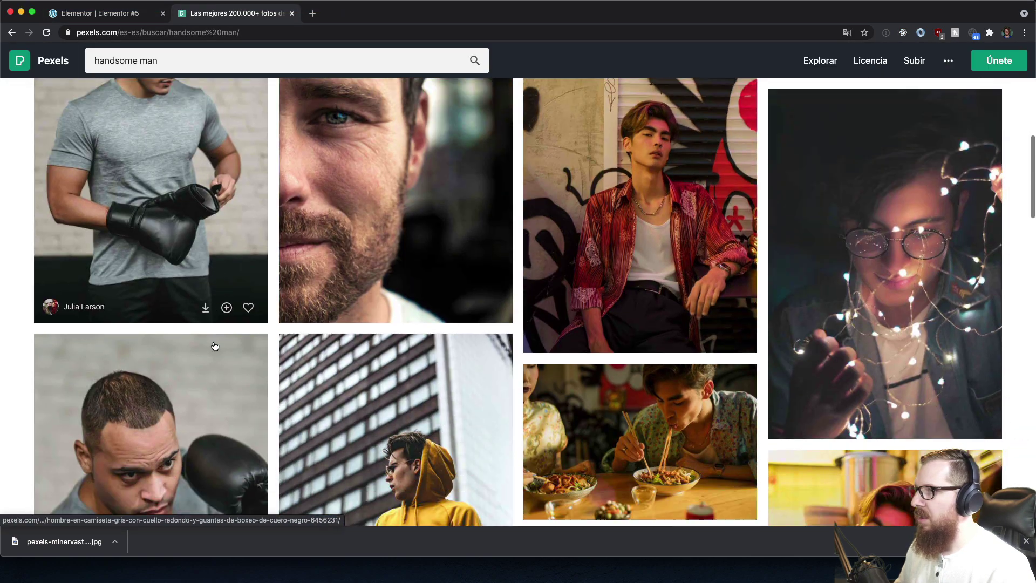
scroll(214, 346, down, 3)
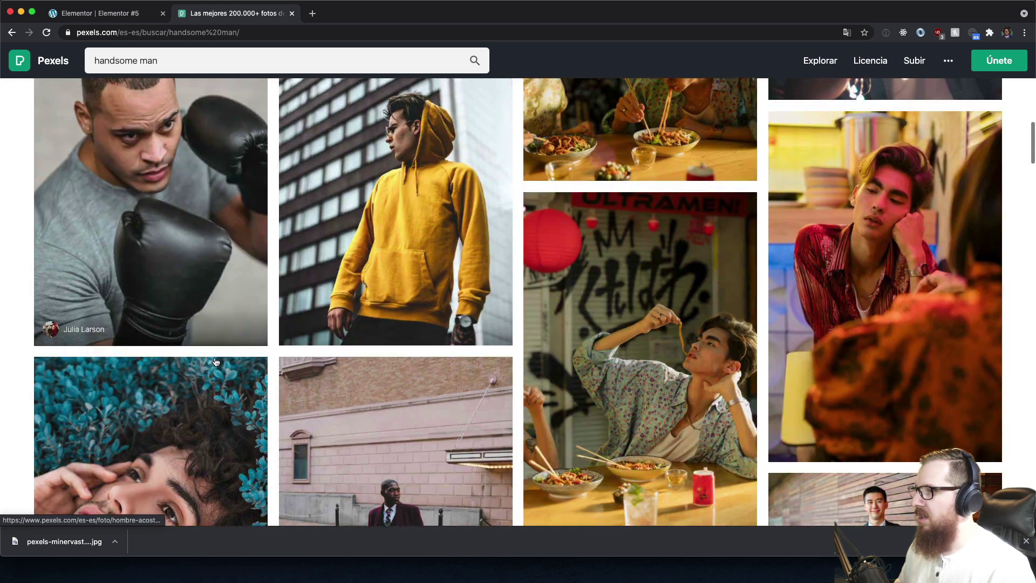
scroll(425, 174, up, 15)
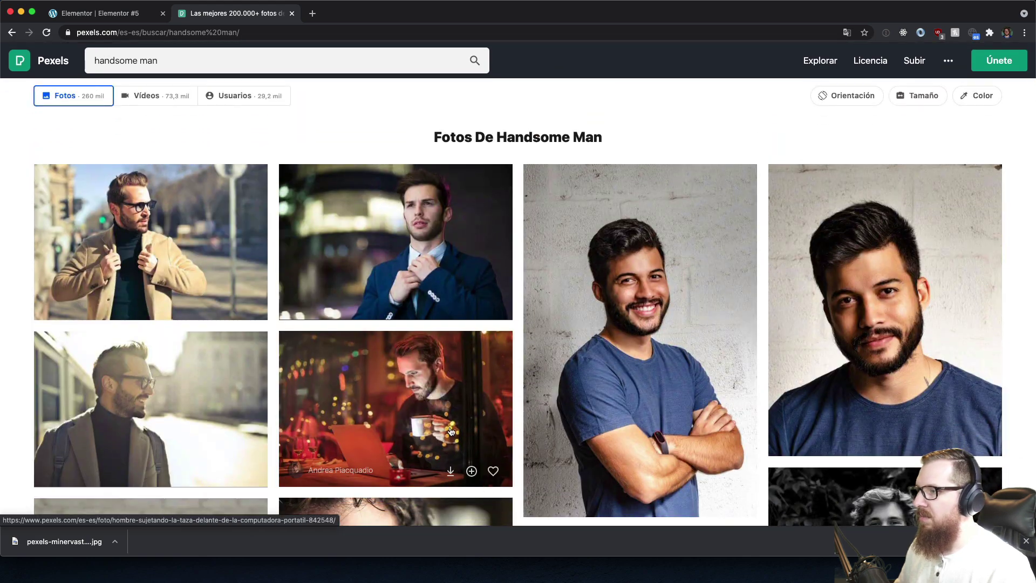
click(441, 396)
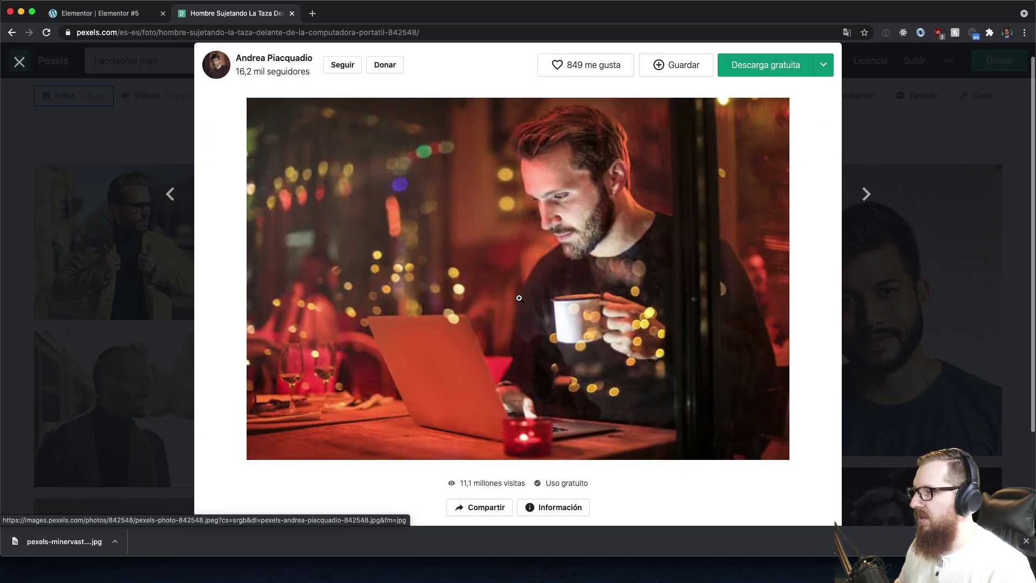
click(823, 65)
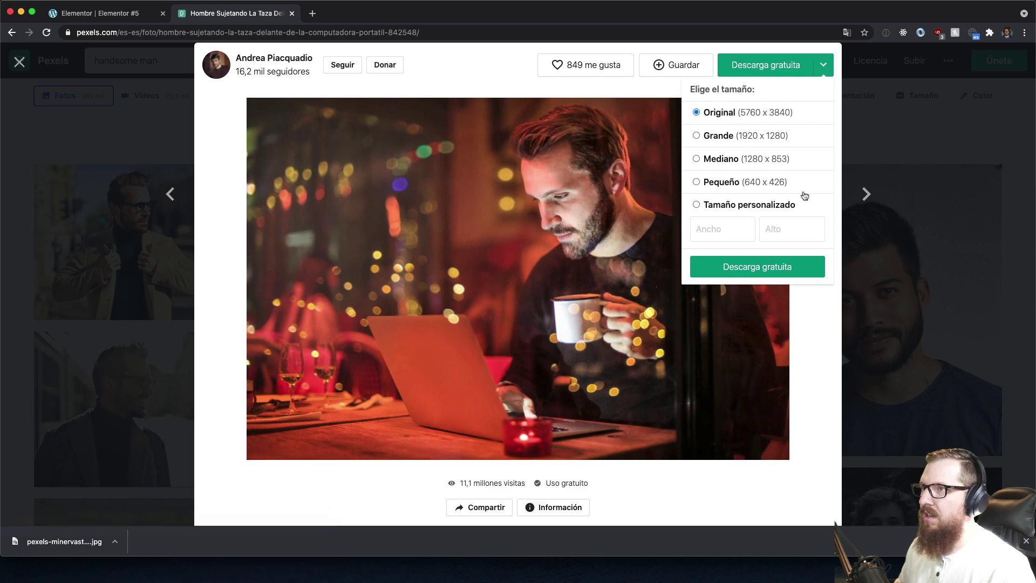
click(735, 266)
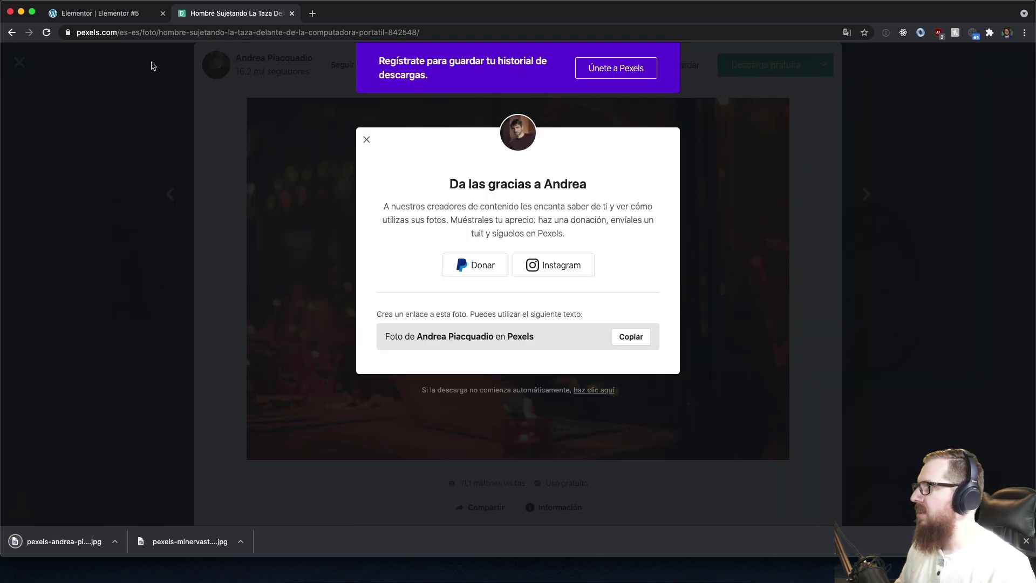
click(108, 14)
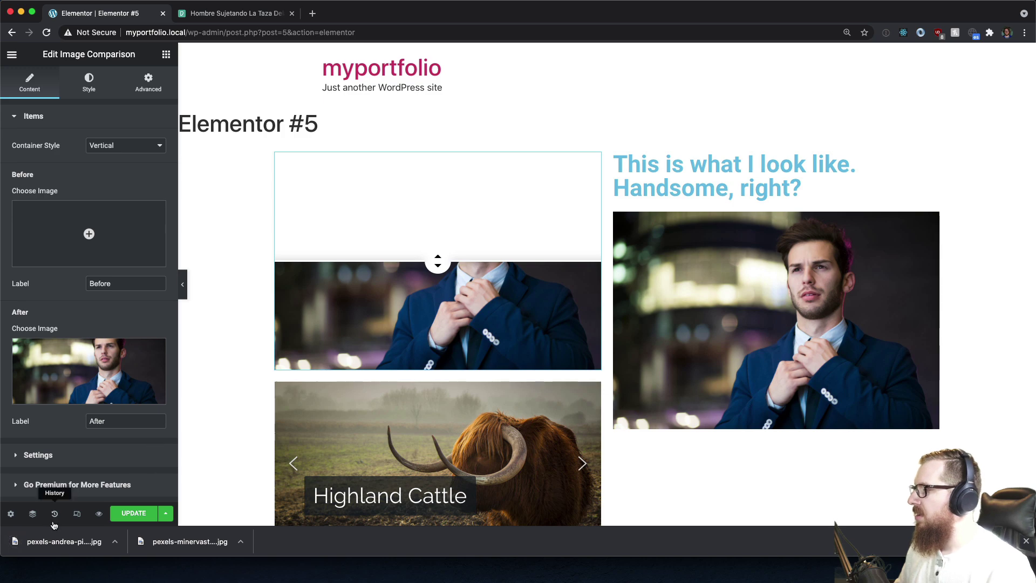
Upload the downloaded laptop photo and insert it as the comparison's Before image.
click(90, 245)
drag(64, 541, 729, 459)
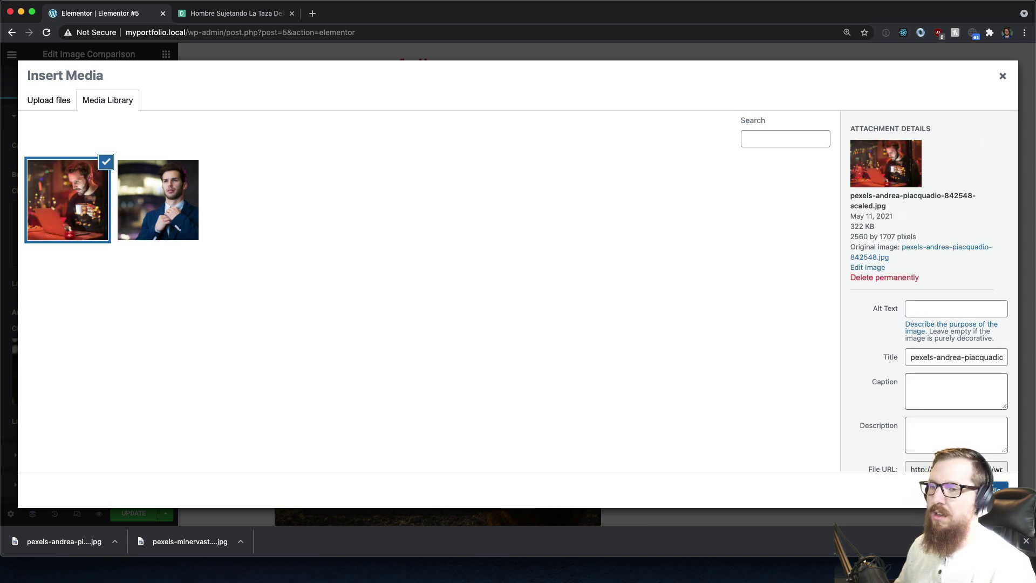
click(996, 490)
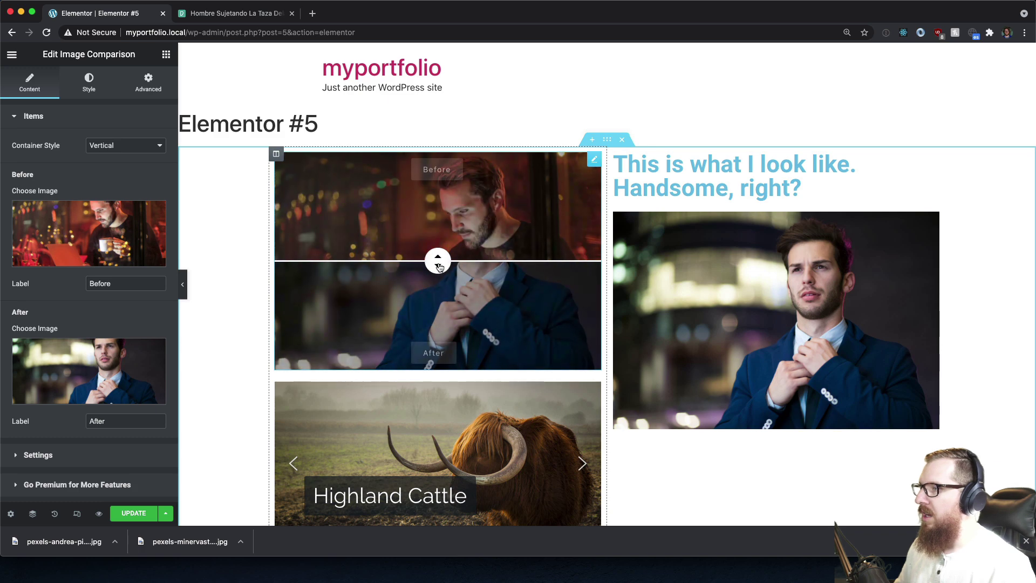
drag(439, 267, 474, 211)
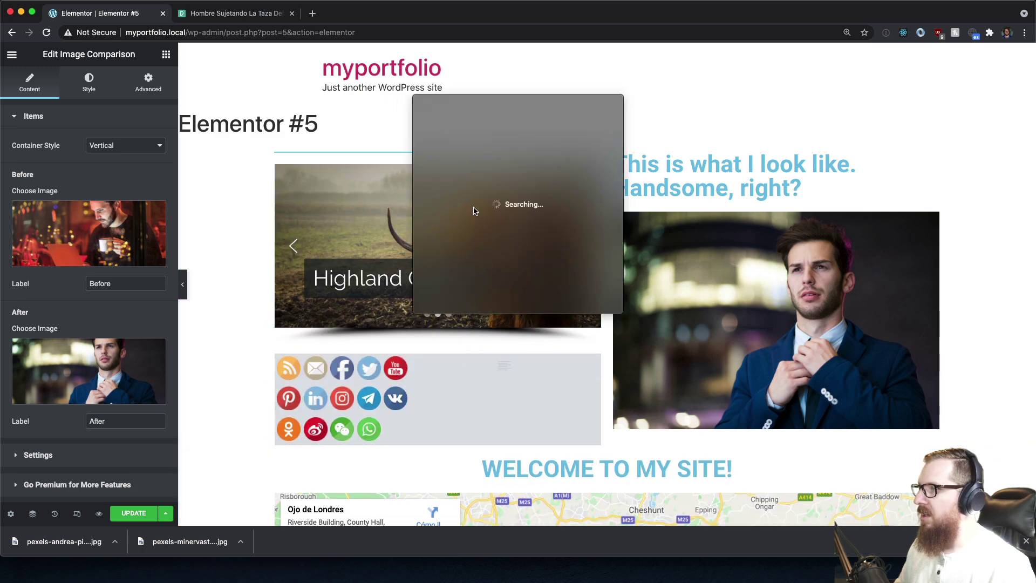
click(711, 115)
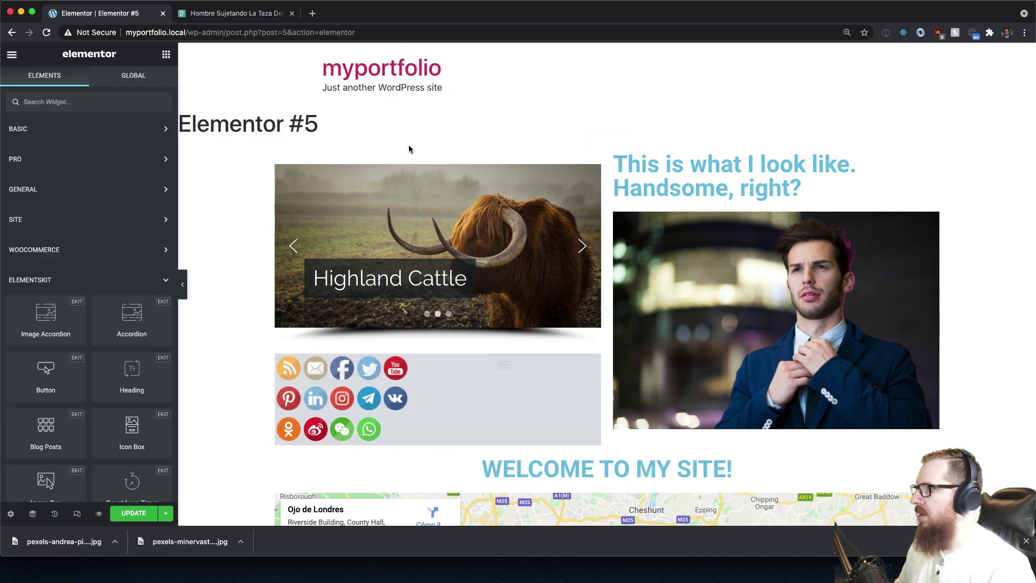
scroll(97, 303, down, 3)
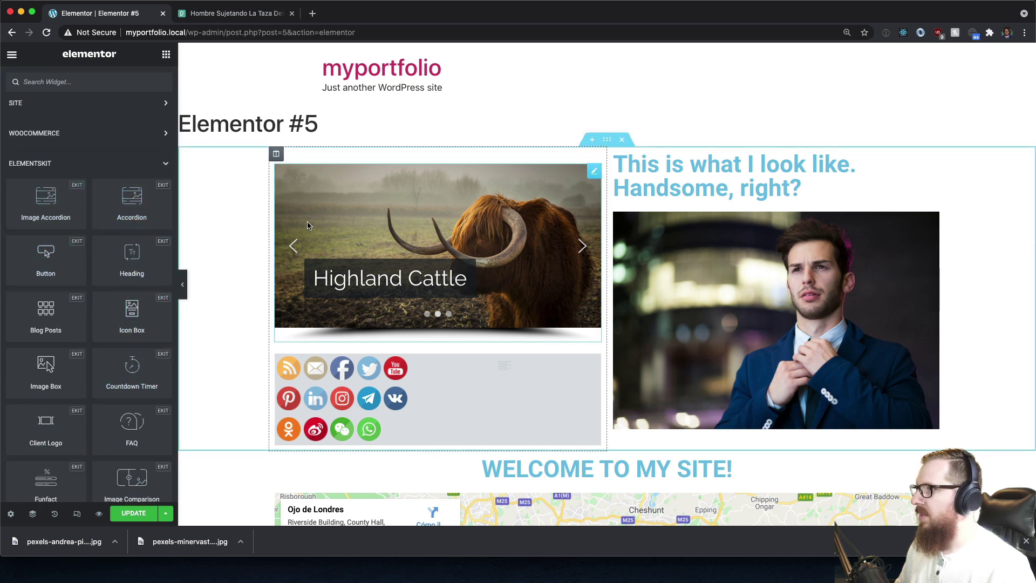
Add another Image Comparison above the cattle slider with the laptop photo as Before, and update.
drag(428, 109, 432, 167)
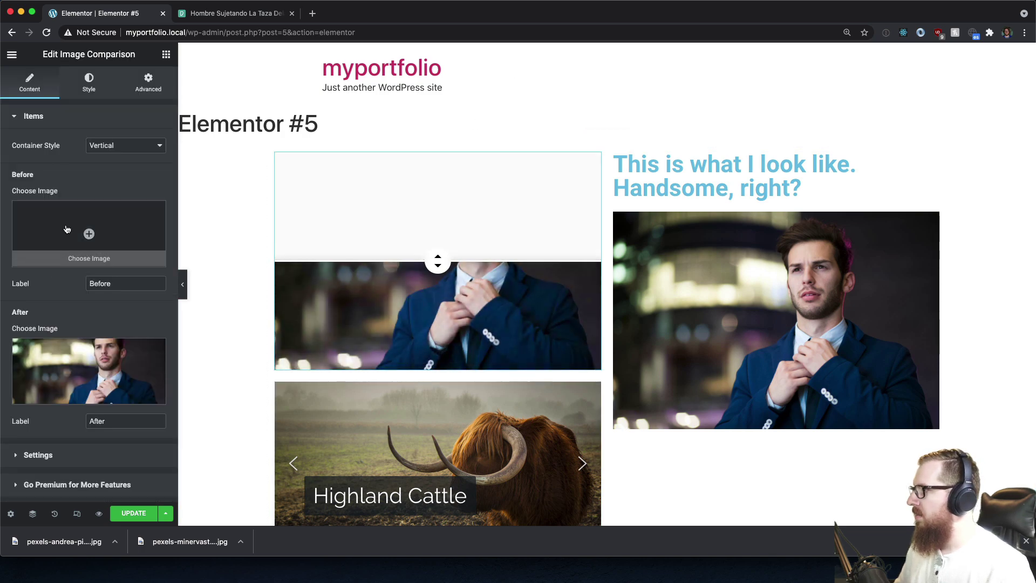
click(86, 232)
click(78, 215)
click(991, 490)
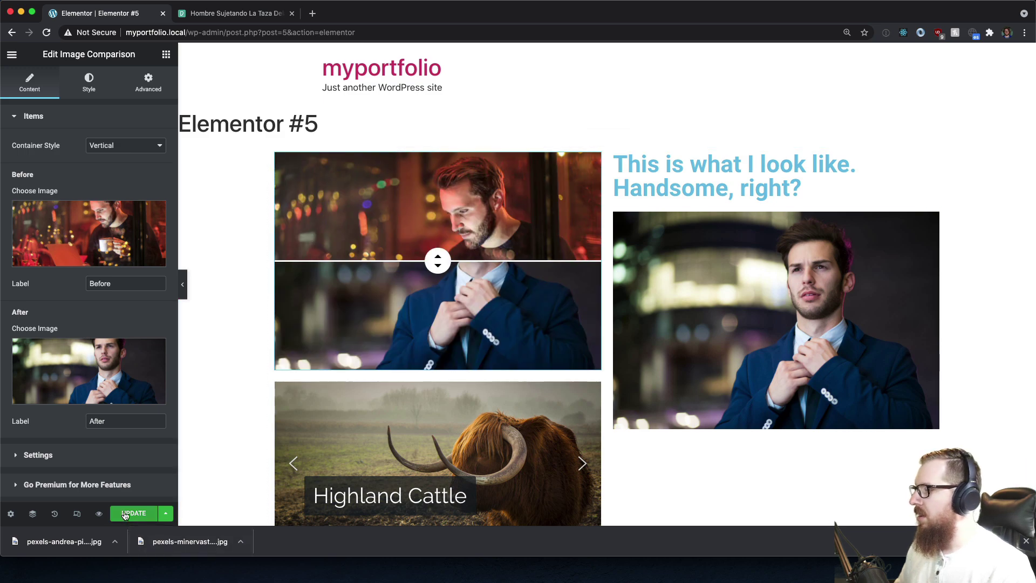
click(129, 513)
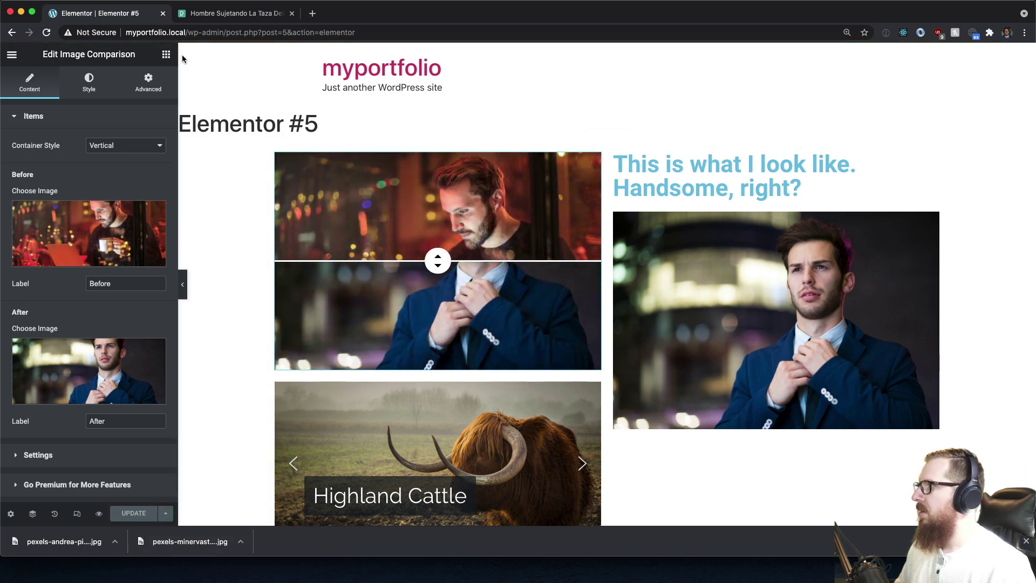
Add a Heading reading 'Here is a handy slider to see how nice i clean up!' and save.
click(166, 54)
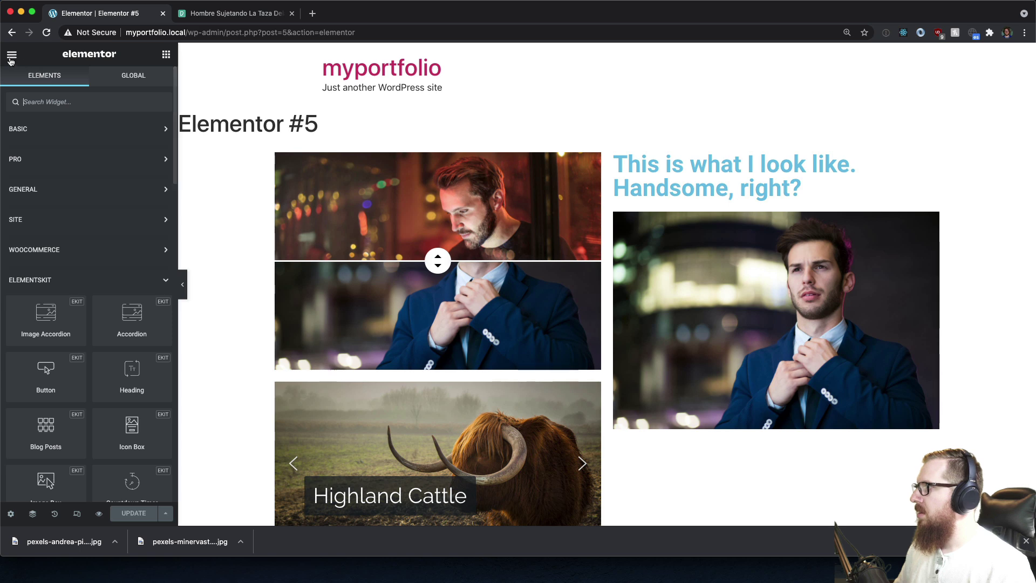
click(12, 55)
click(166, 55)
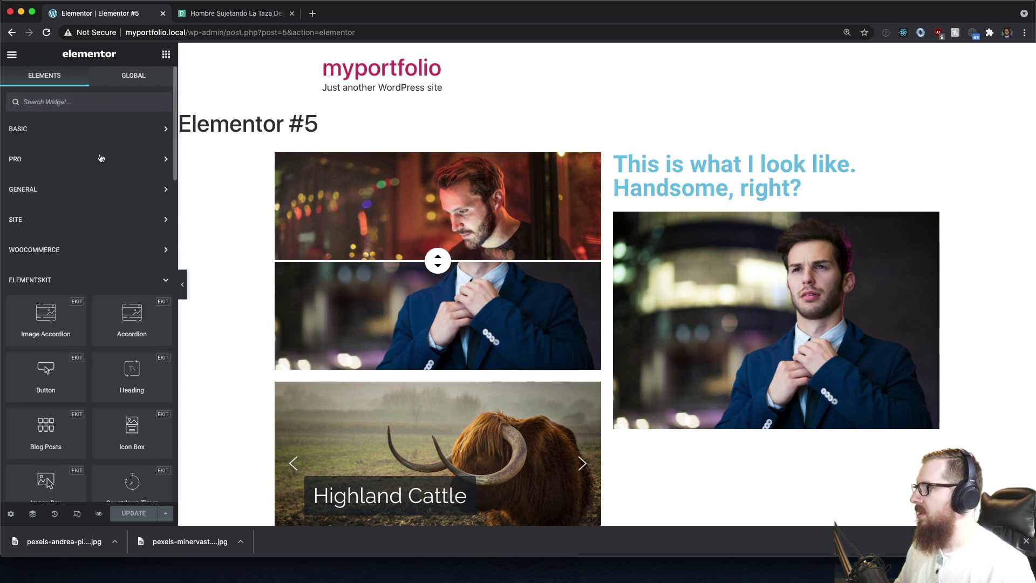
click(92, 133)
drag(132, 157, 428, 161)
click(138, 174)
key(super+a)
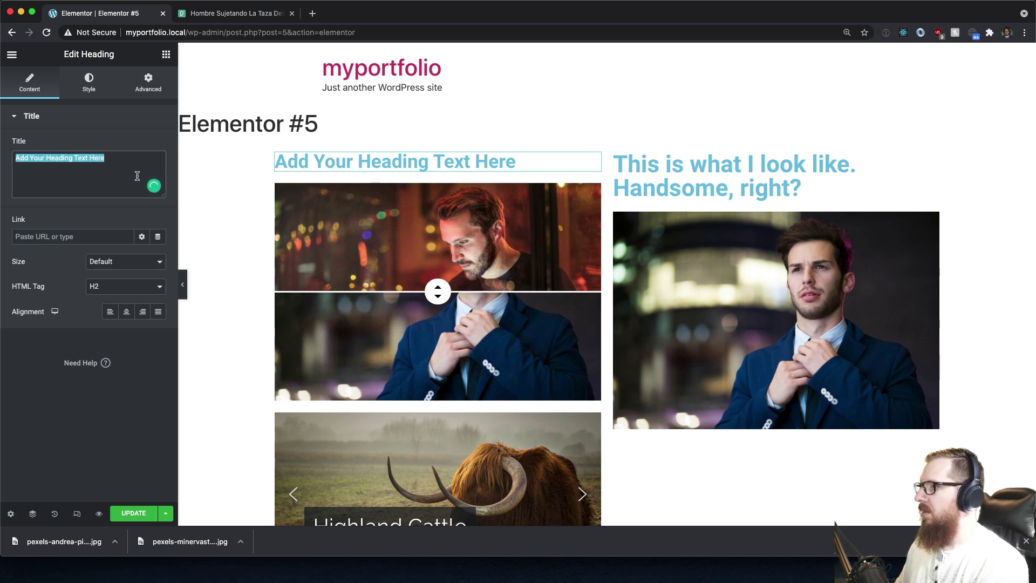
text(Here)
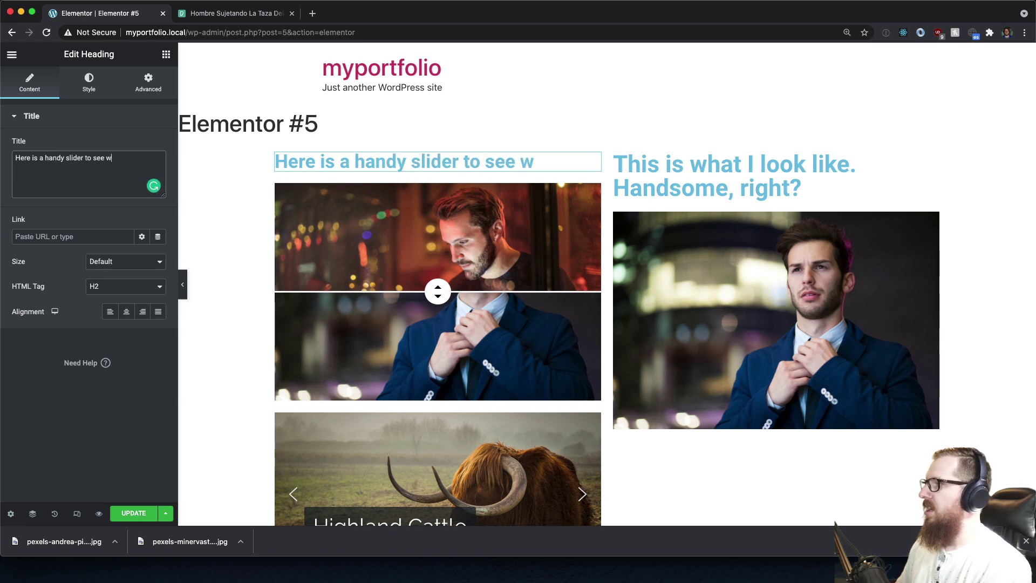
text( is a handy slider to see how nice i clean up!)
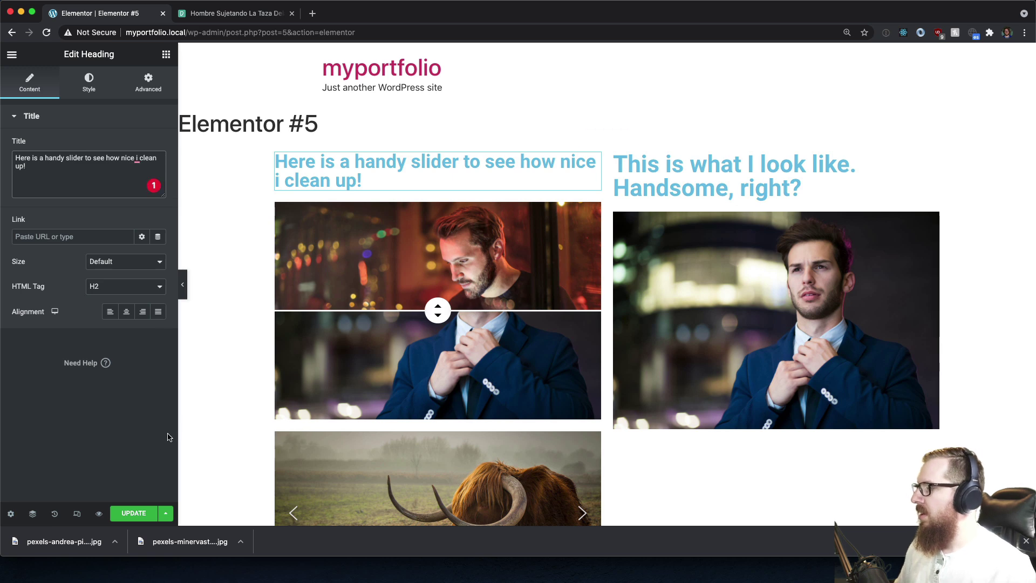
key(ctrl+s)
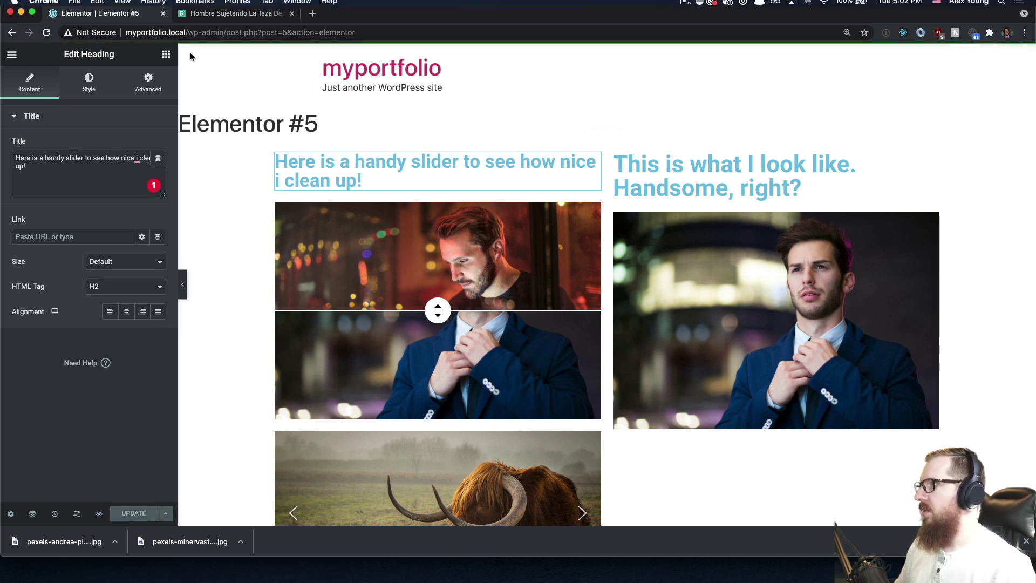
Search widgets for 'menu' and drop a Nav menu widget onto the page.
click(166, 54)
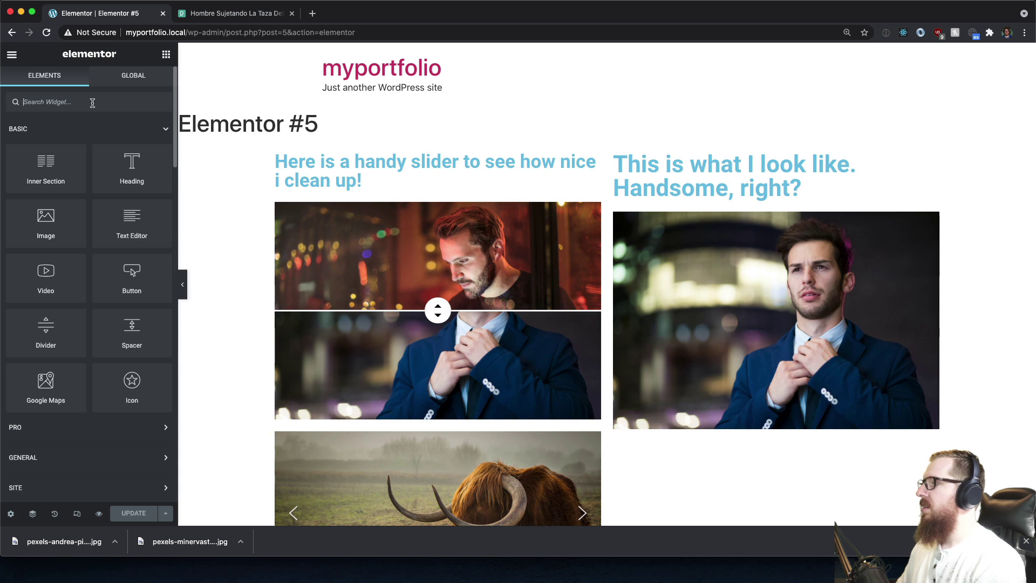
text(menu)
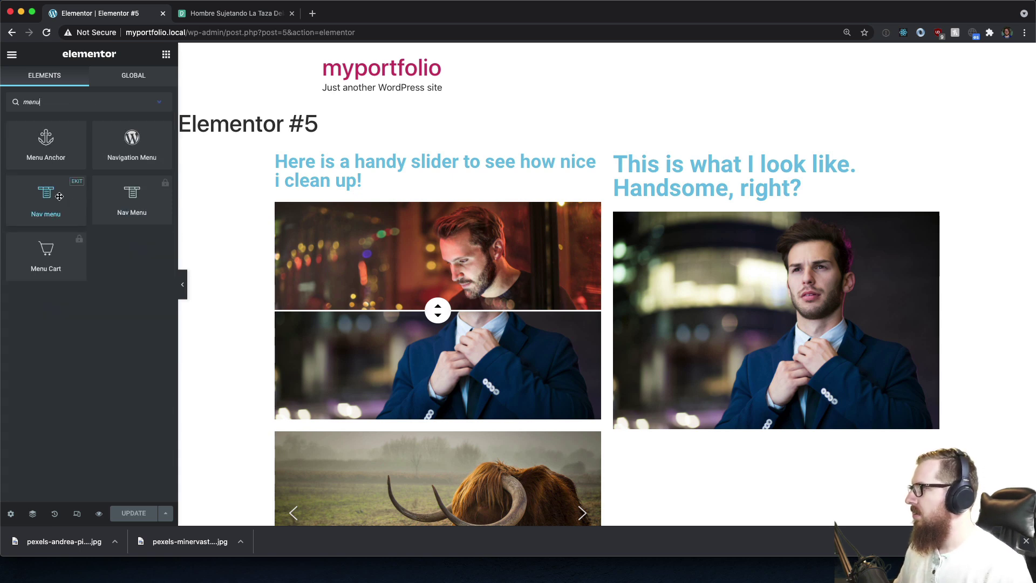
drag(45, 196, 590, 146)
Add a two-column section at the top and place a Nav menu in its right column.
click(581, 195)
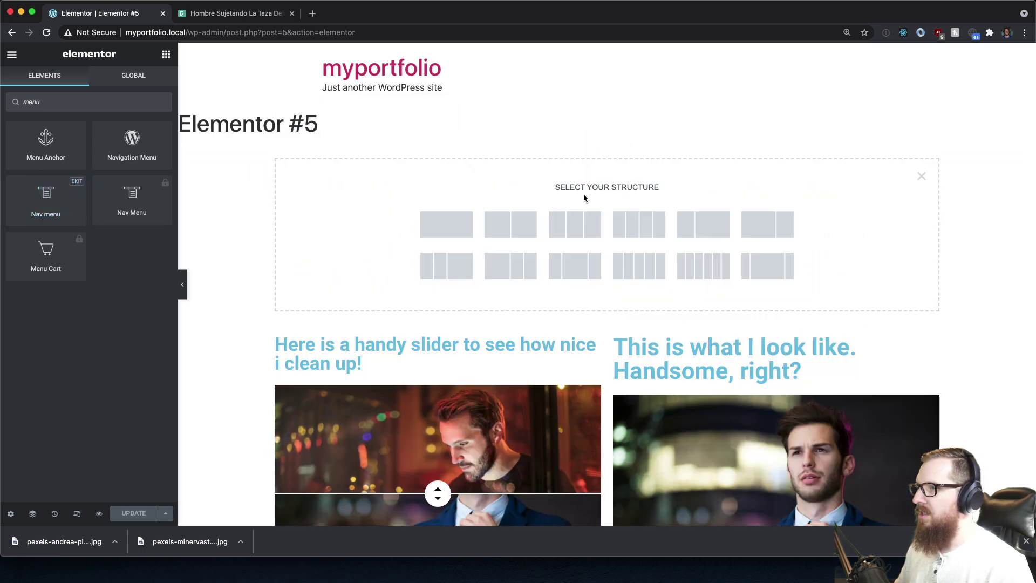
click(517, 226)
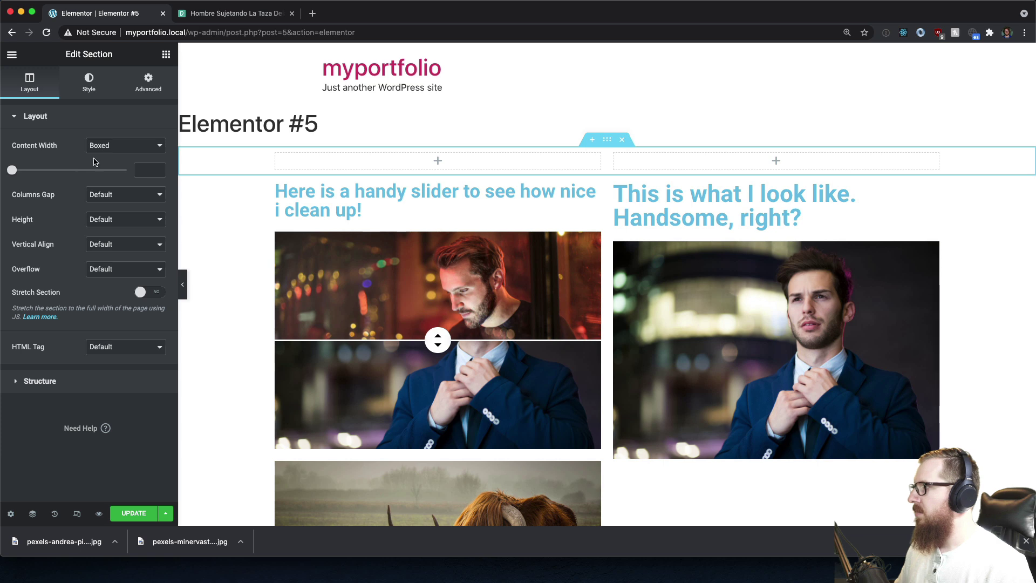
click(166, 55)
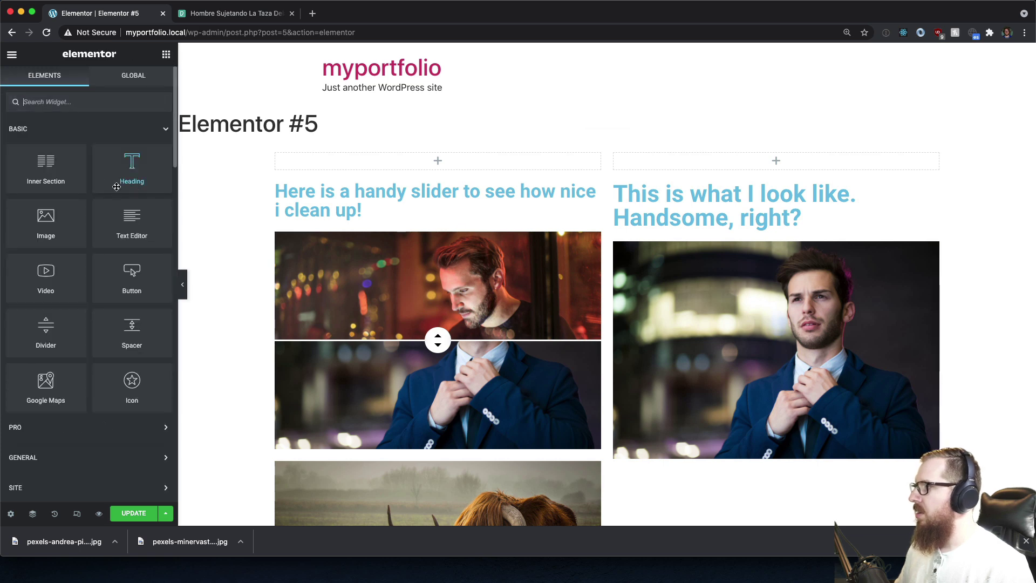
click(118, 100)
text(menu)
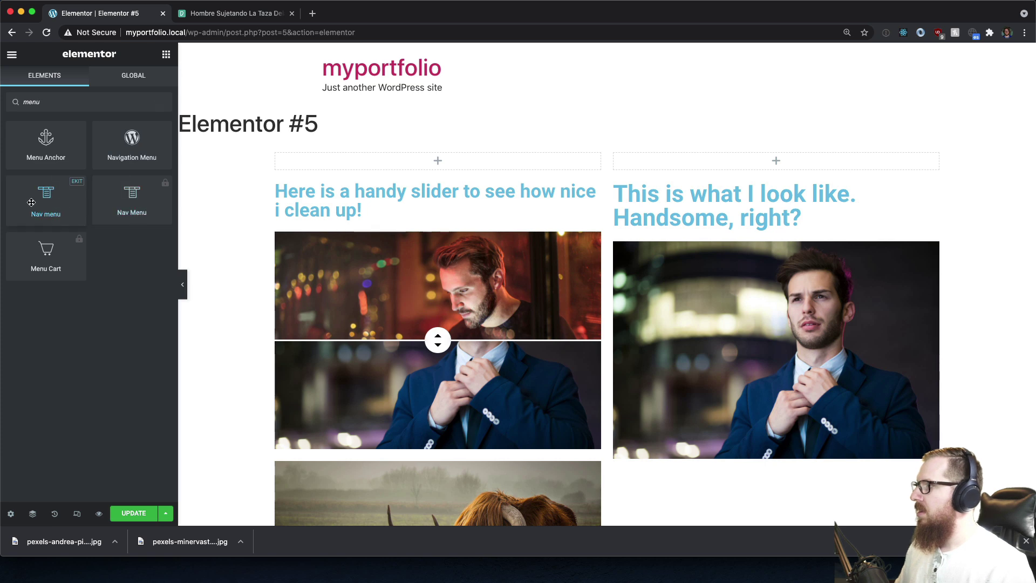
drag(31, 203, 778, 169)
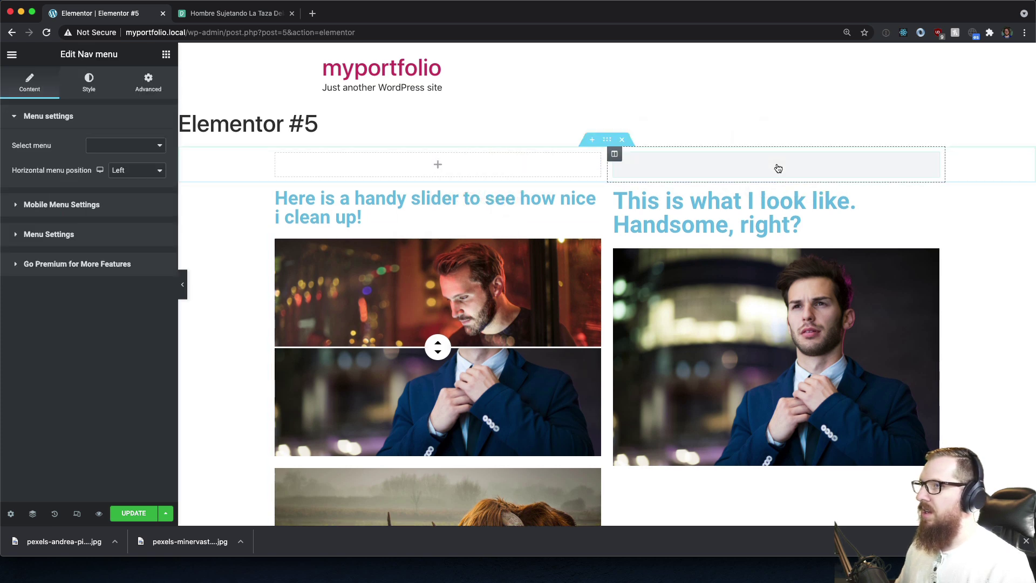
Set the Nav menu to Menu 1 and give it a Bounce In entrance animation.
click(121, 151)
click(119, 146)
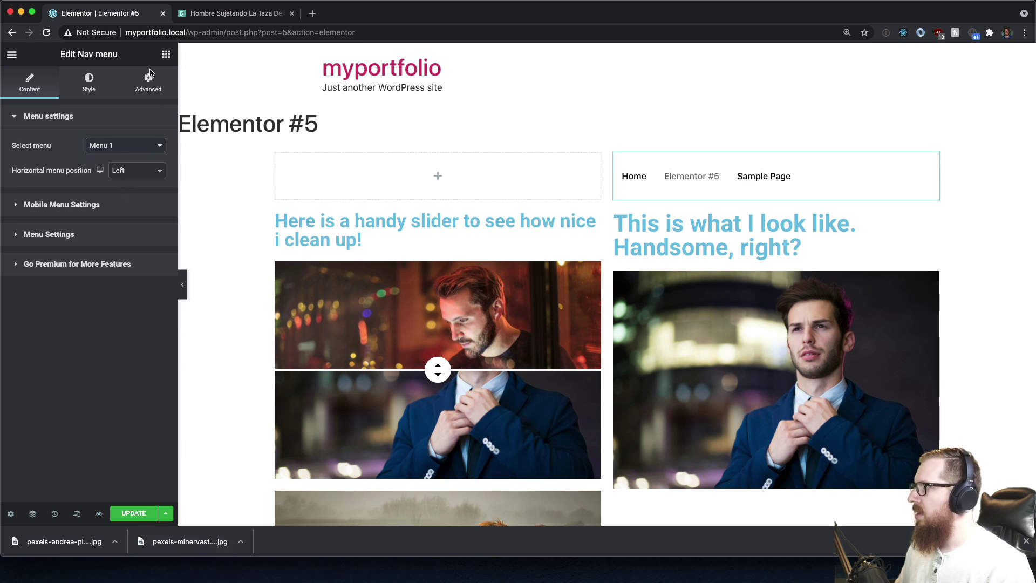
click(148, 82)
click(100, 330)
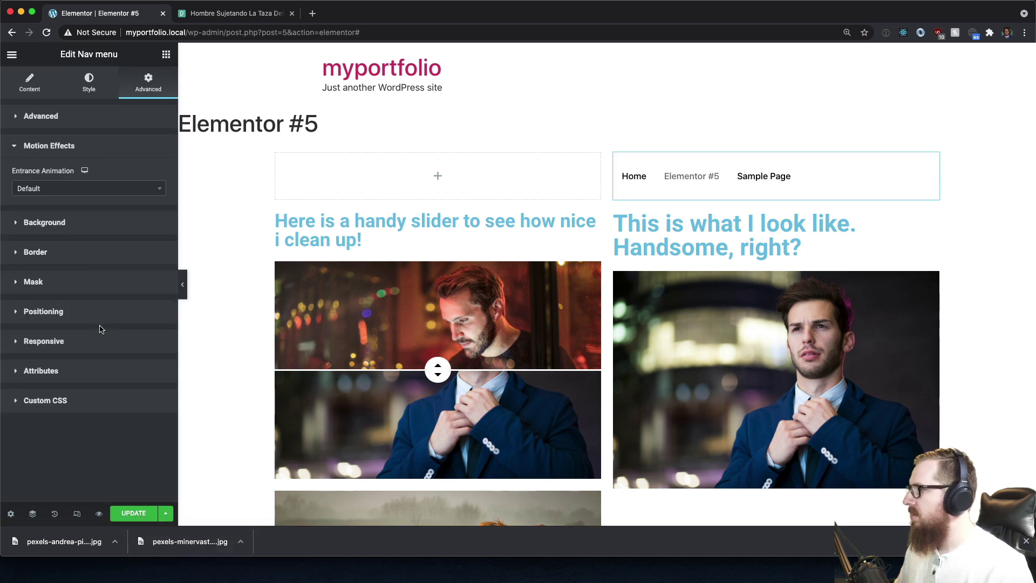
click(79, 186)
scroll(74, 276, down, 5)
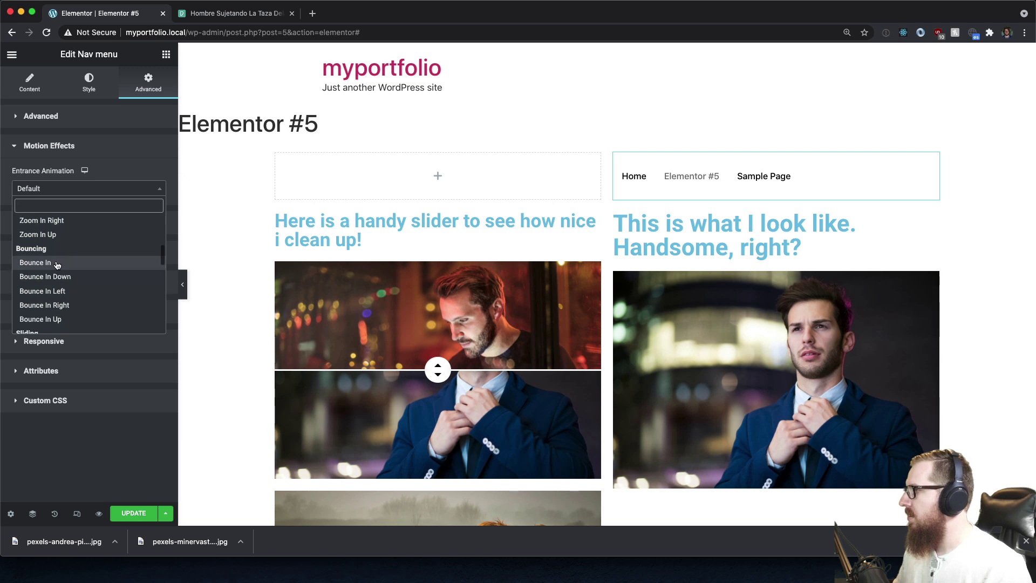
click(59, 262)
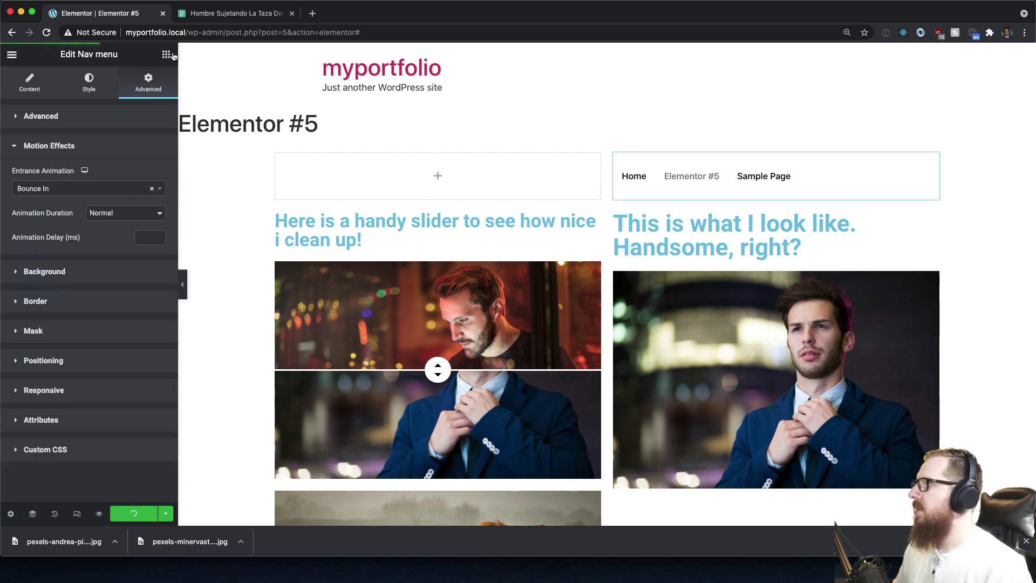
Search Pexels for 'logo' photos.
click(226, 14)
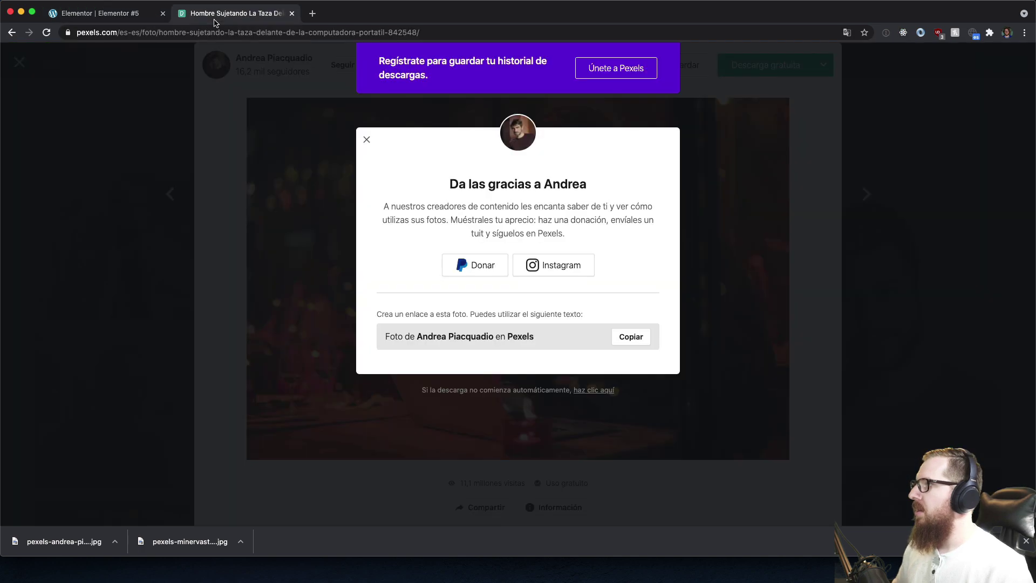
click(320, 156)
click(191, 167)
click(188, 58)
triple_click(189, 61)
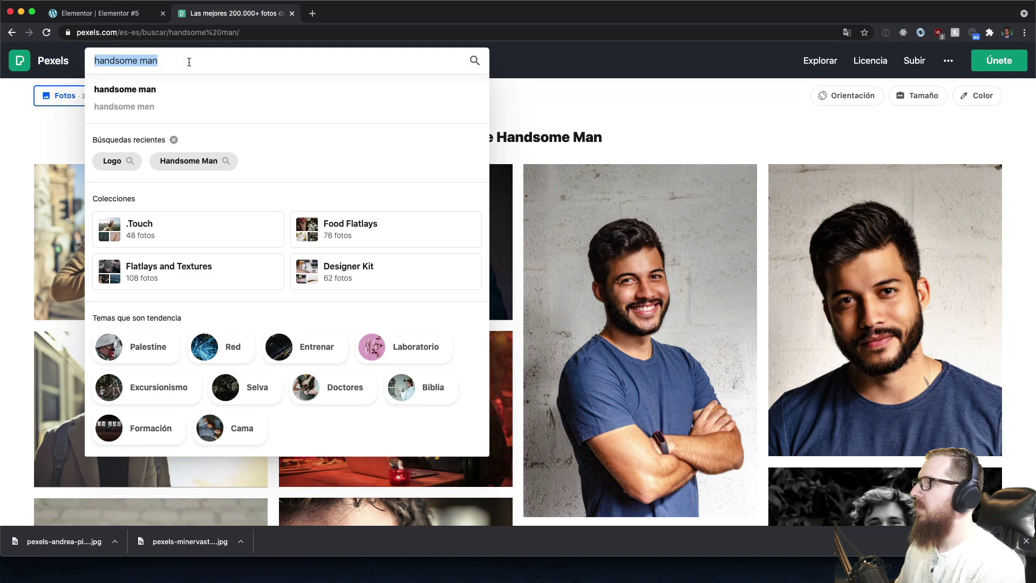
text(logo)
key(Return)
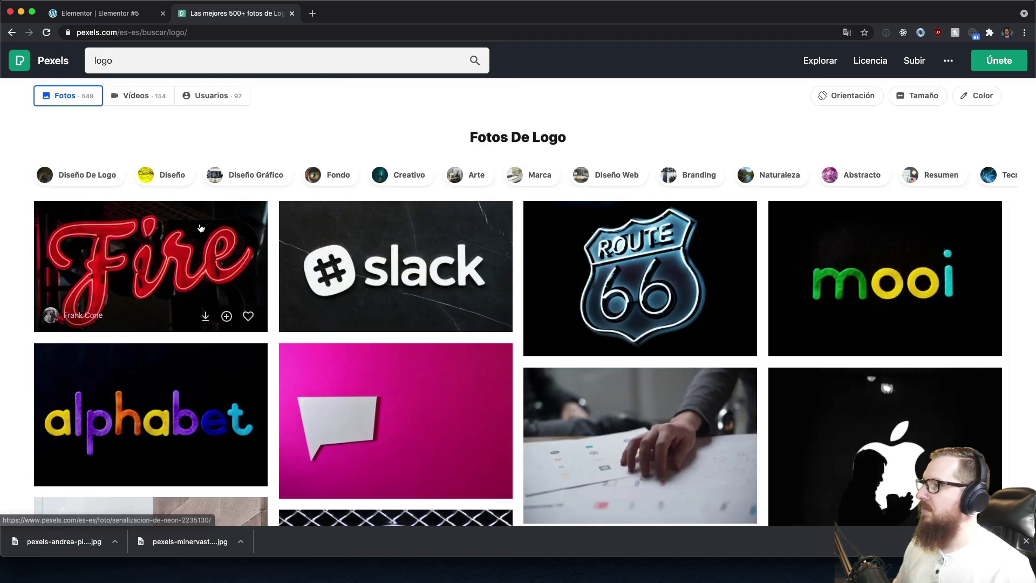
Download the red neon Fire sign photo at its original size.
click(201, 229)
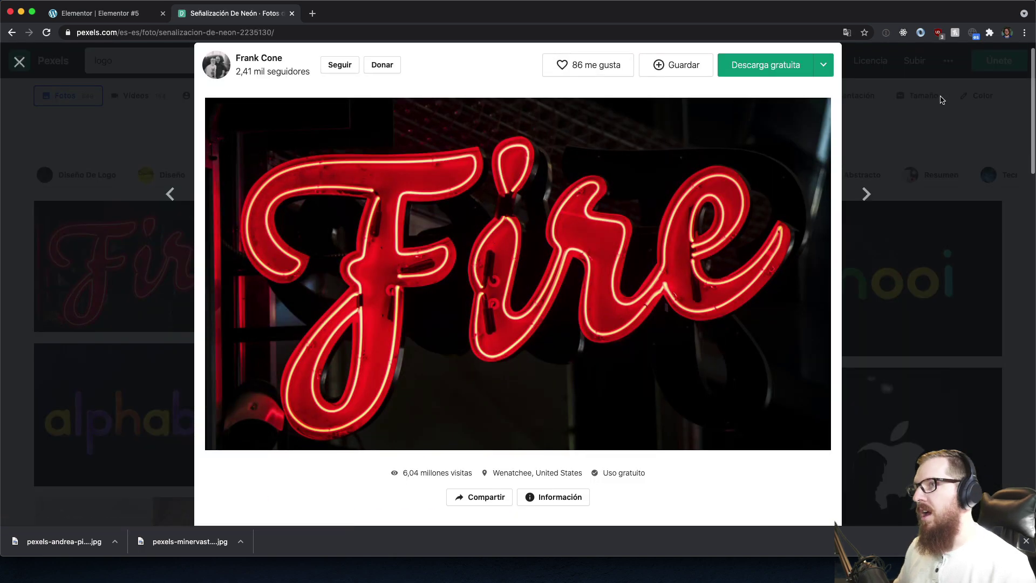
click(826, 64)
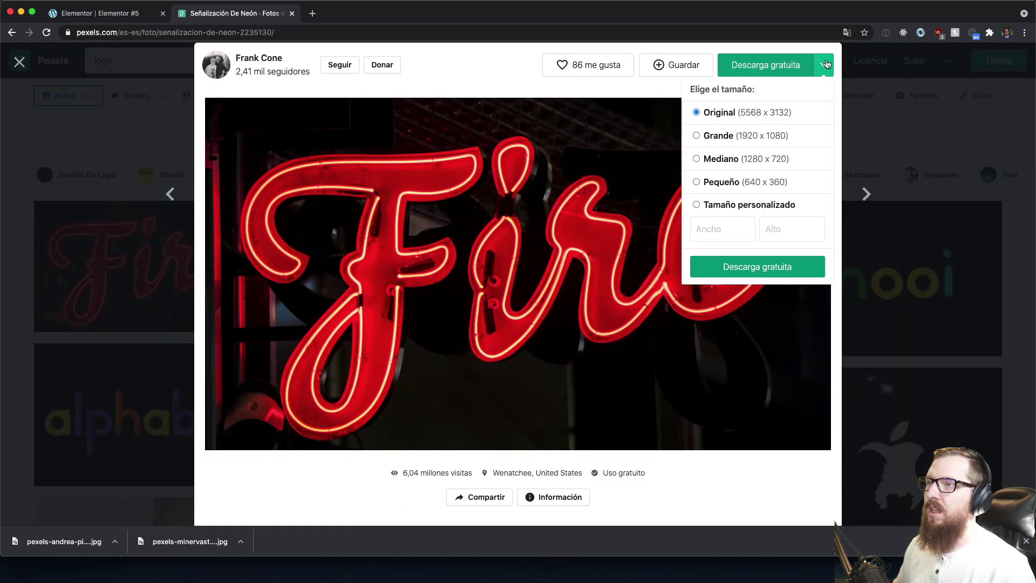
click(744, 268)
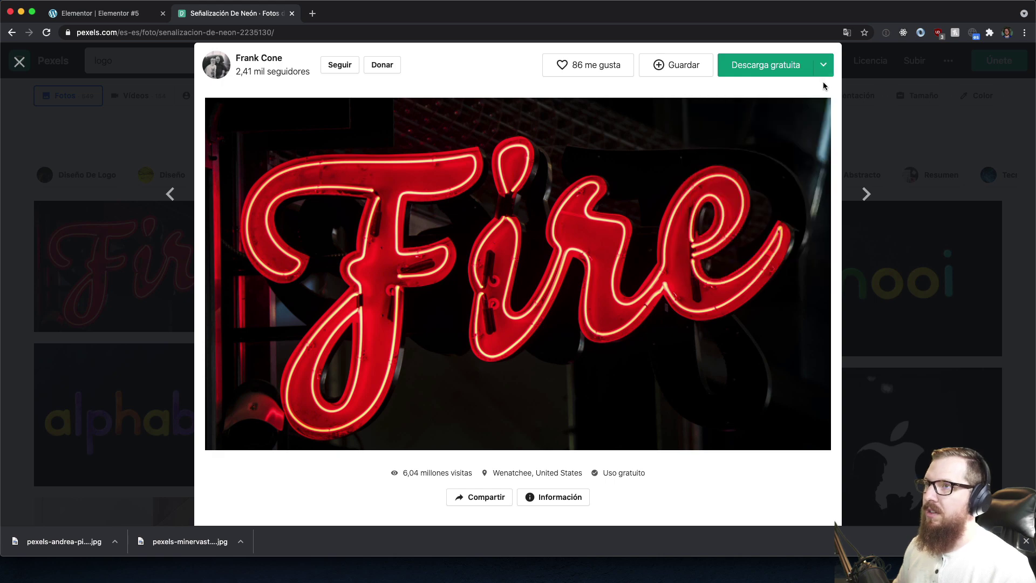
click(823, 65)
click(756, 267)
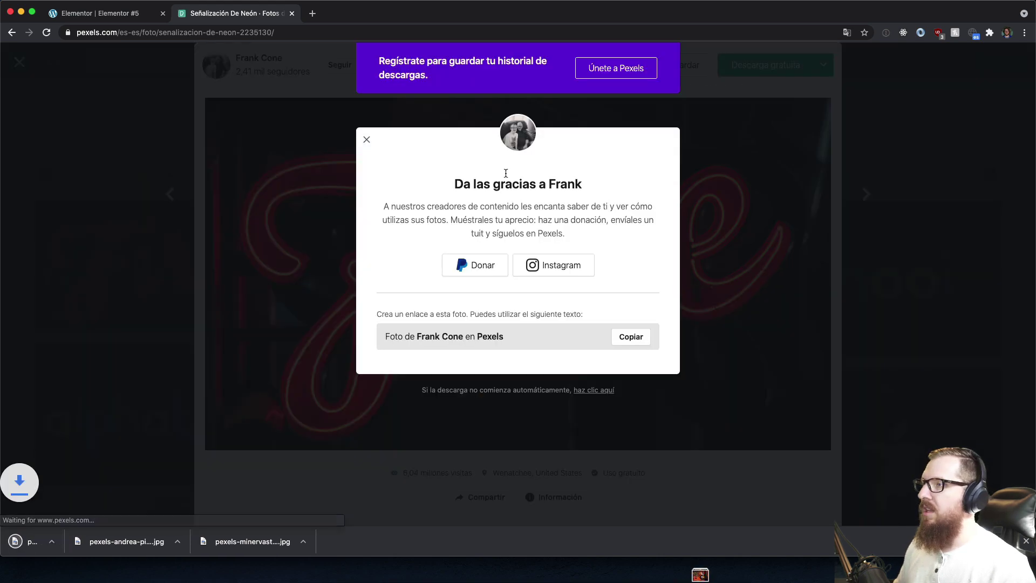
Add an Image widget to the empty top section.
click(102, 13)
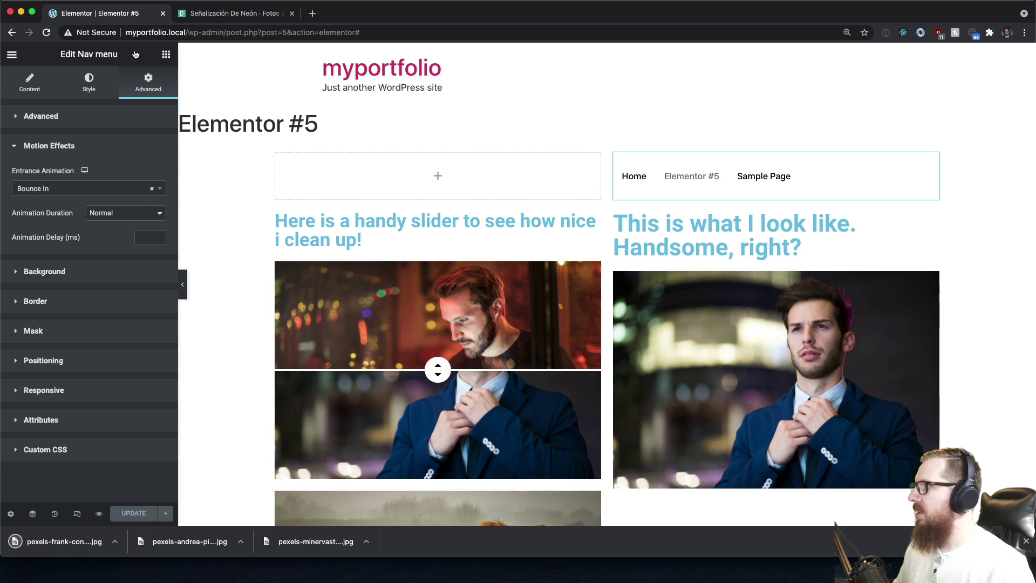
click(166, 55)
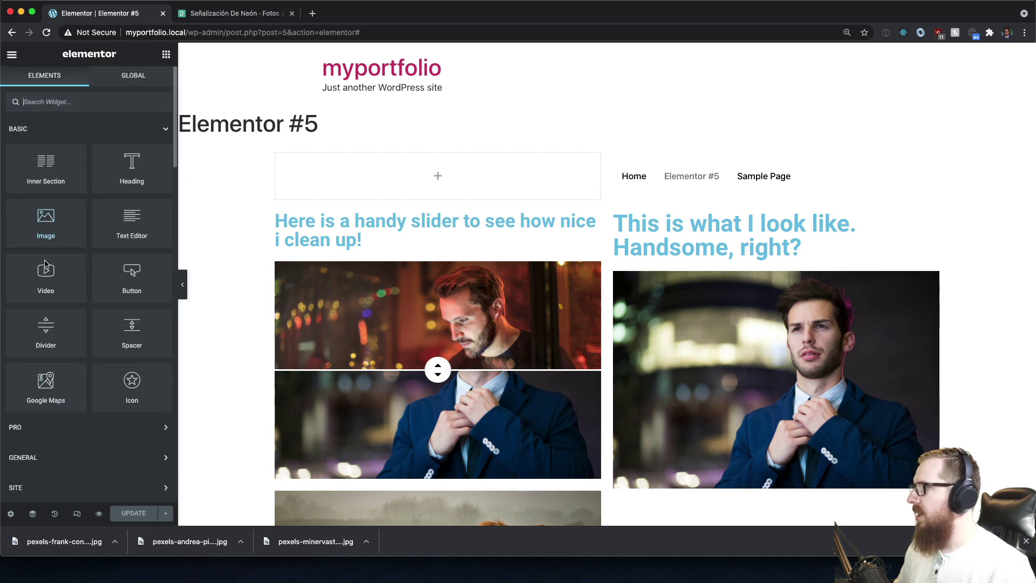
scroll(87, 268, down, 2)
scroll(108, 245, up, 2)
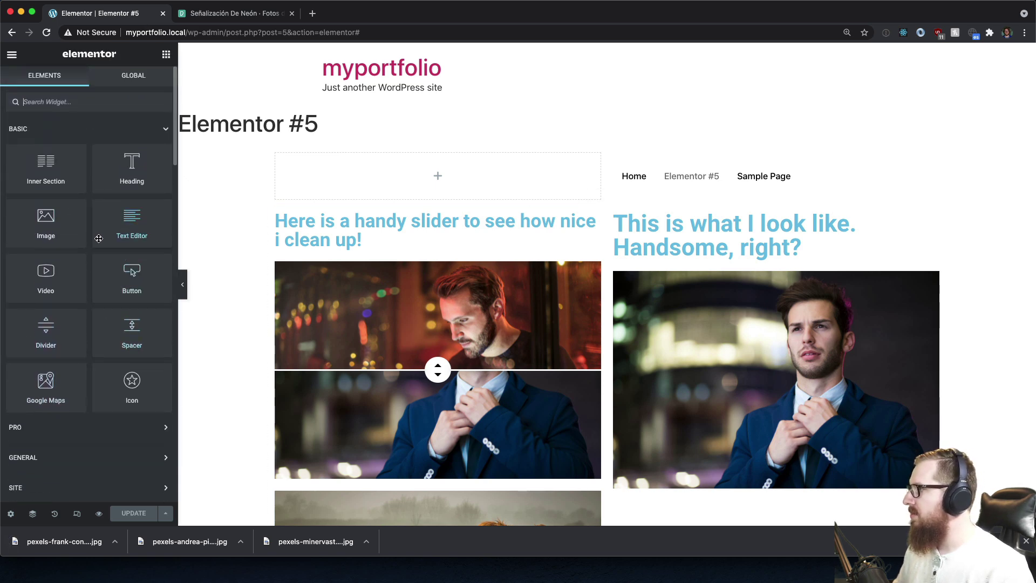
drag(29, 233, 437, 161)
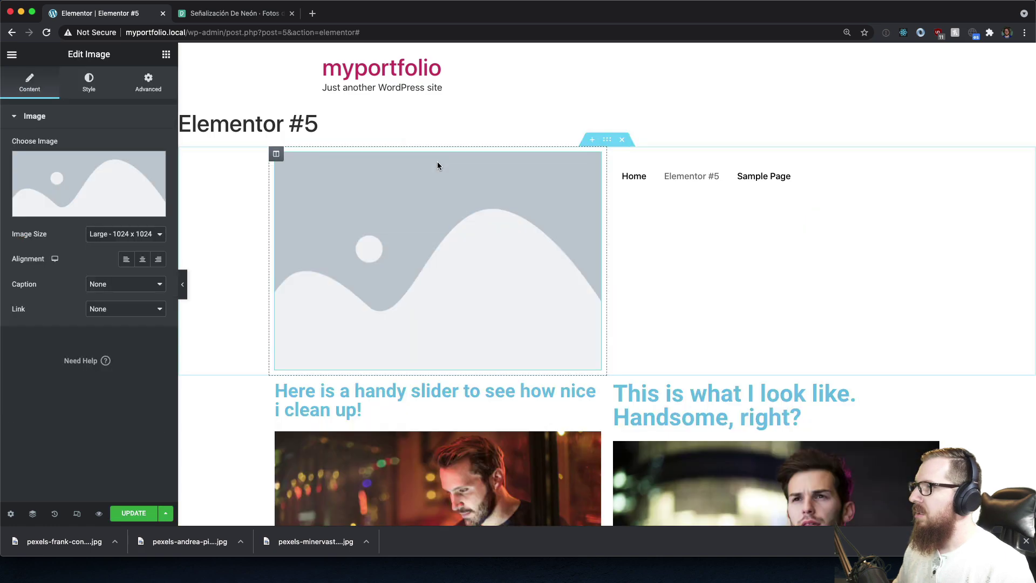
Upload and insert the Fire photo, set Image Size to Full, and update the page.
click(94, 177)
drag(65, 541, 213, 326)
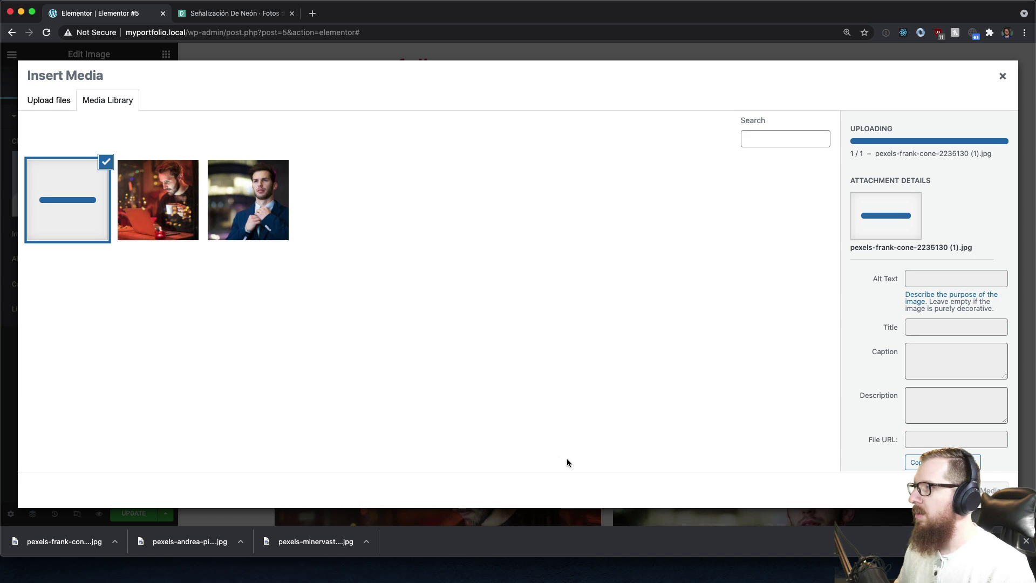
click(992, 490)
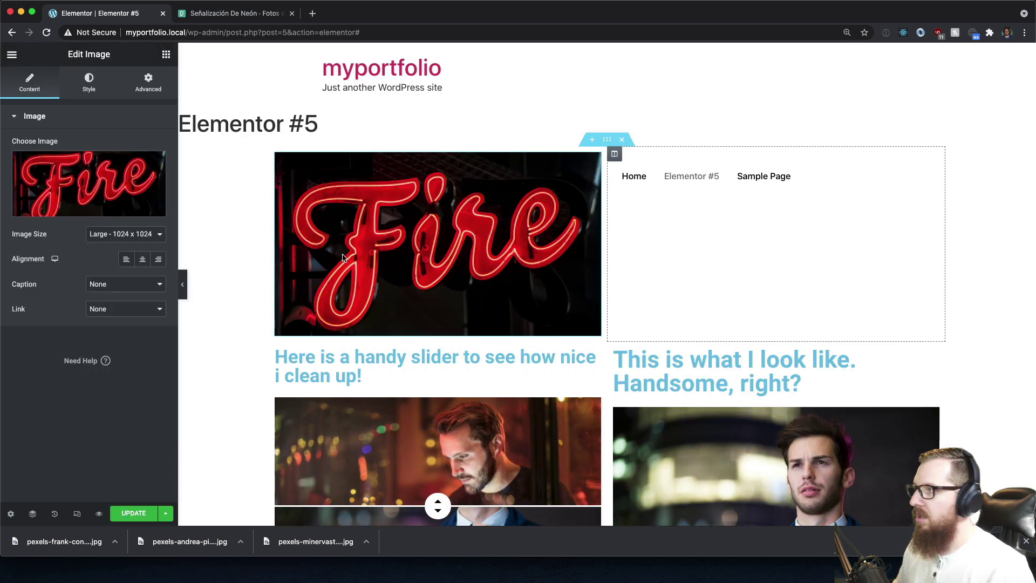
click(148, 233)
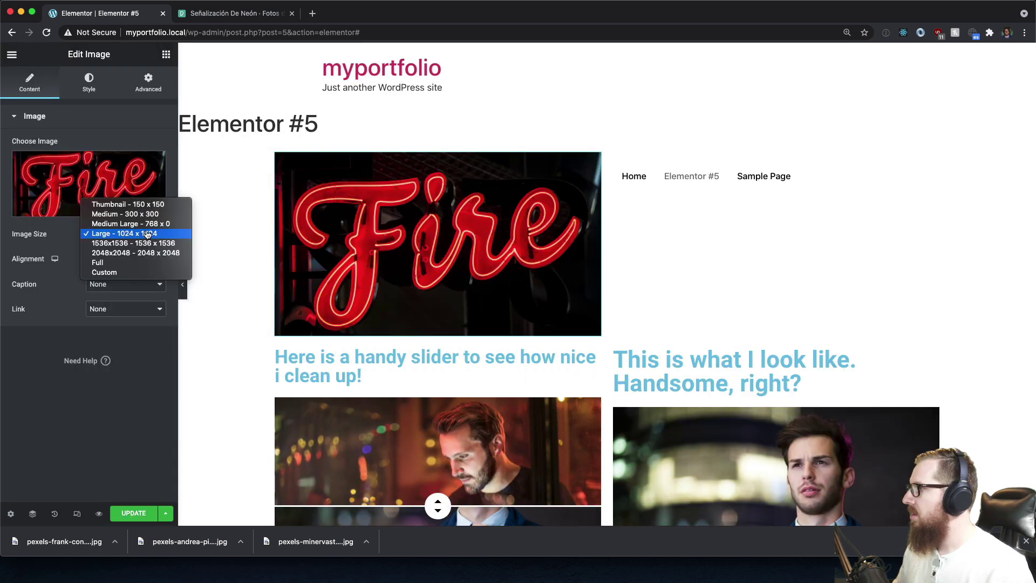
click(128, 262)
click(135, 513)
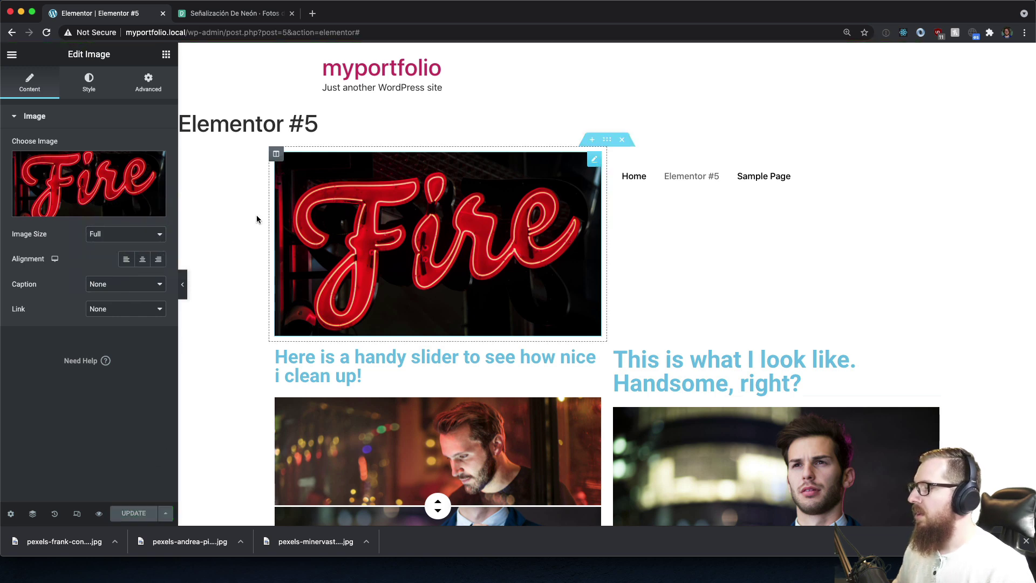
Preview Elementor #5 and load its plain live address without the preview parameters.
click(99, 513)
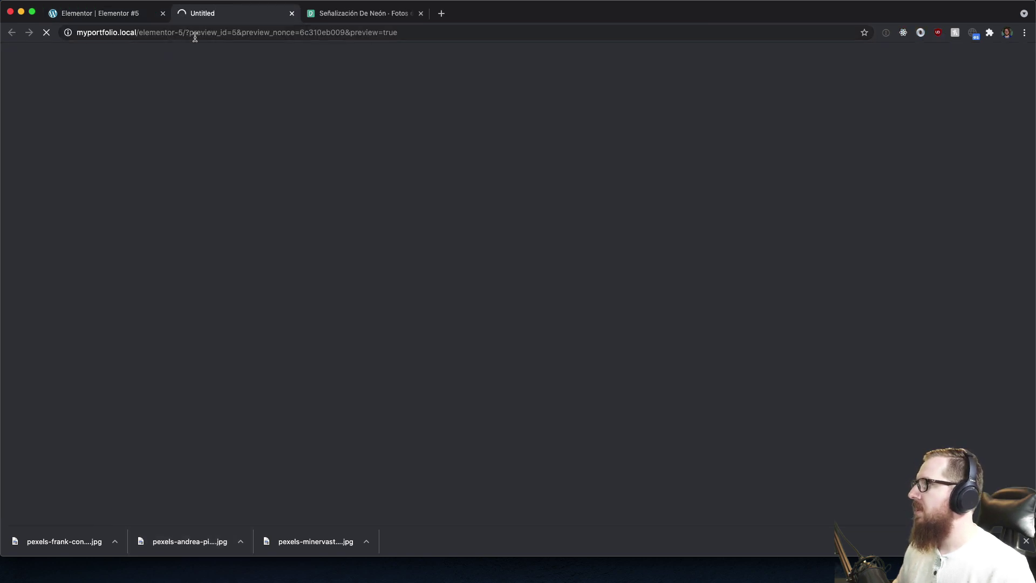
drag(185, 32, 878, 33)
key(BackSpace)
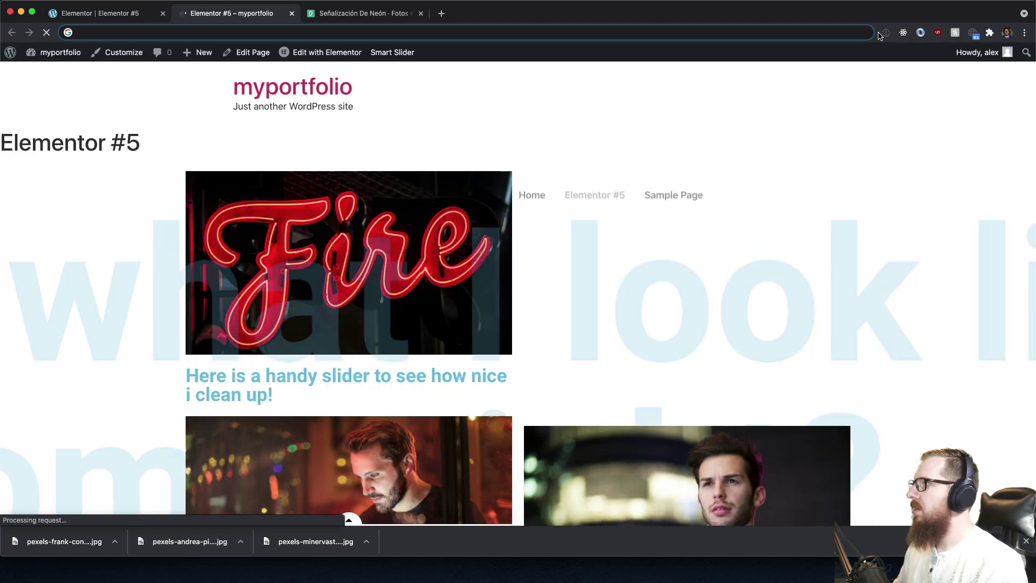
key(super+z)
key(alt+shift+Left)
key(alt+shift+Left)
key(alt+shift+Left)
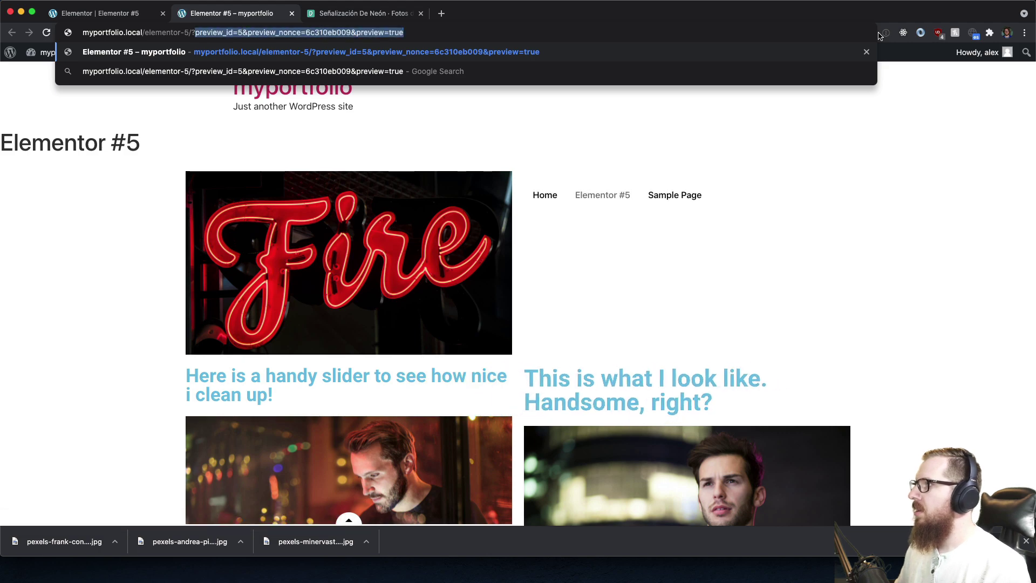
key(BackSpace)
key(Return)
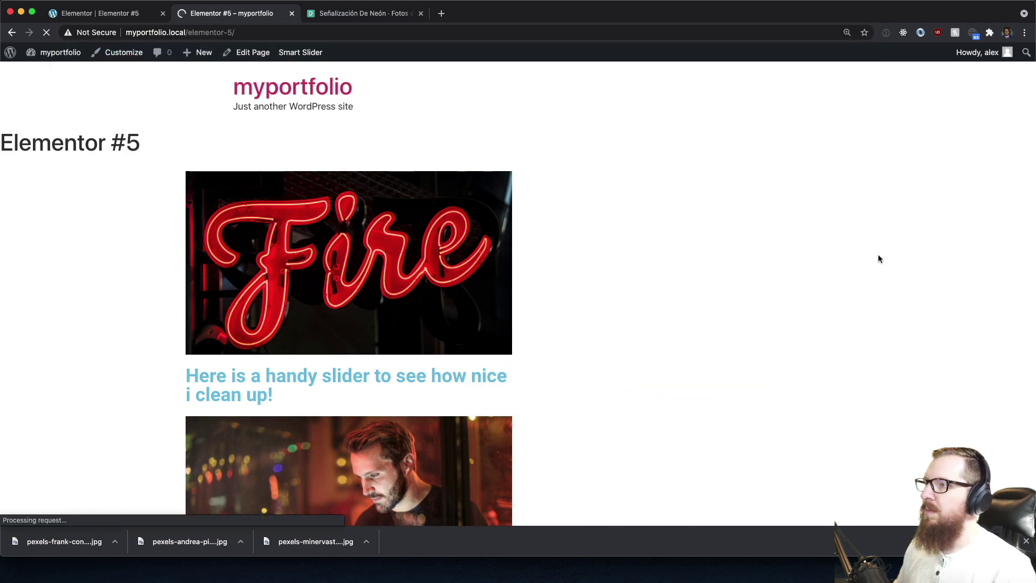
Scroll through the live page's content, then start a Lighthouse audit in DevTools.
scroll(879, 259, down, 2)
scroll(878, 259, down, 15)
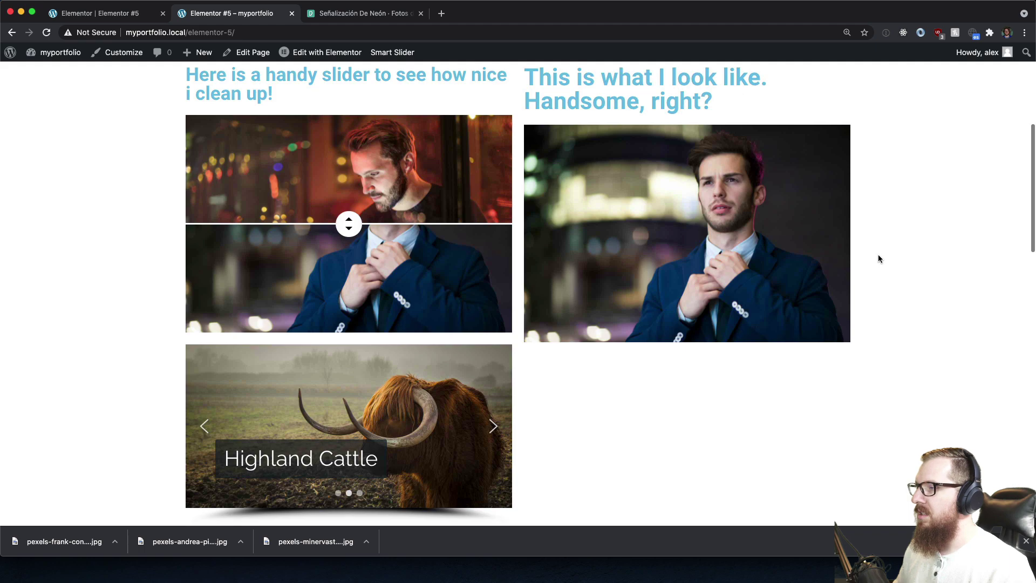
scroll(879, 259, down, 3)
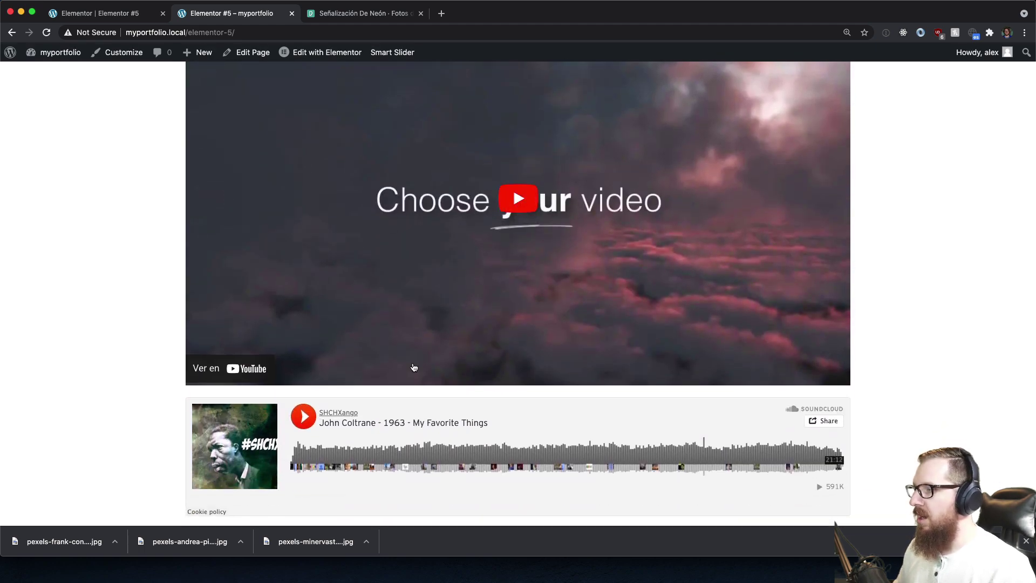
scroll(422, 394, up, 20)
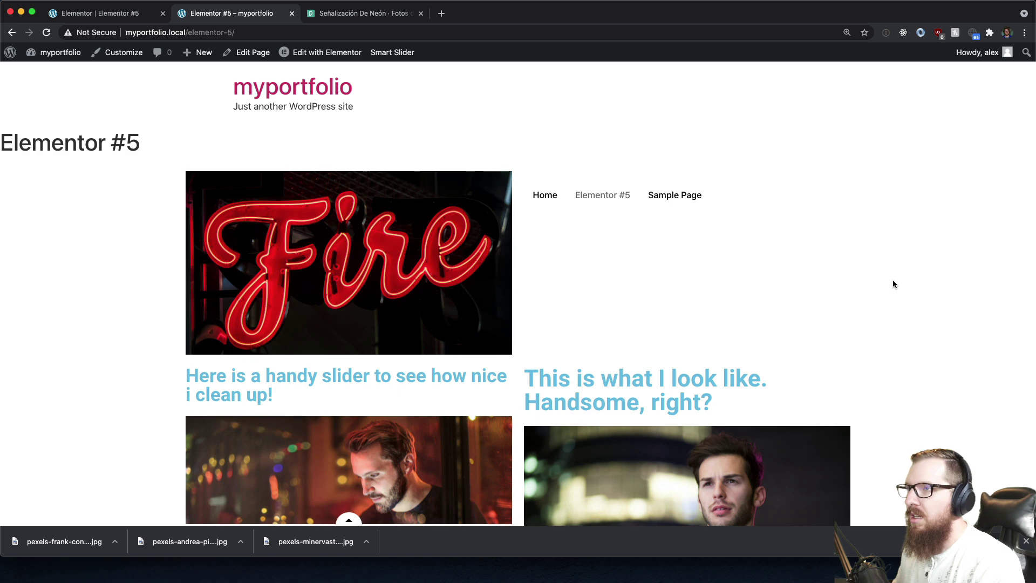
key(super+alt+i)
click(803, 200)
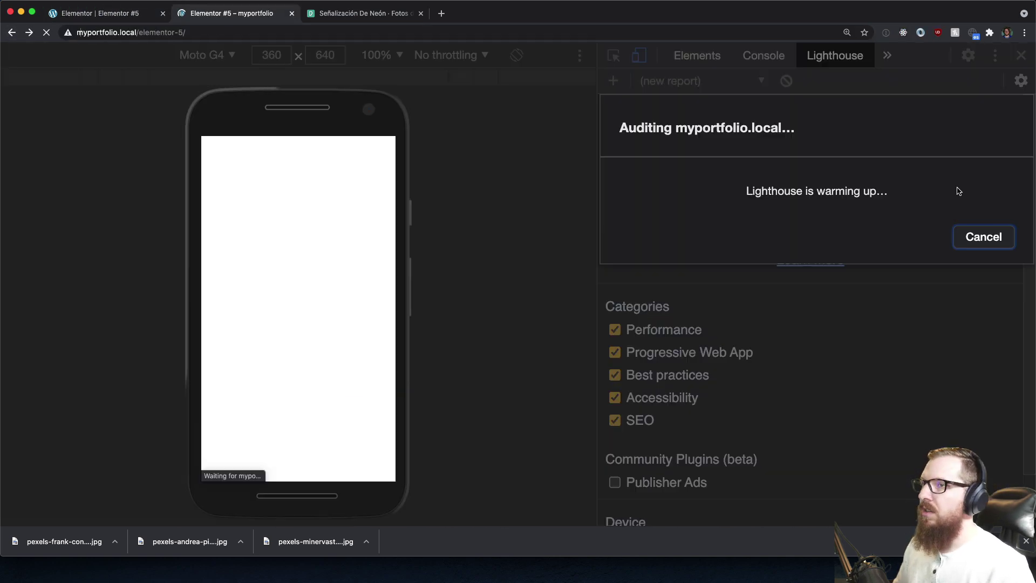
Cancel the audit and load the Elementor #5 address in an incognito window with DevTools open.
click(983, 237)
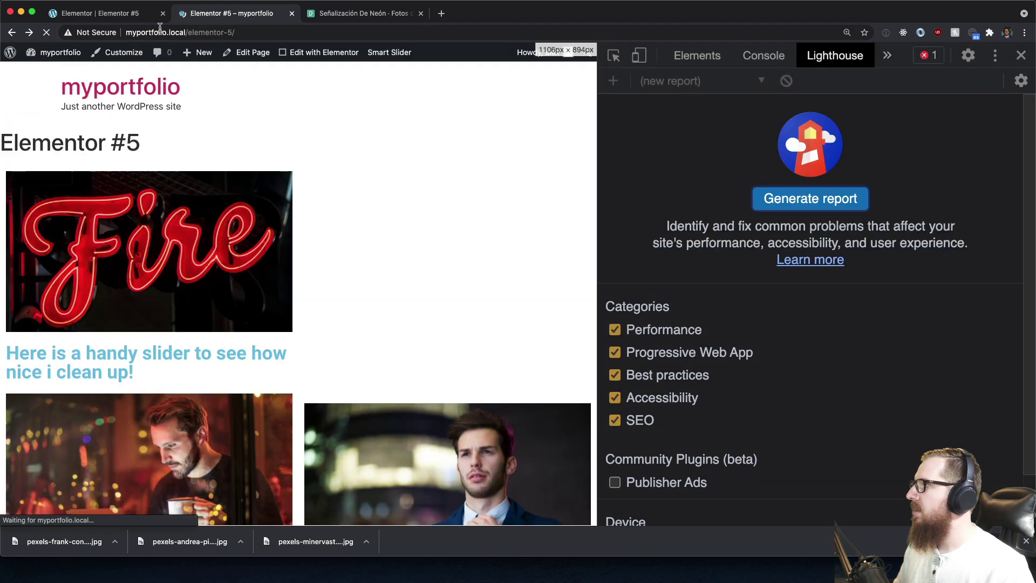
click(160, 28)
key(super+c)
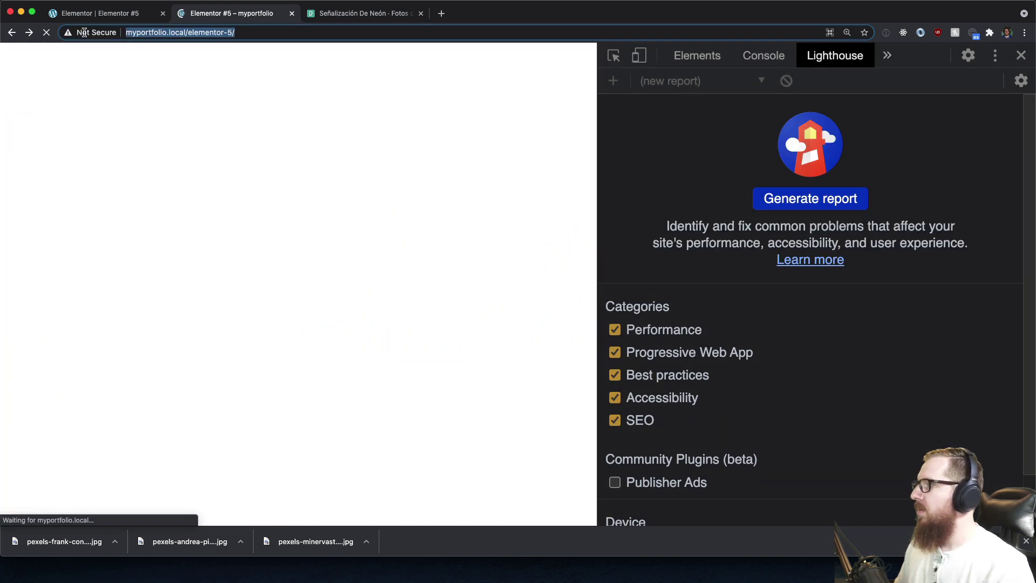
key(super+shift+n)
key(super+v)
key(Return)
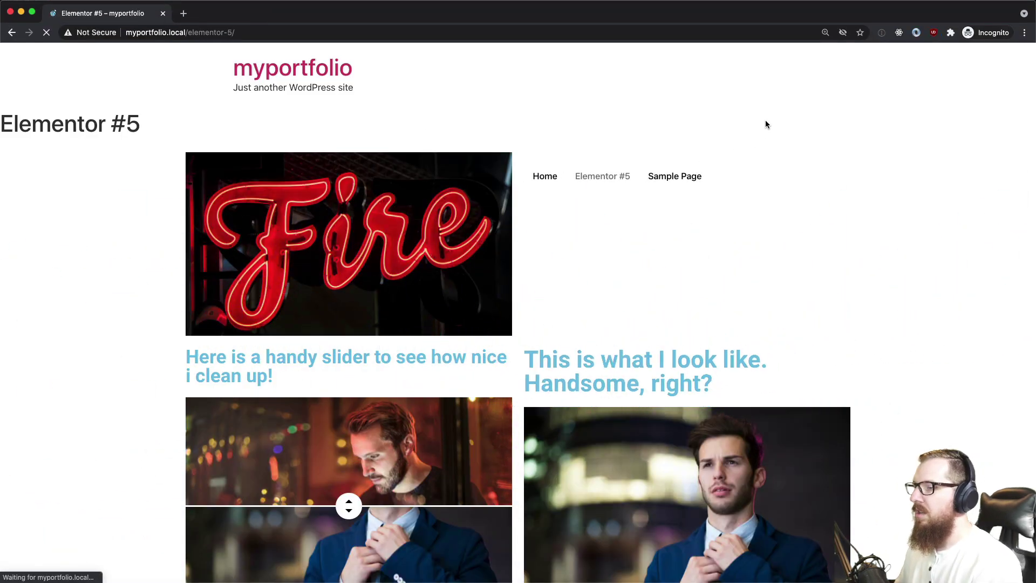
key(super+alt+i)
Generate a Lighthouse report for myportfolio.local from the incognito window.
click(802, 204)
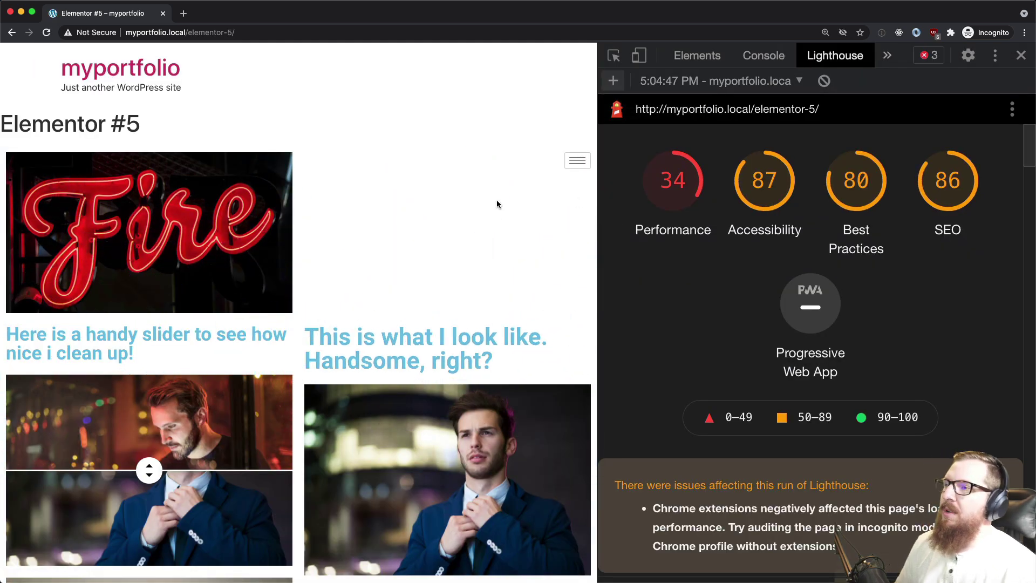
Review the report scores: Performance 34, Accessibility 87, Best Practices 80, SEO 86.
scroll(386, 316, down, 3)
scroll(387, 316, up, 3)
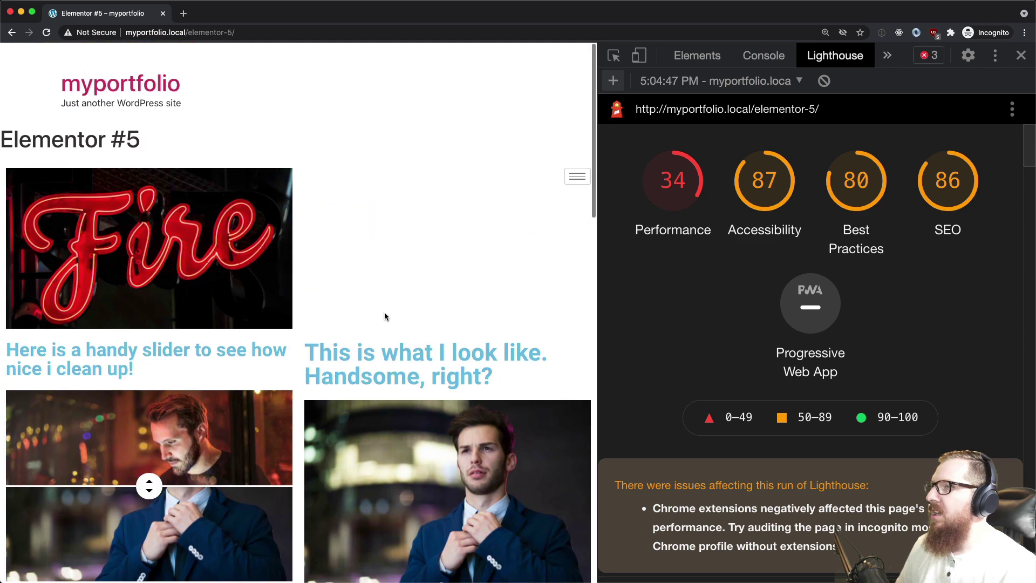